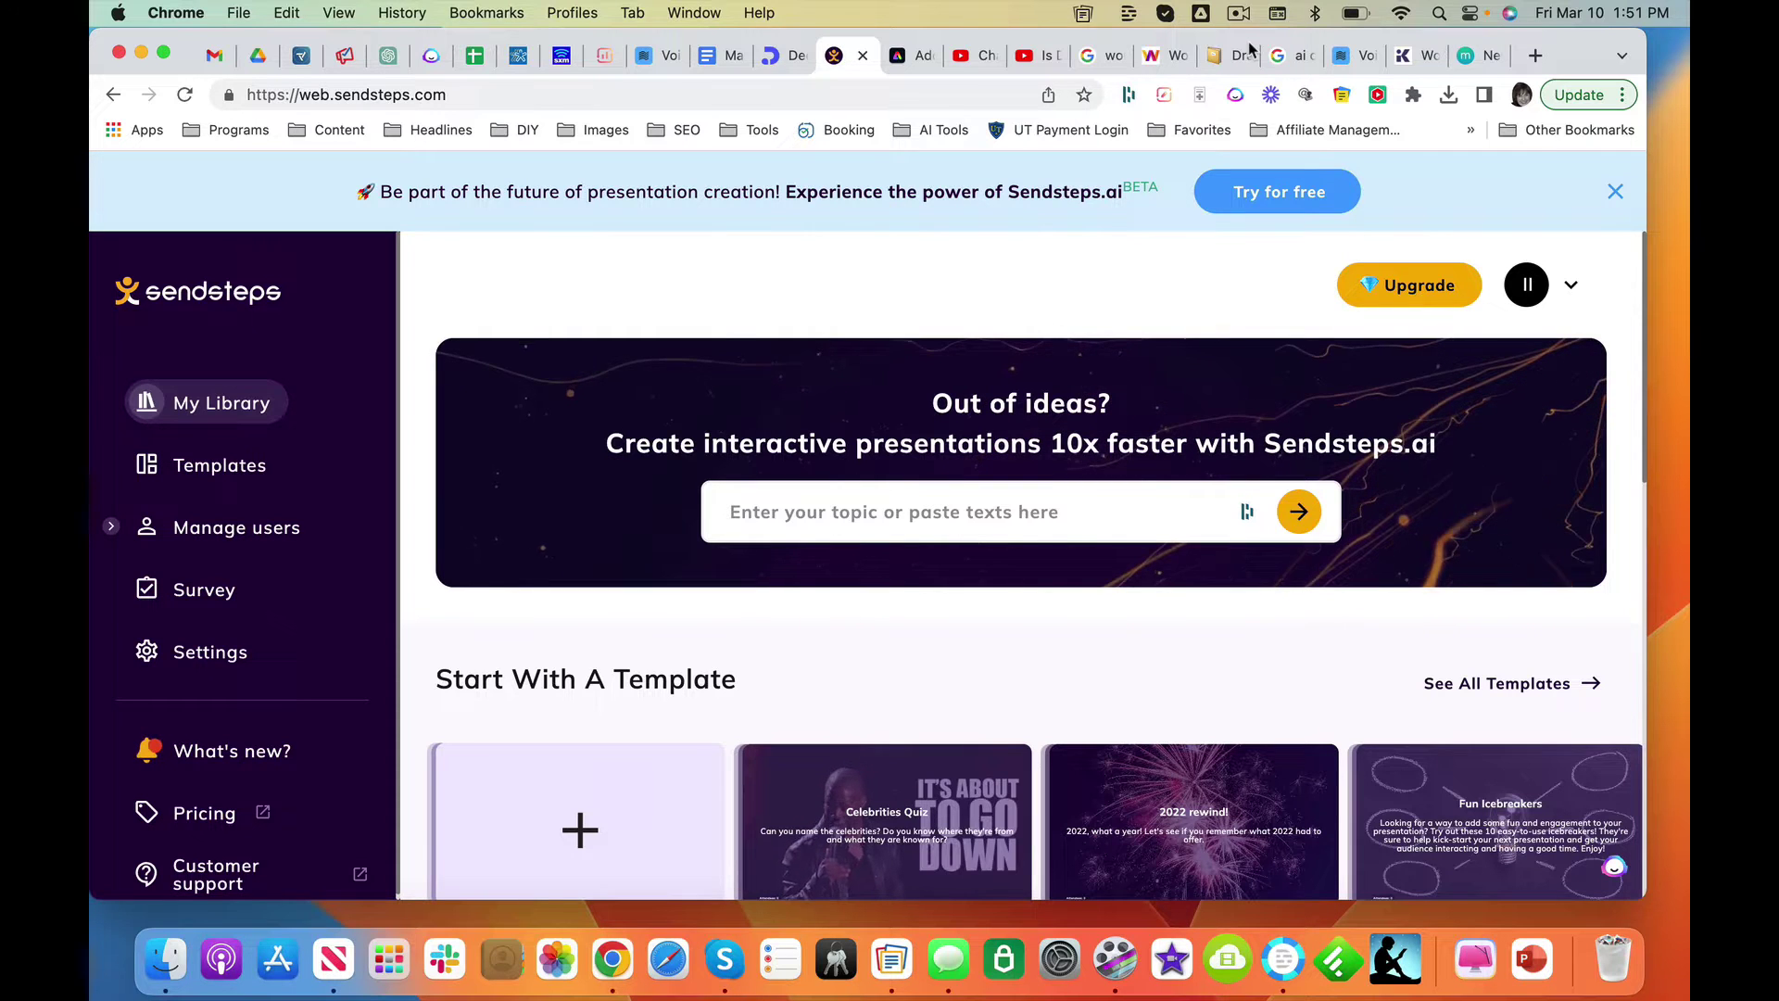
# Step: Paste the topic '… Ways Entrepreneurs Can Use AI to Get More Customers' into the generator's topic field
pyautogui.click(1025, 512)
pyautogui.write('10 Ways Entrepreneurs Can Use AI to Get More Customers')
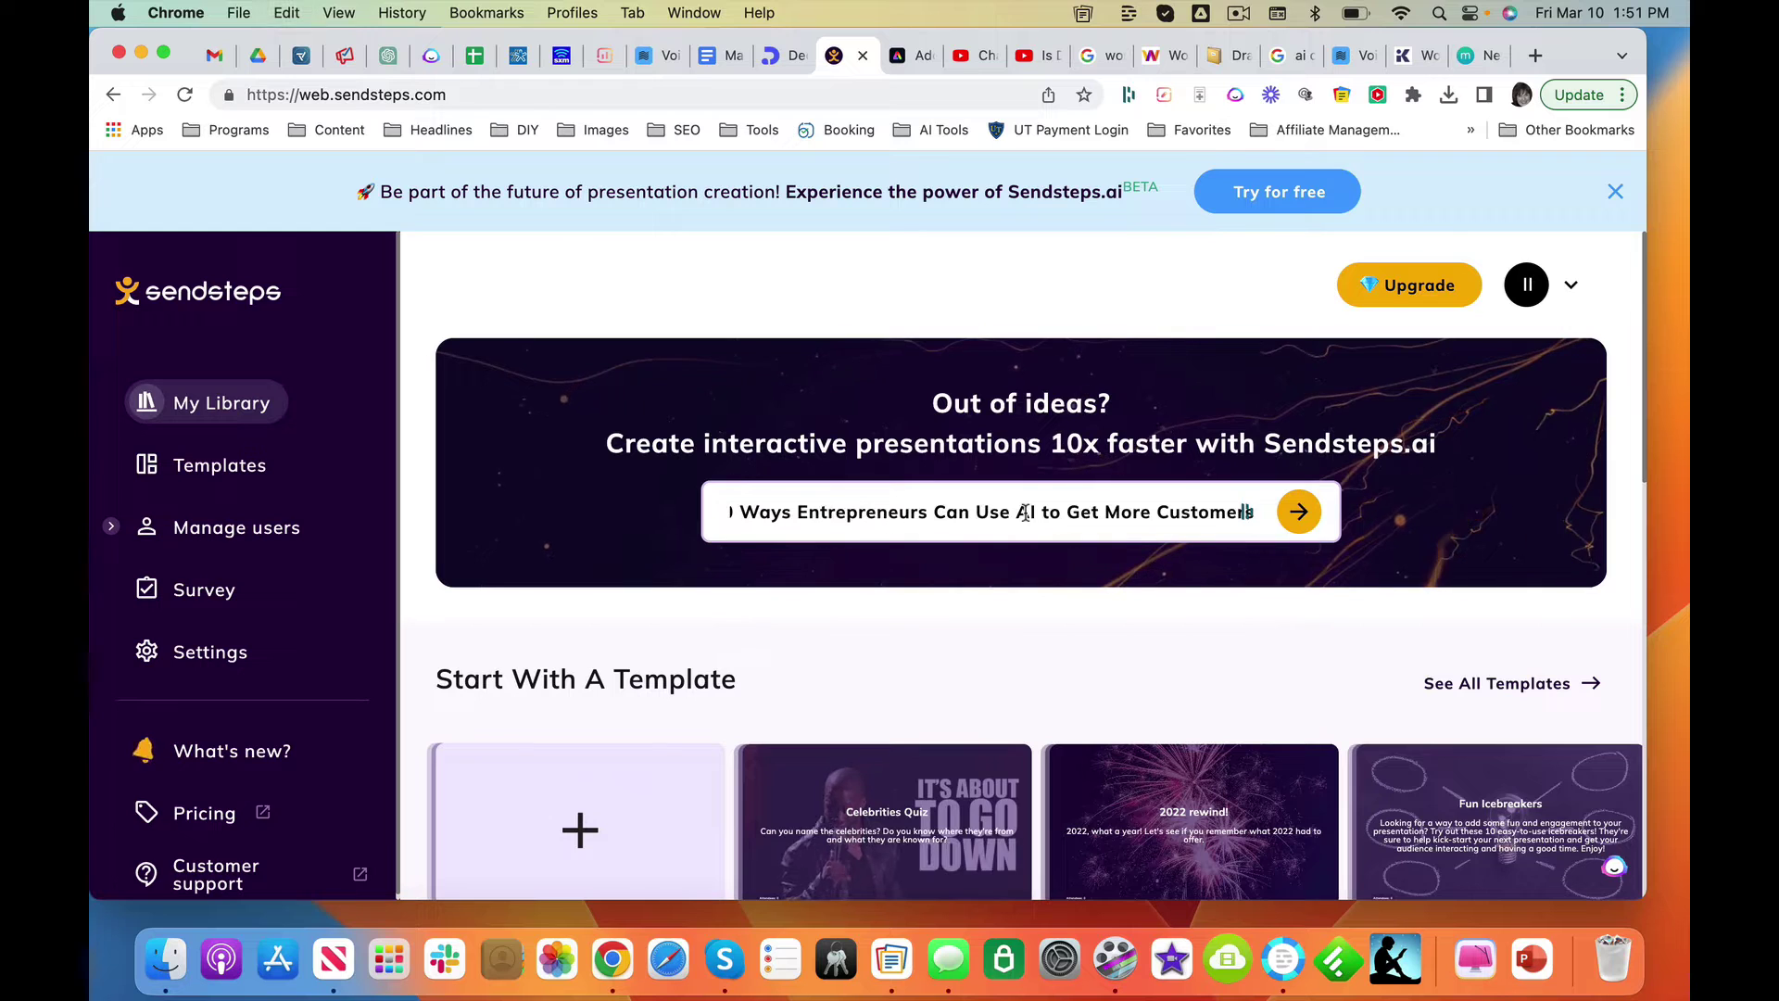
# Step: Submit the topic, review the AI-refined 'AI for Marketing Managers:' wording, and confirm it
pyautogui.click(1300, 513)
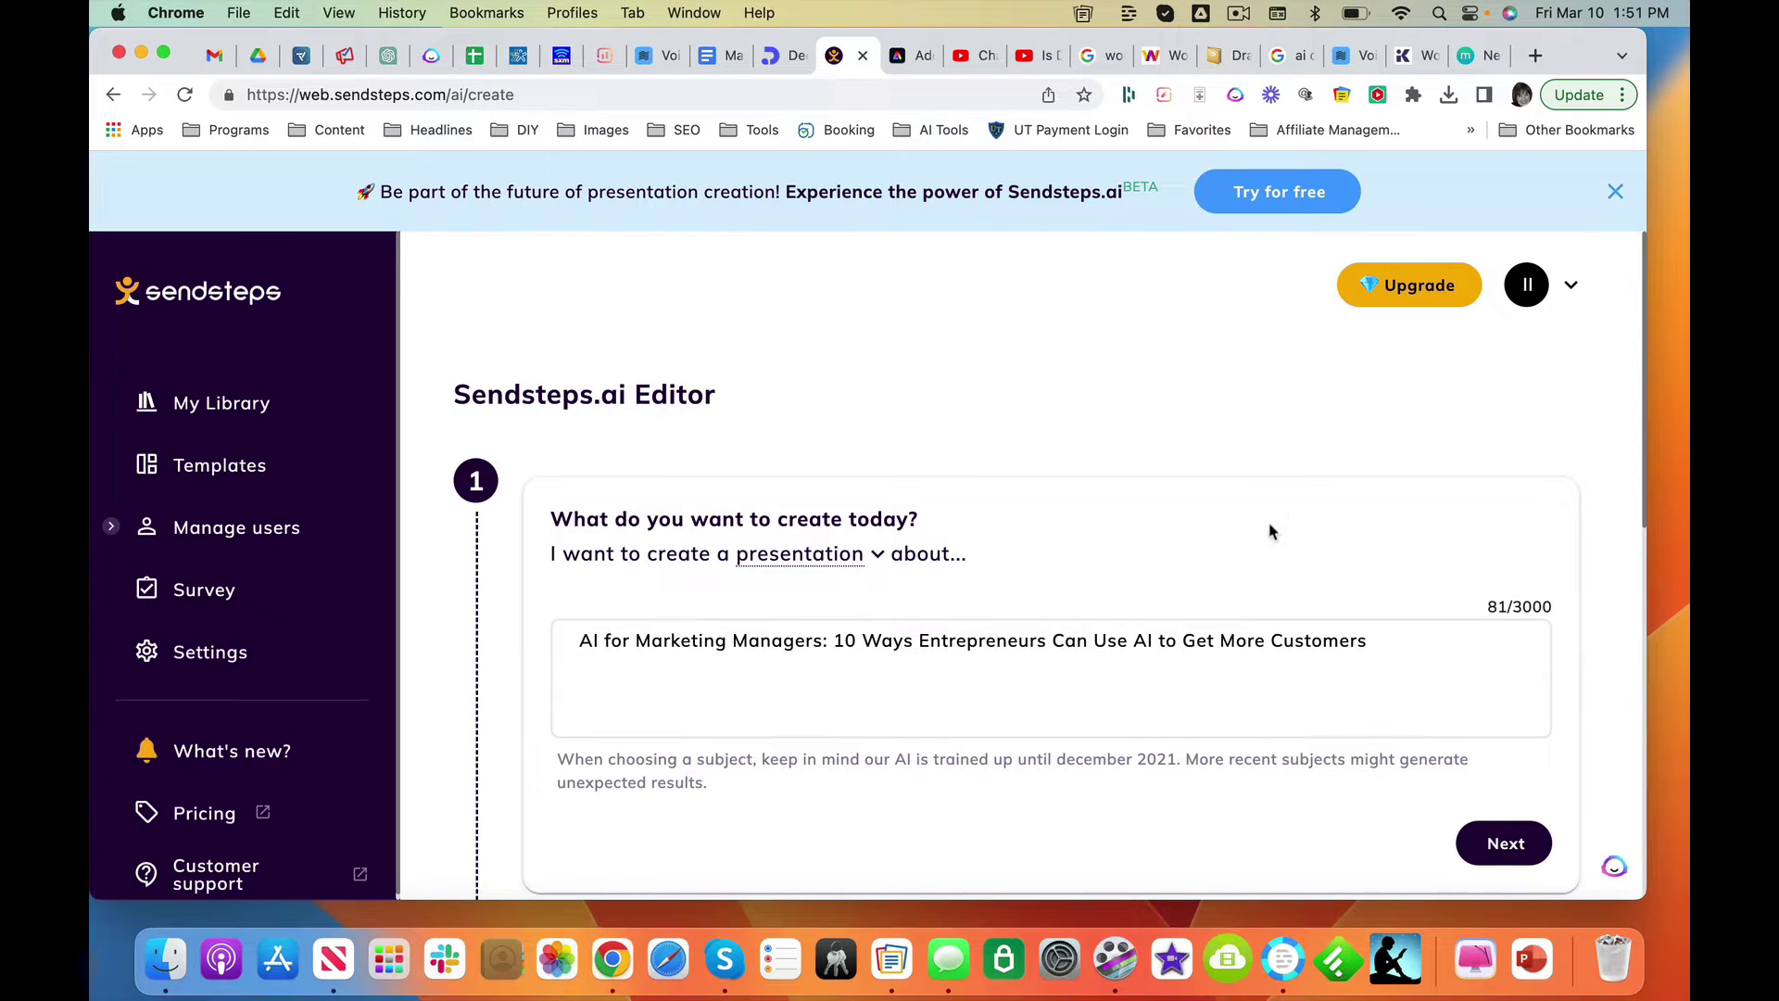
pyautogui.scroll(-3, 1190, 574)
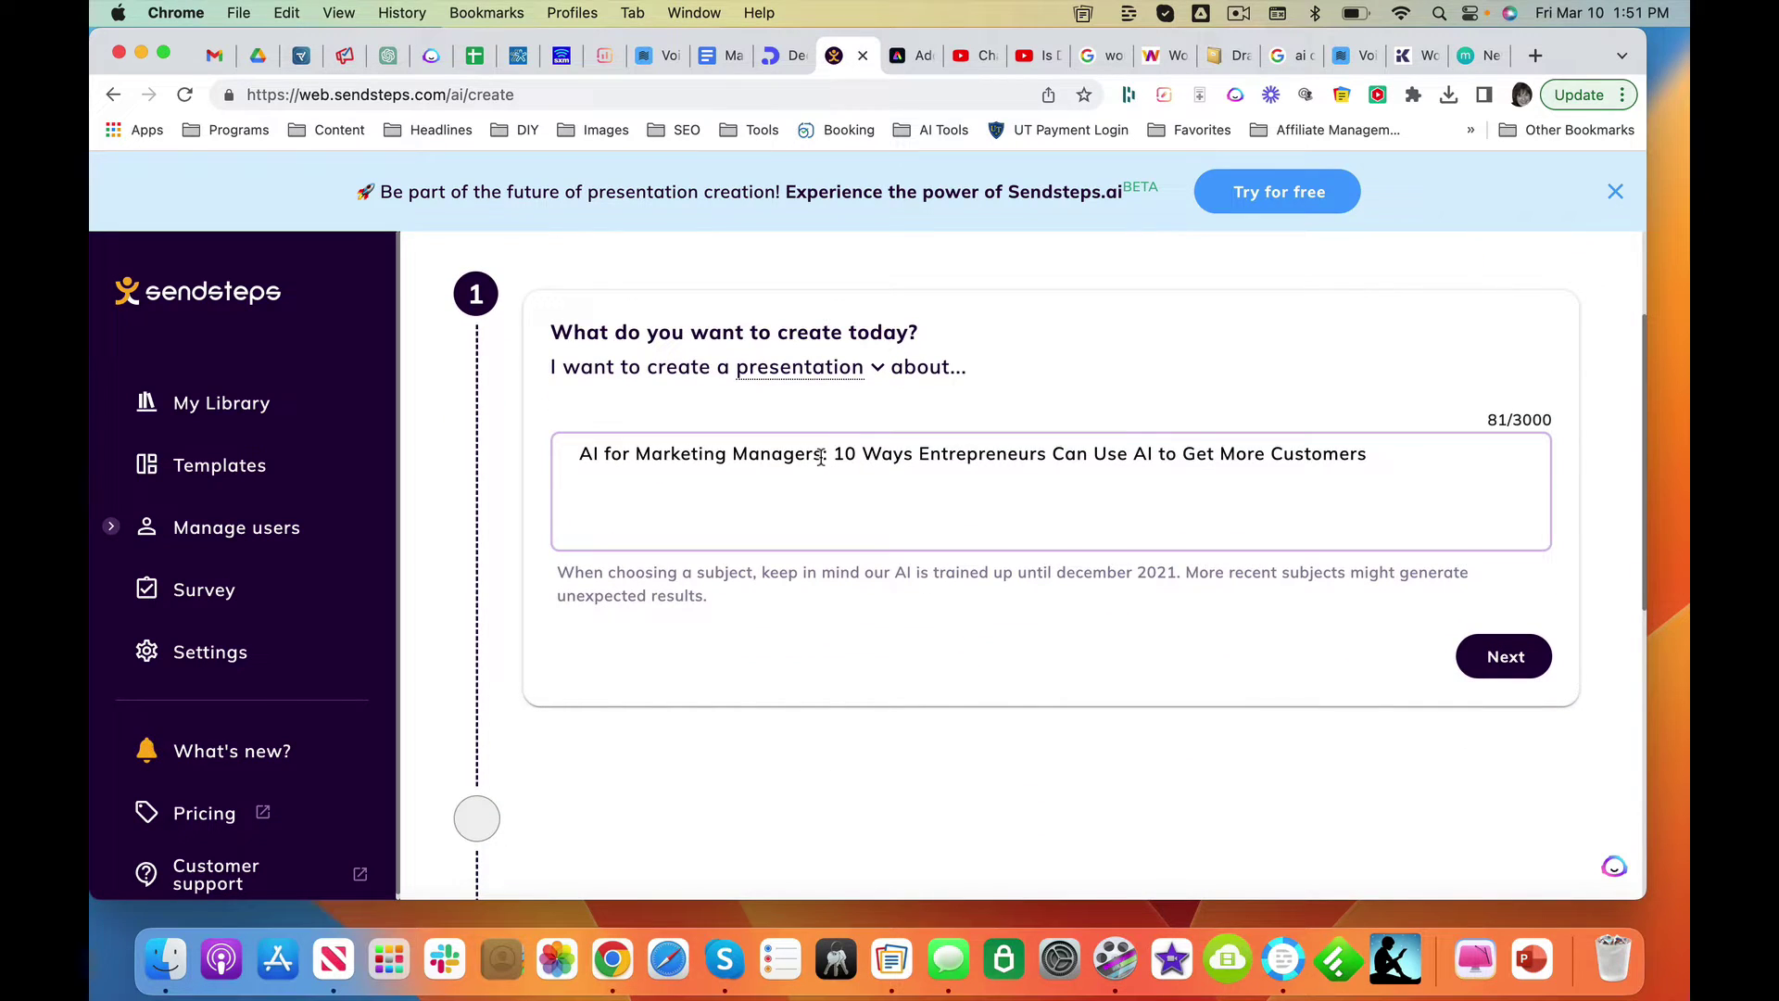
pyautogui.moveTo(821, 456); pyautogui.dragTo(640, 453)
pyautogui.click(643, 484)
pyautogui.scroll(-3, 1288, 498)
pyautogui.click(1503, 480)
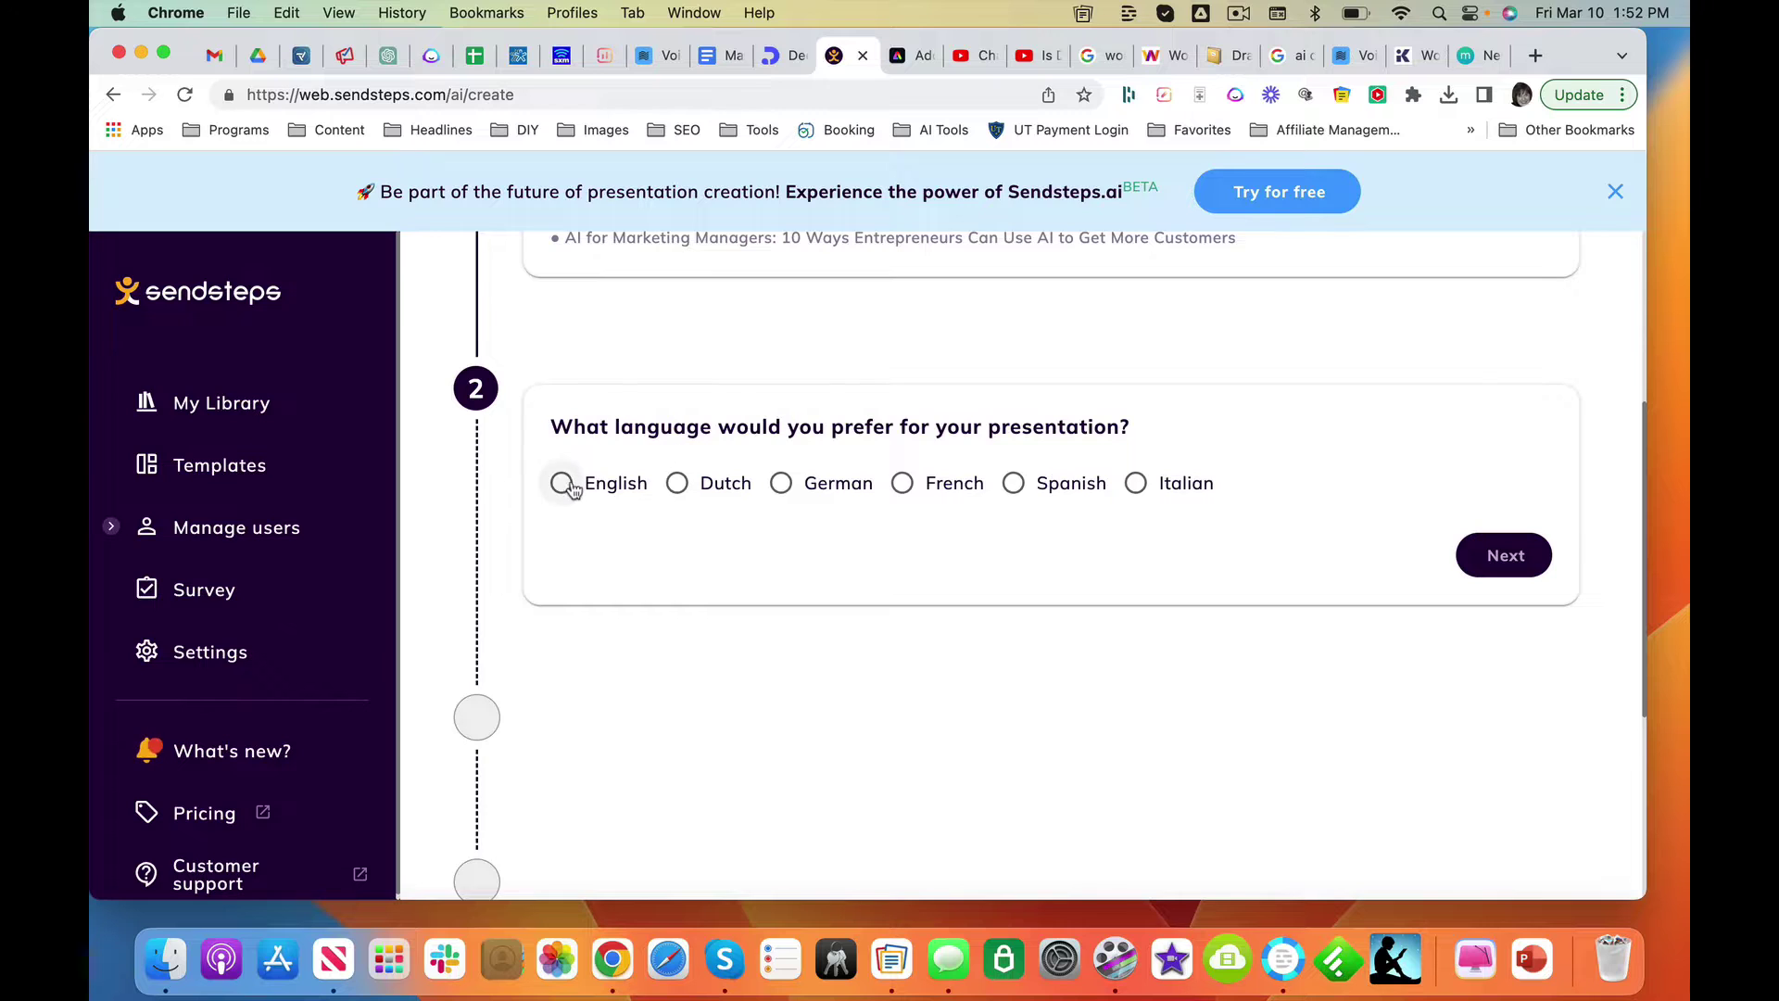
# Step: Choose English as the language and Colleagues as the audience
pyautogui.click(565, 482)
pyautogui.scroll(-3, 1170, 639)
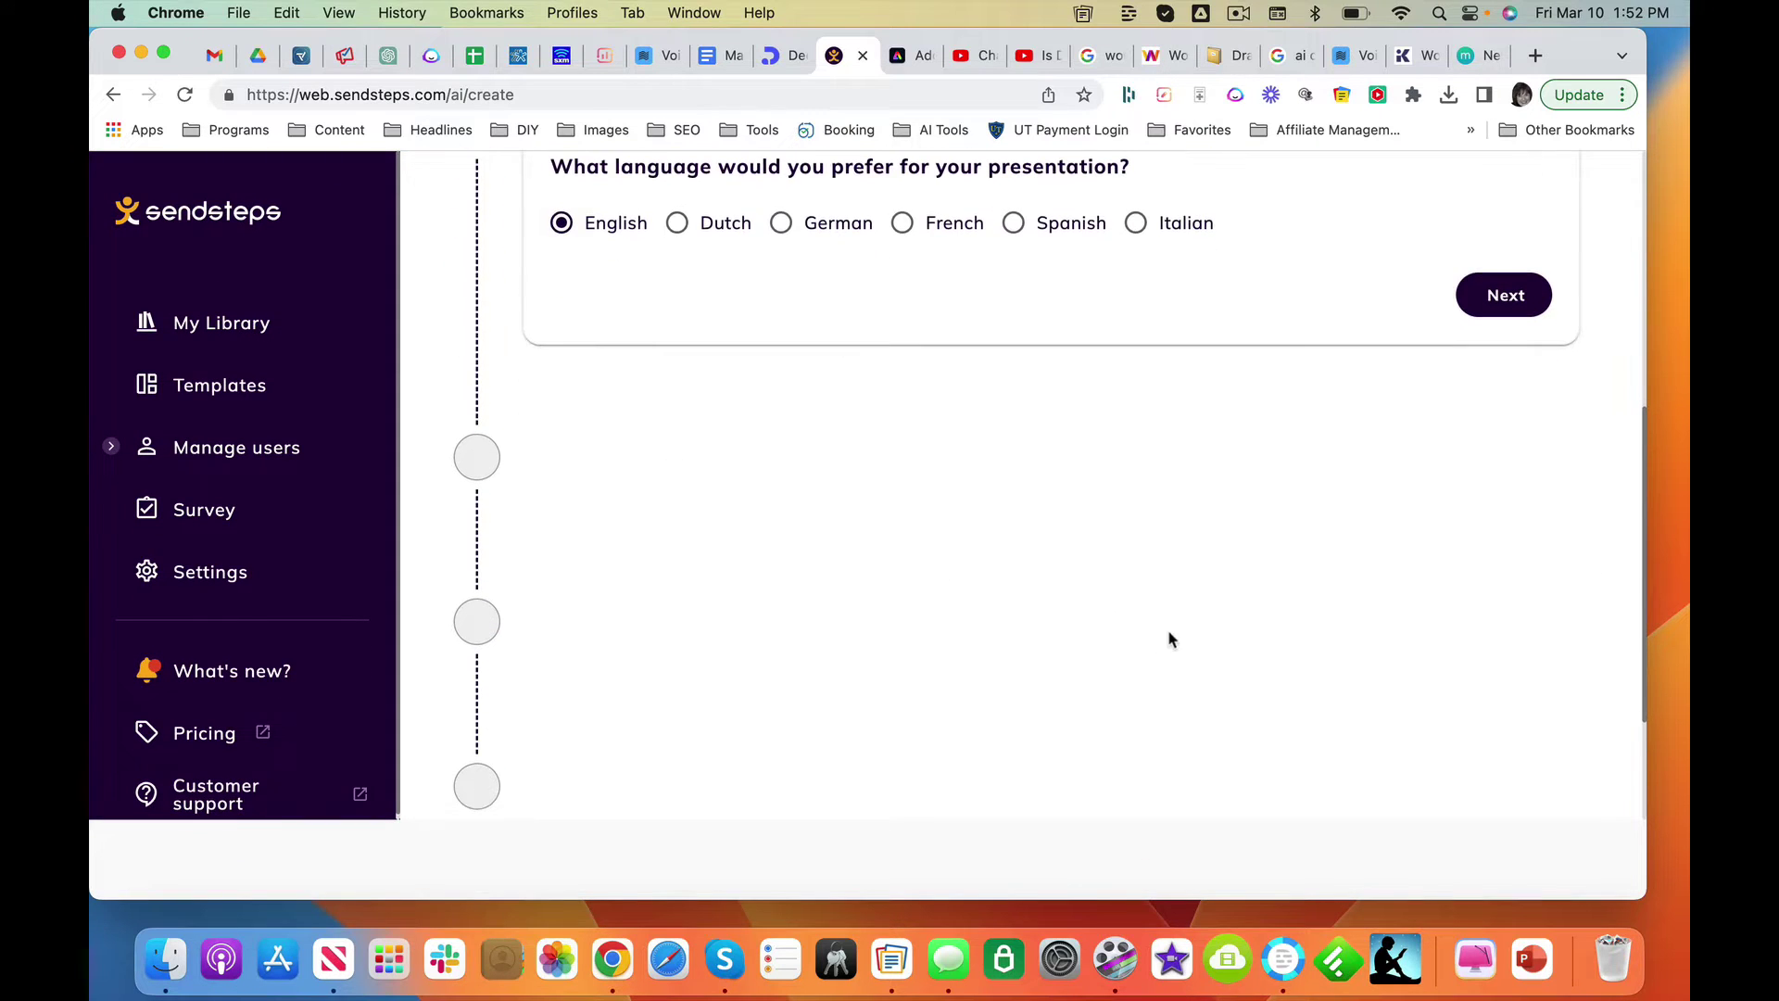
pyautogui.click(1501, 294)
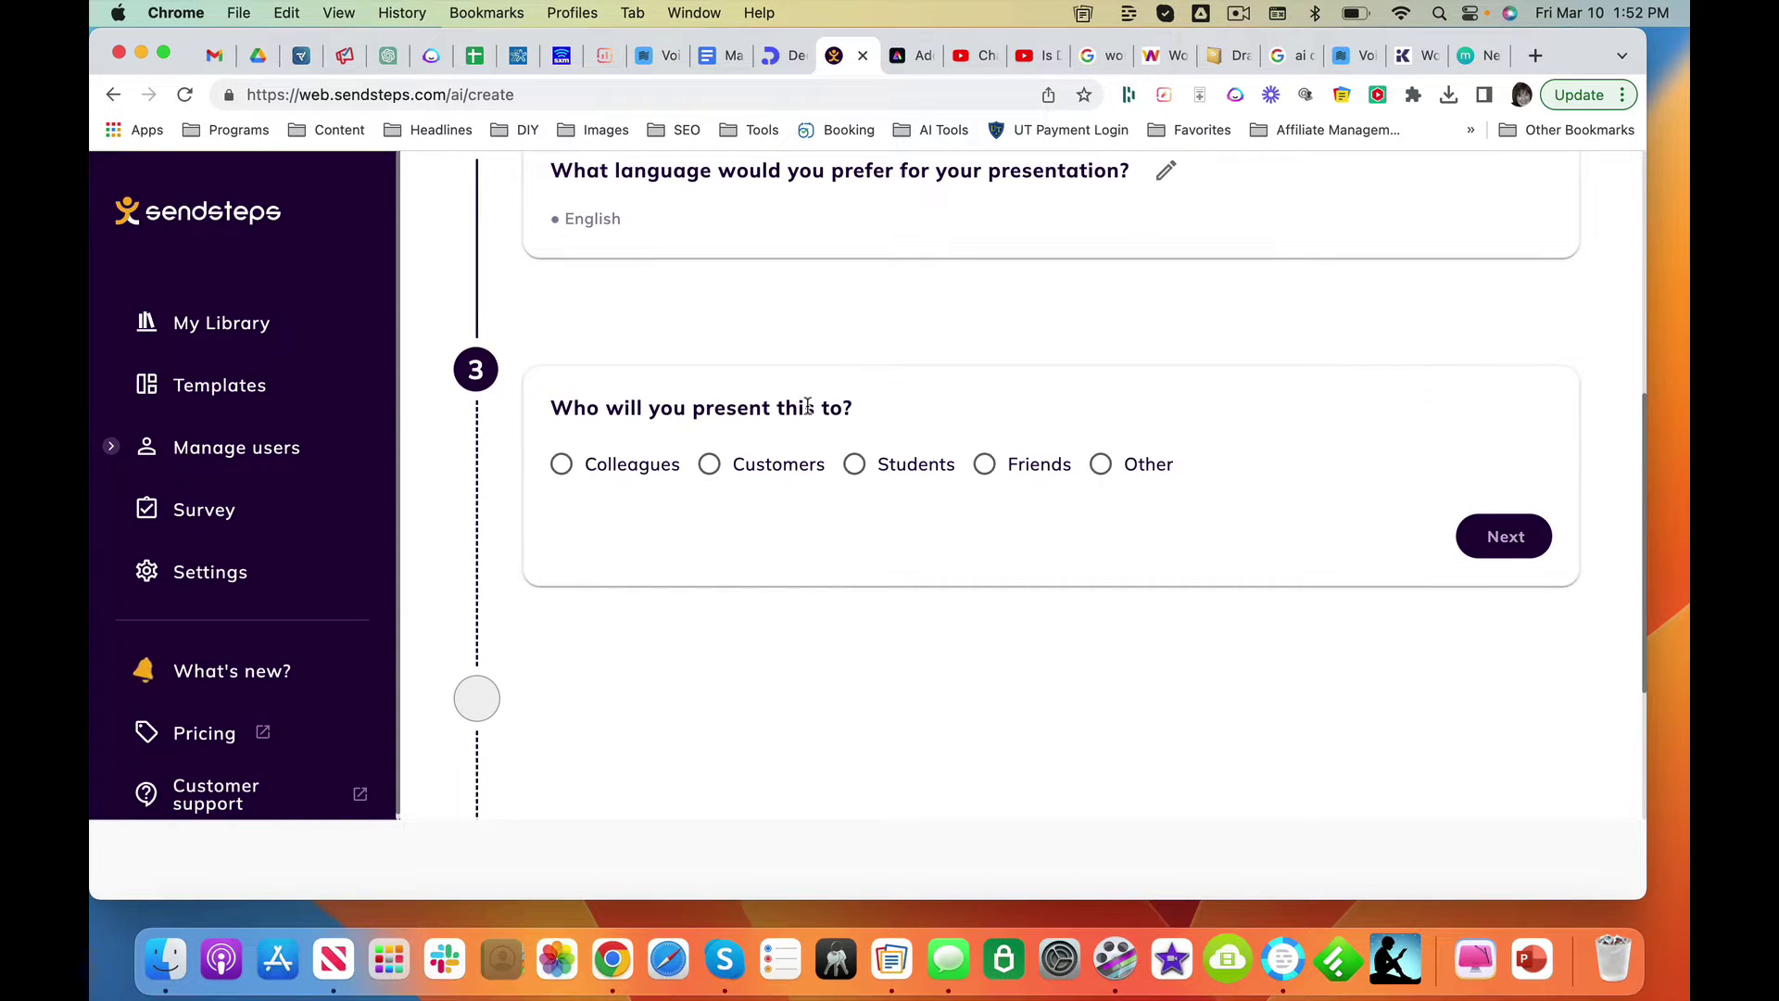
pyautogui.click(560, 465)
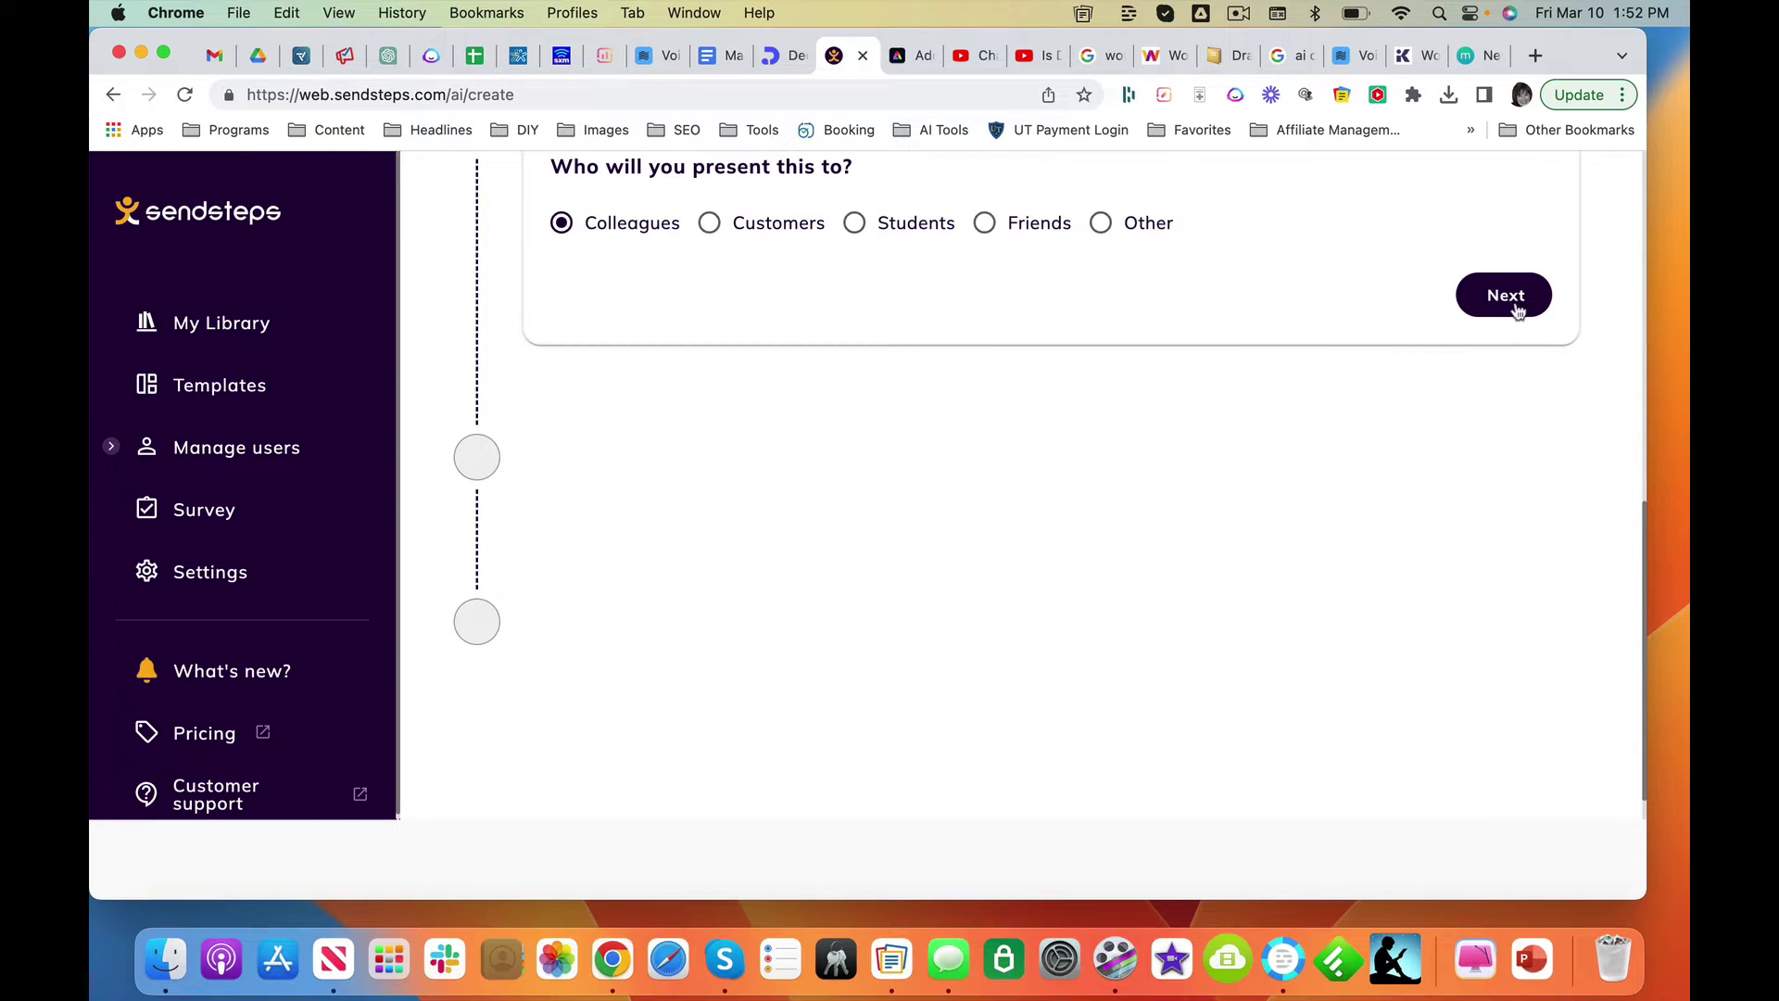
# Step: Pick the 'Harnessing the Power of AI for Your Marketing Strategy' title and the 12-slide Informative length
pyautogui.click(1511, 304)
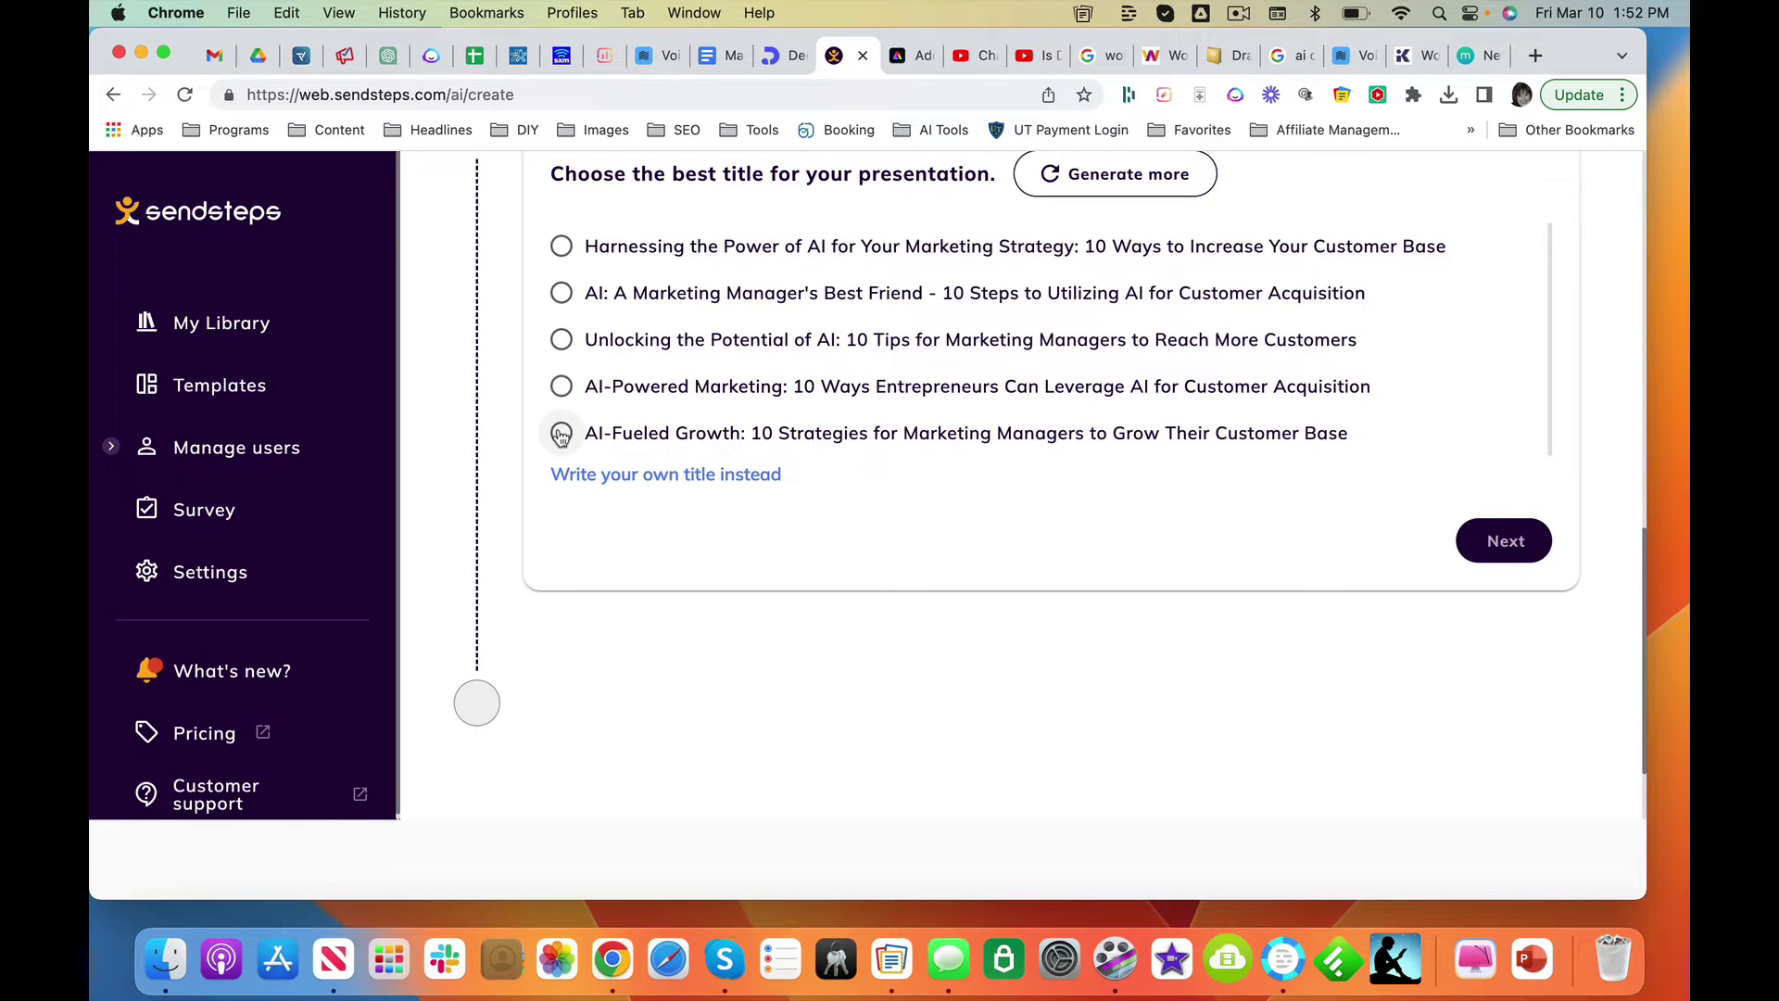
pyautogui.click(561, 247)
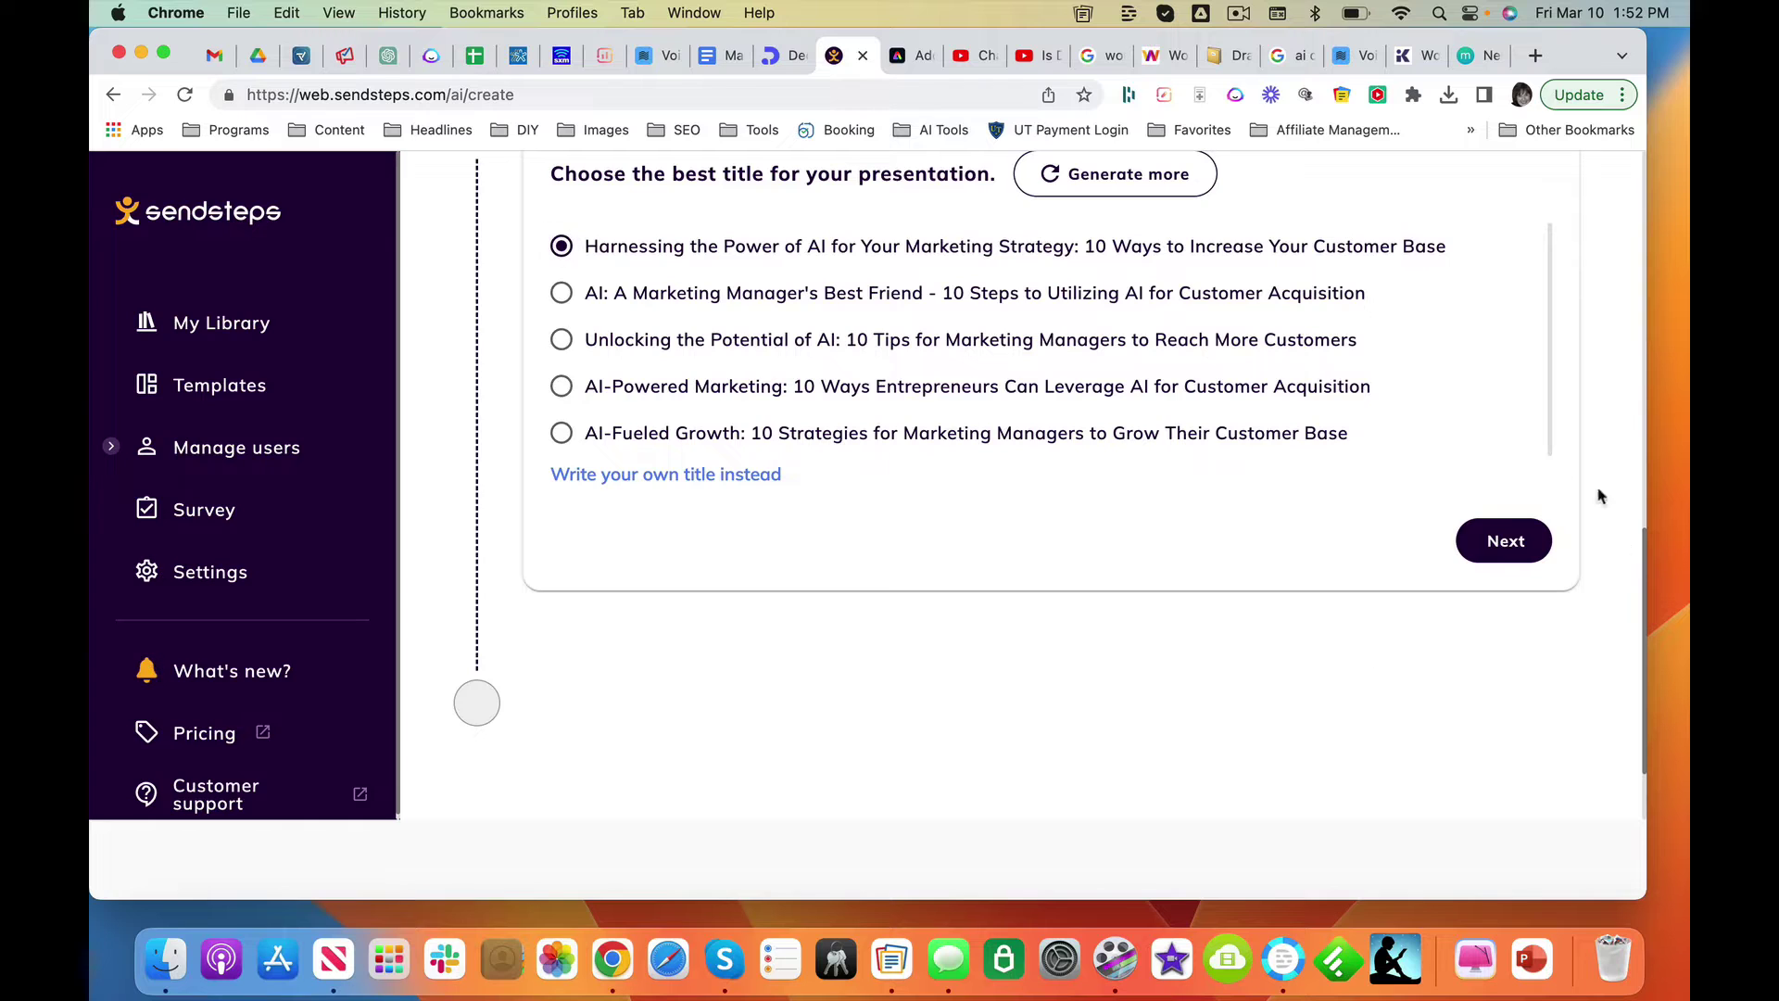
pyautogui.click(1501, 543)
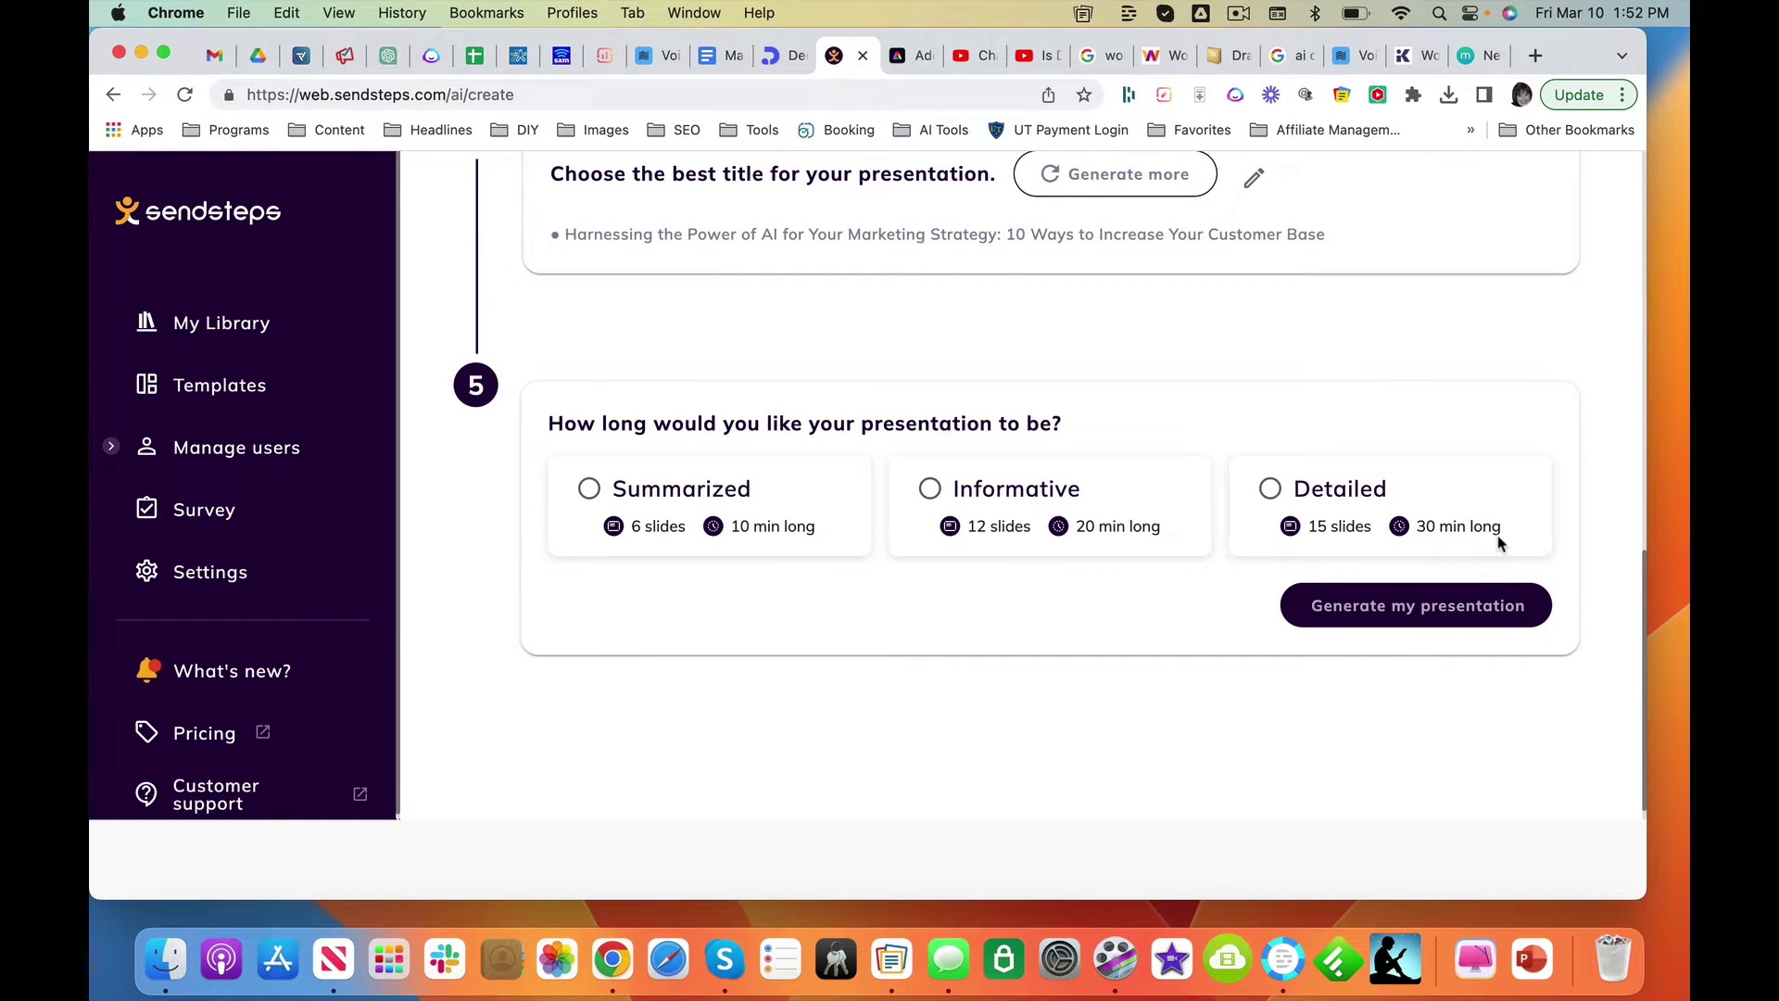
pyautogui.click(930, 488)
# Step: Generate the presentation and wait until the editor opens with the 'It's ready!' message
pyautogui.click(1406, 586)
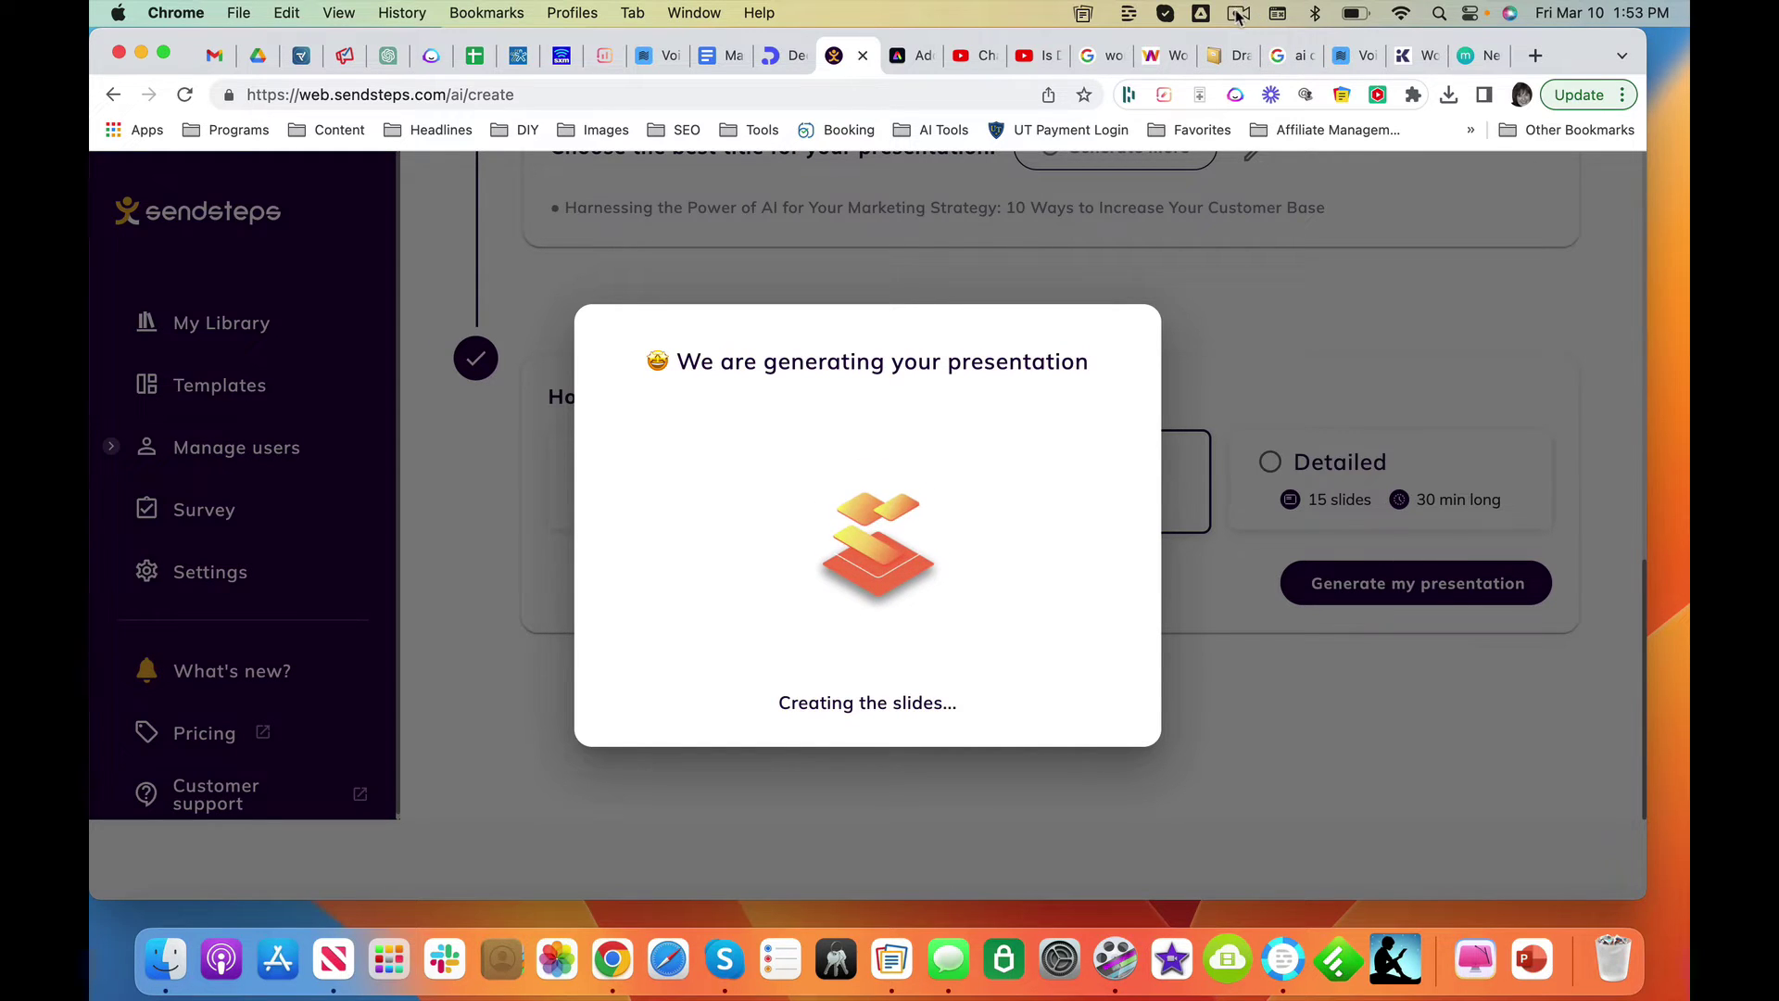
pyautogui.click(1238, 15)
pyautogui.click(1266, 100)
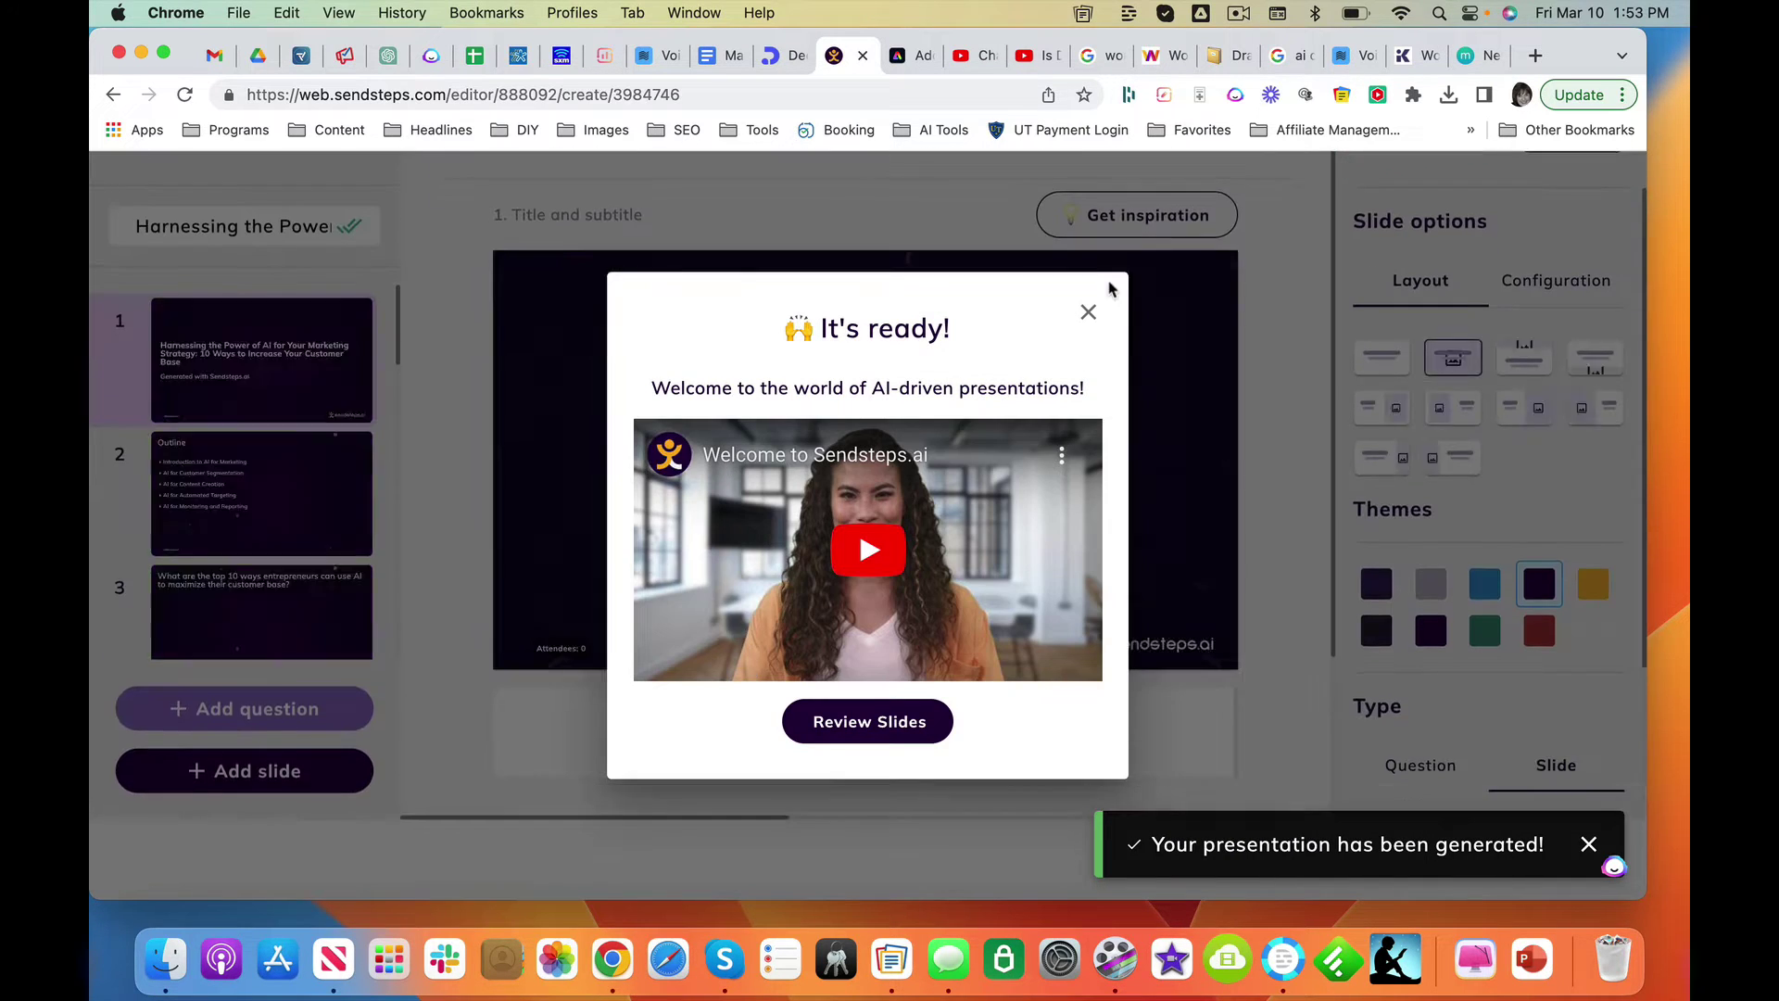
# Step: Dismiss the ready message and view slide 2 (Outline), then slide 3 (the wordcloud question)
pyautogui.click(1089, 313)
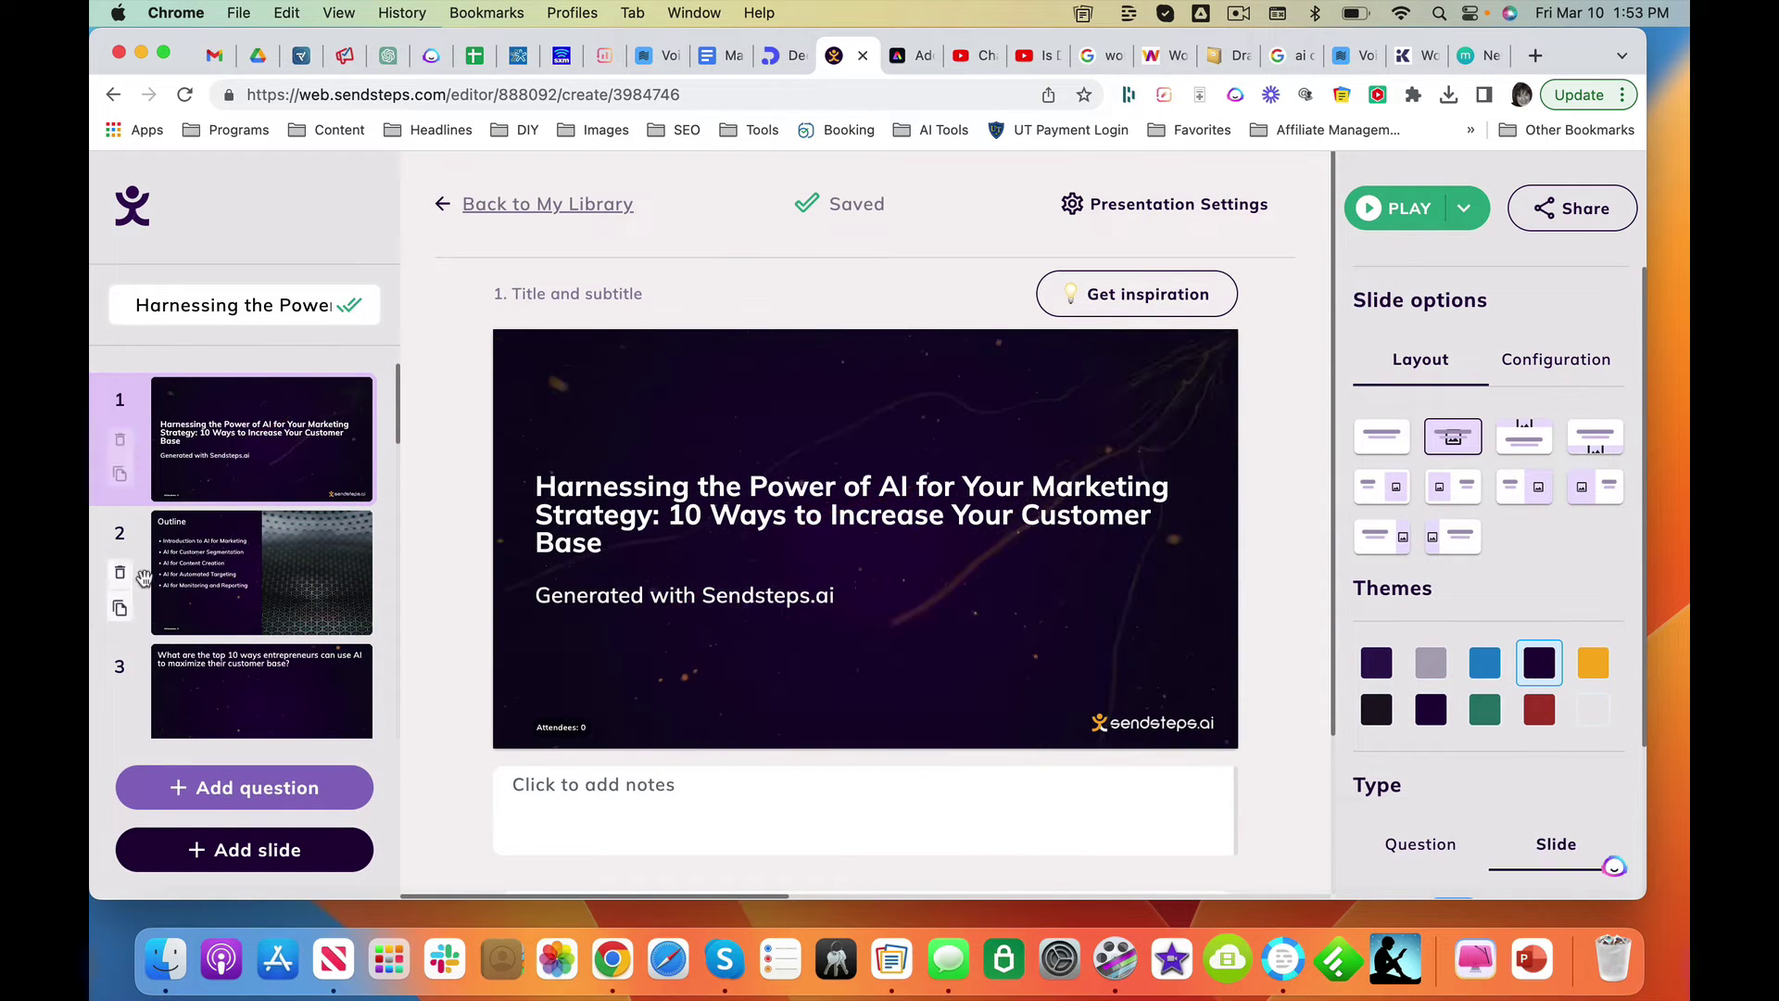
pyautogui.click(238, 542)
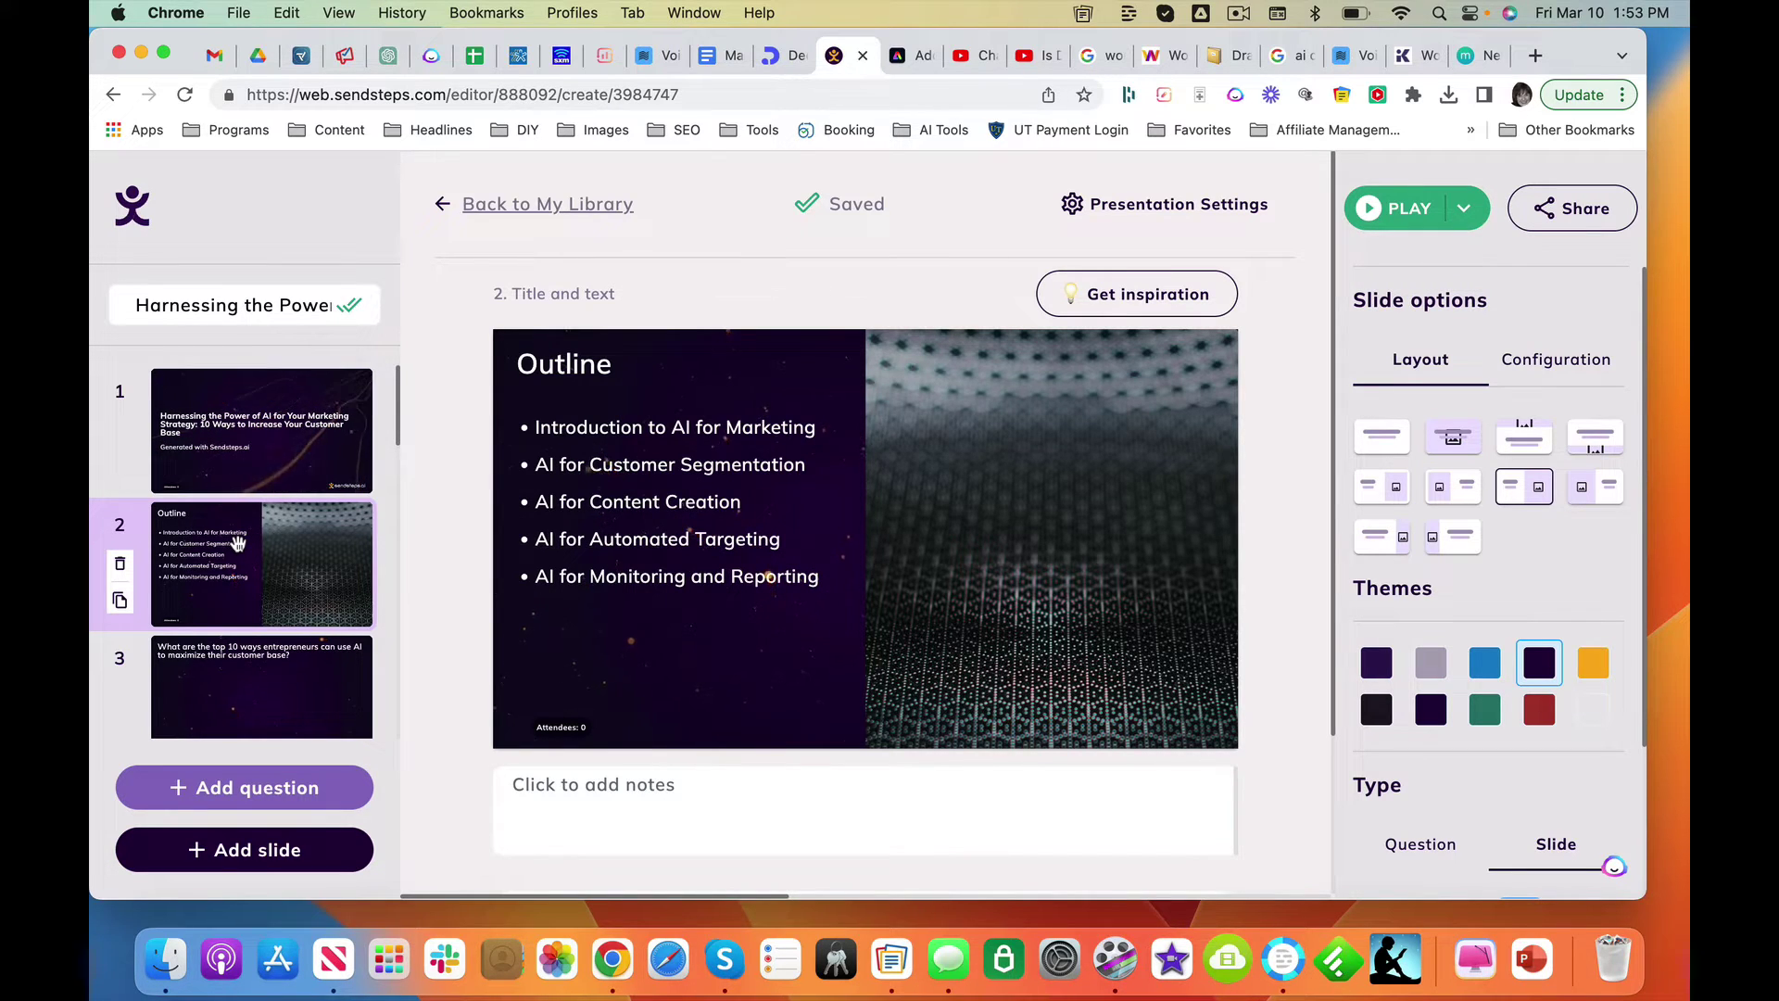
pyautogui.click(265, 687)
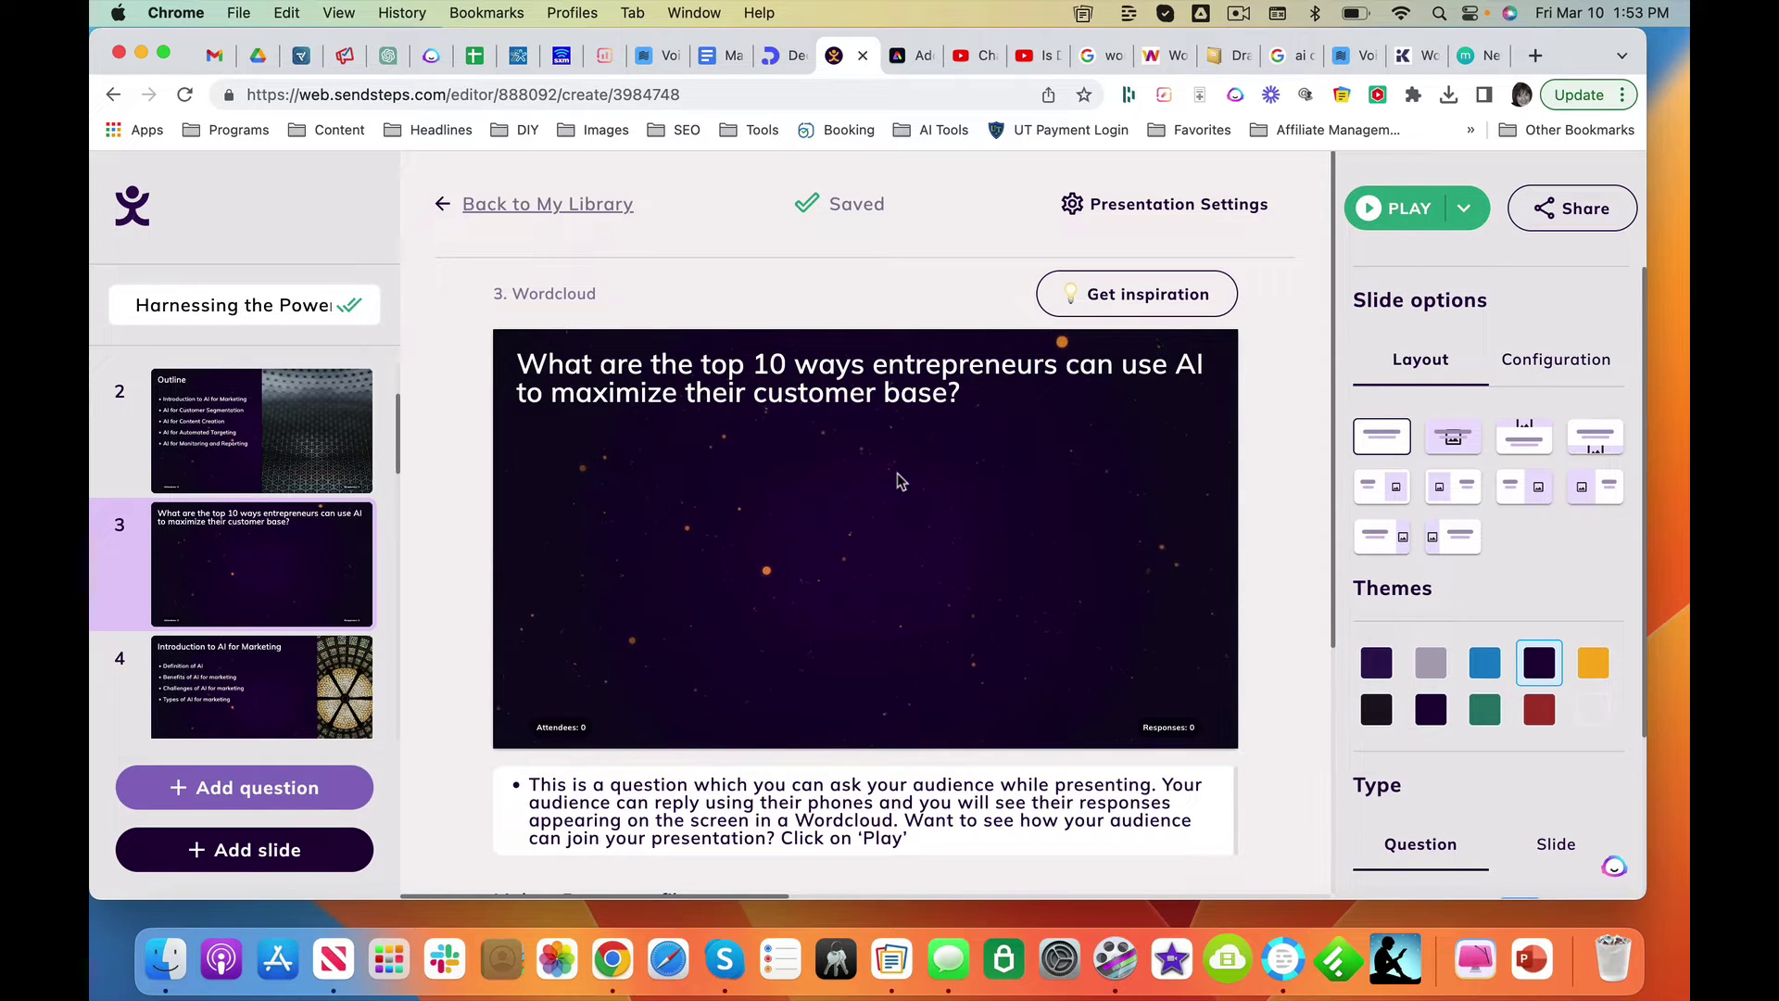
# Step: Close the Typeform satisfaction survey
pyautogui.scroll(-5, 897, 472)
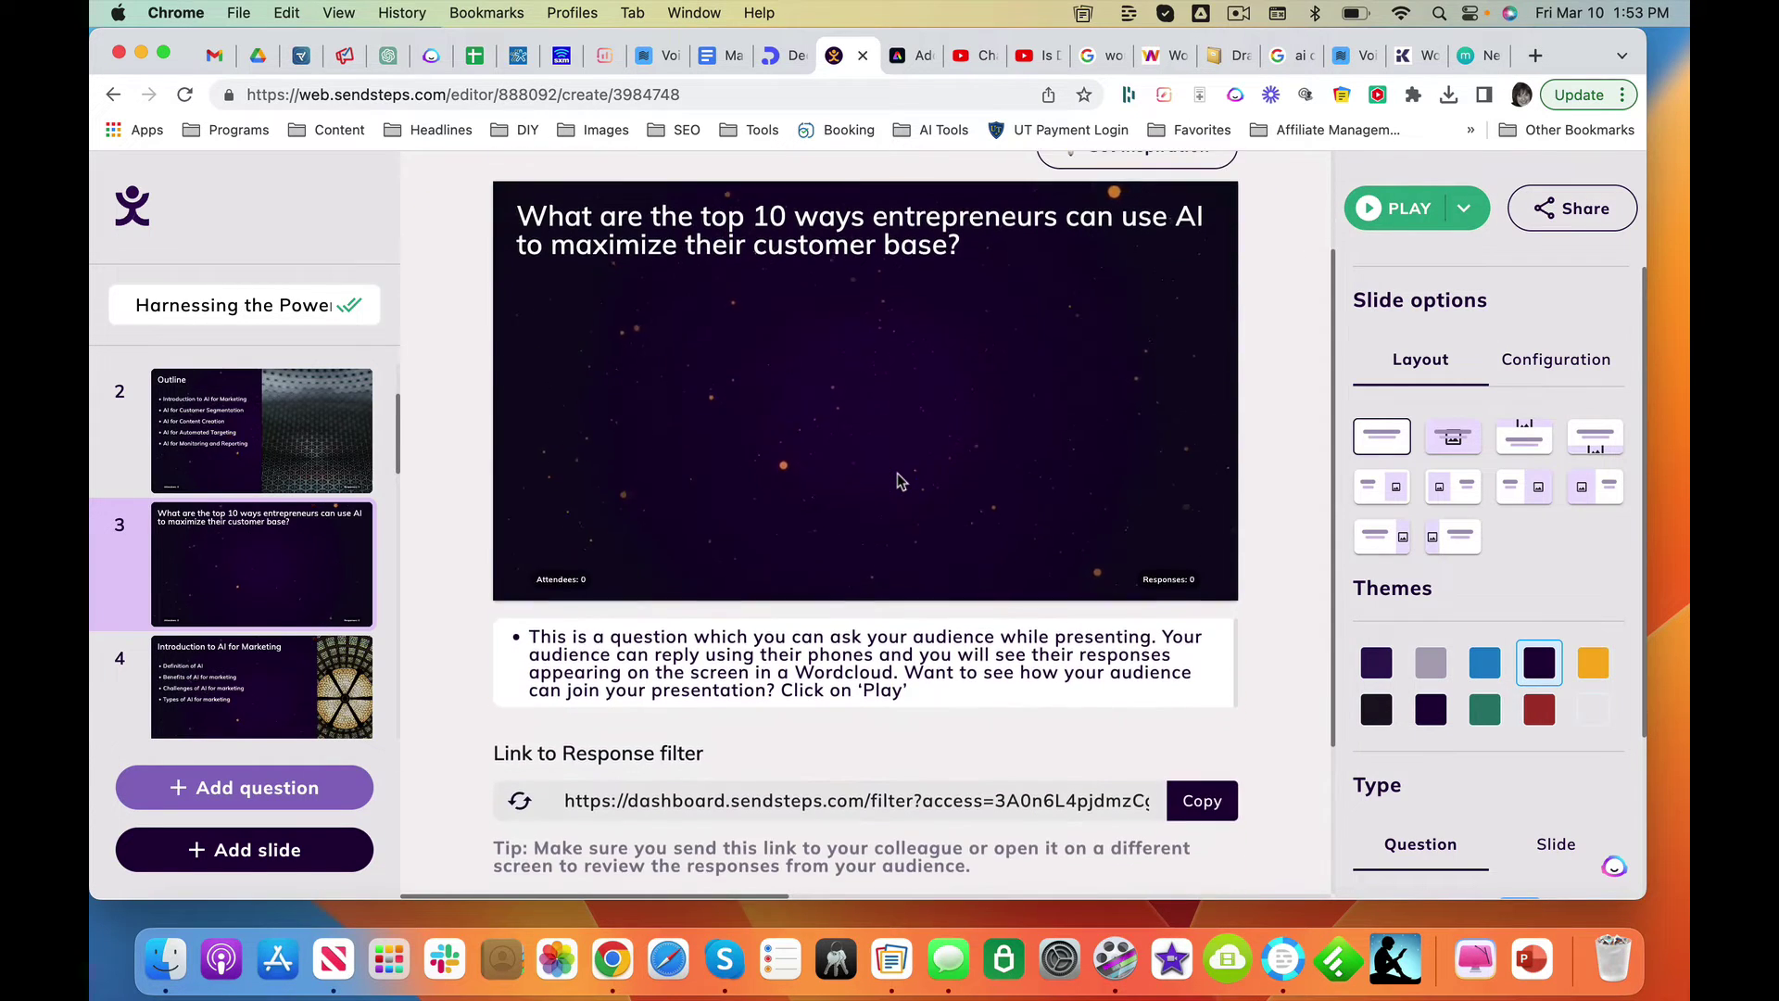
pyautogui.scroll(2, 871, 476)
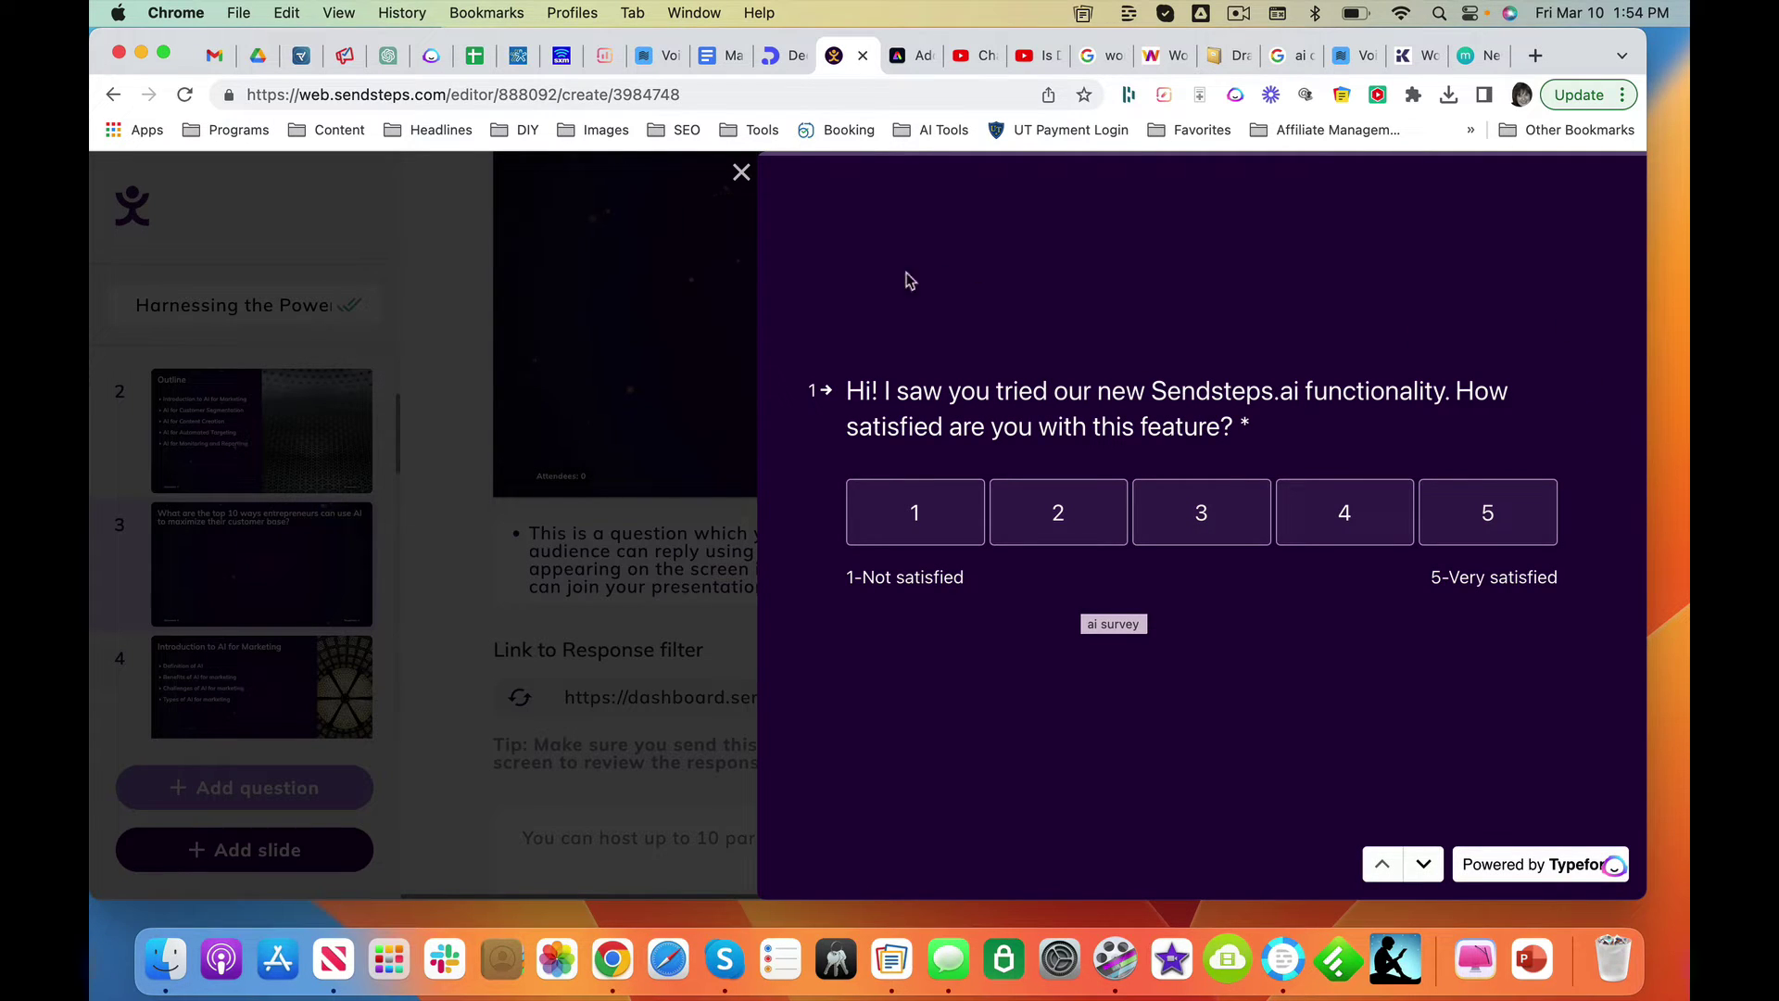
pyautogui.click(741, 172)
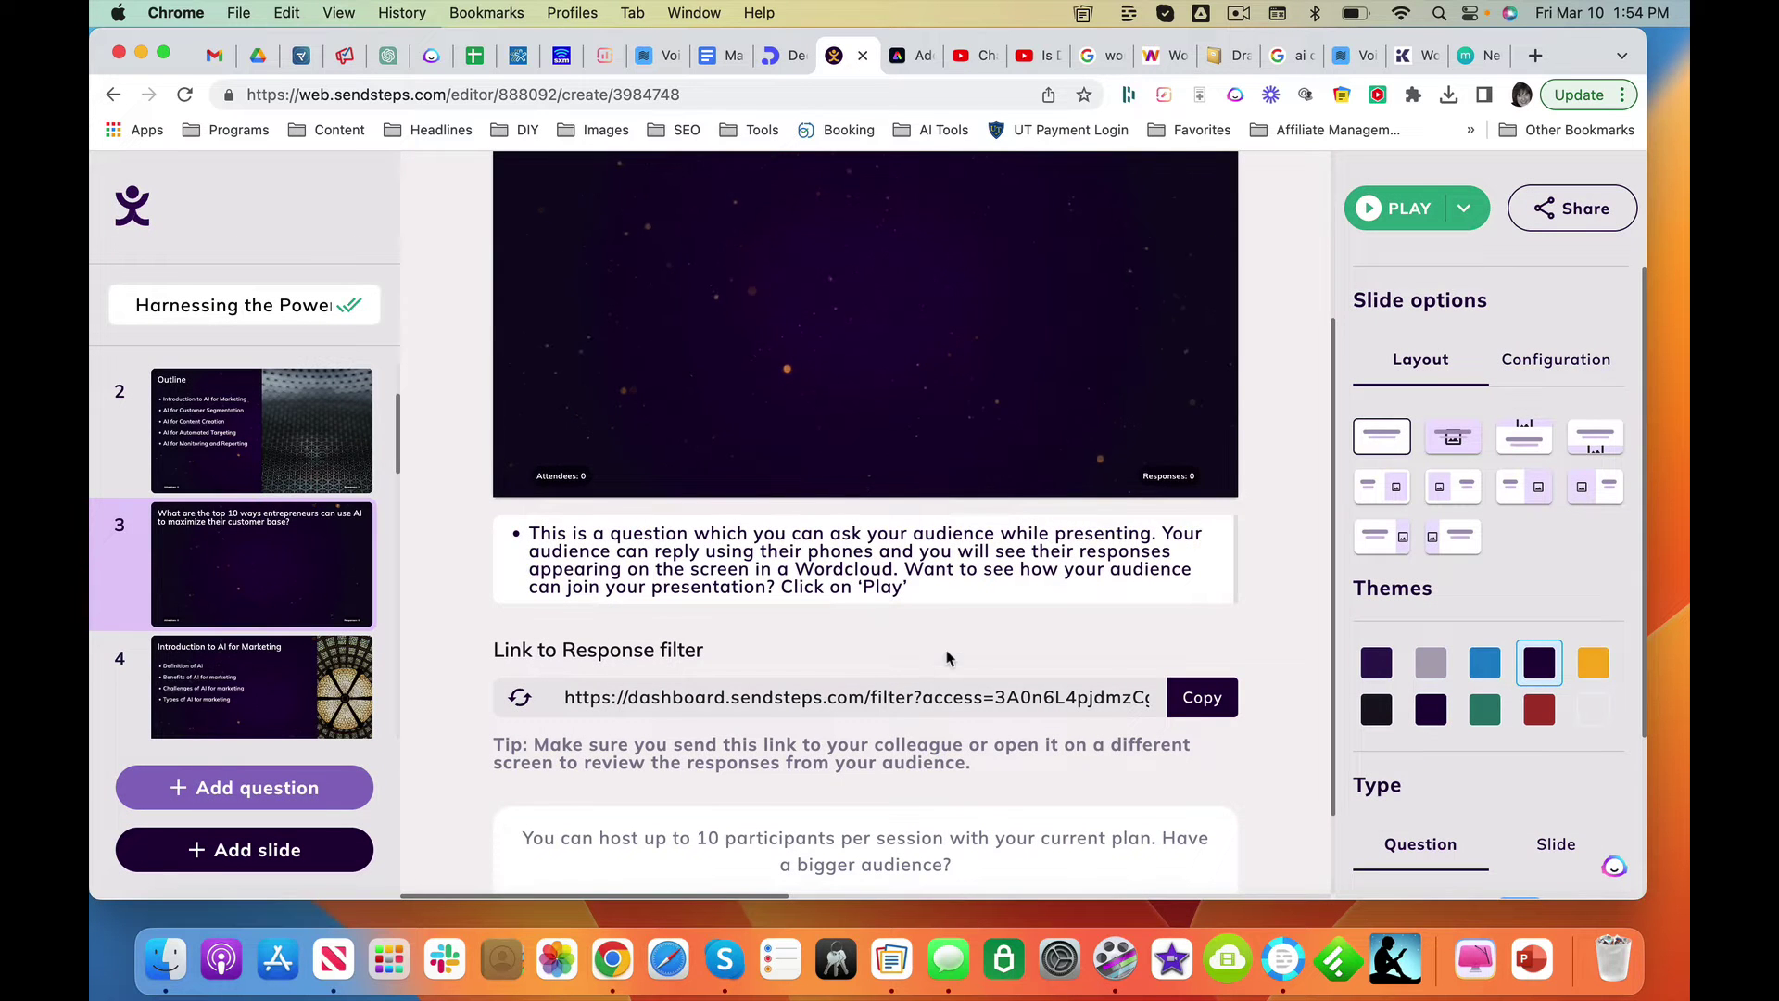
# Step: Check the PLAY options dropdown, then view slide 4, Introduction to AI for Marketing
pyautogui.scroll(-3, 947, 652)
pyautogui.scroll(7, 947, 656)
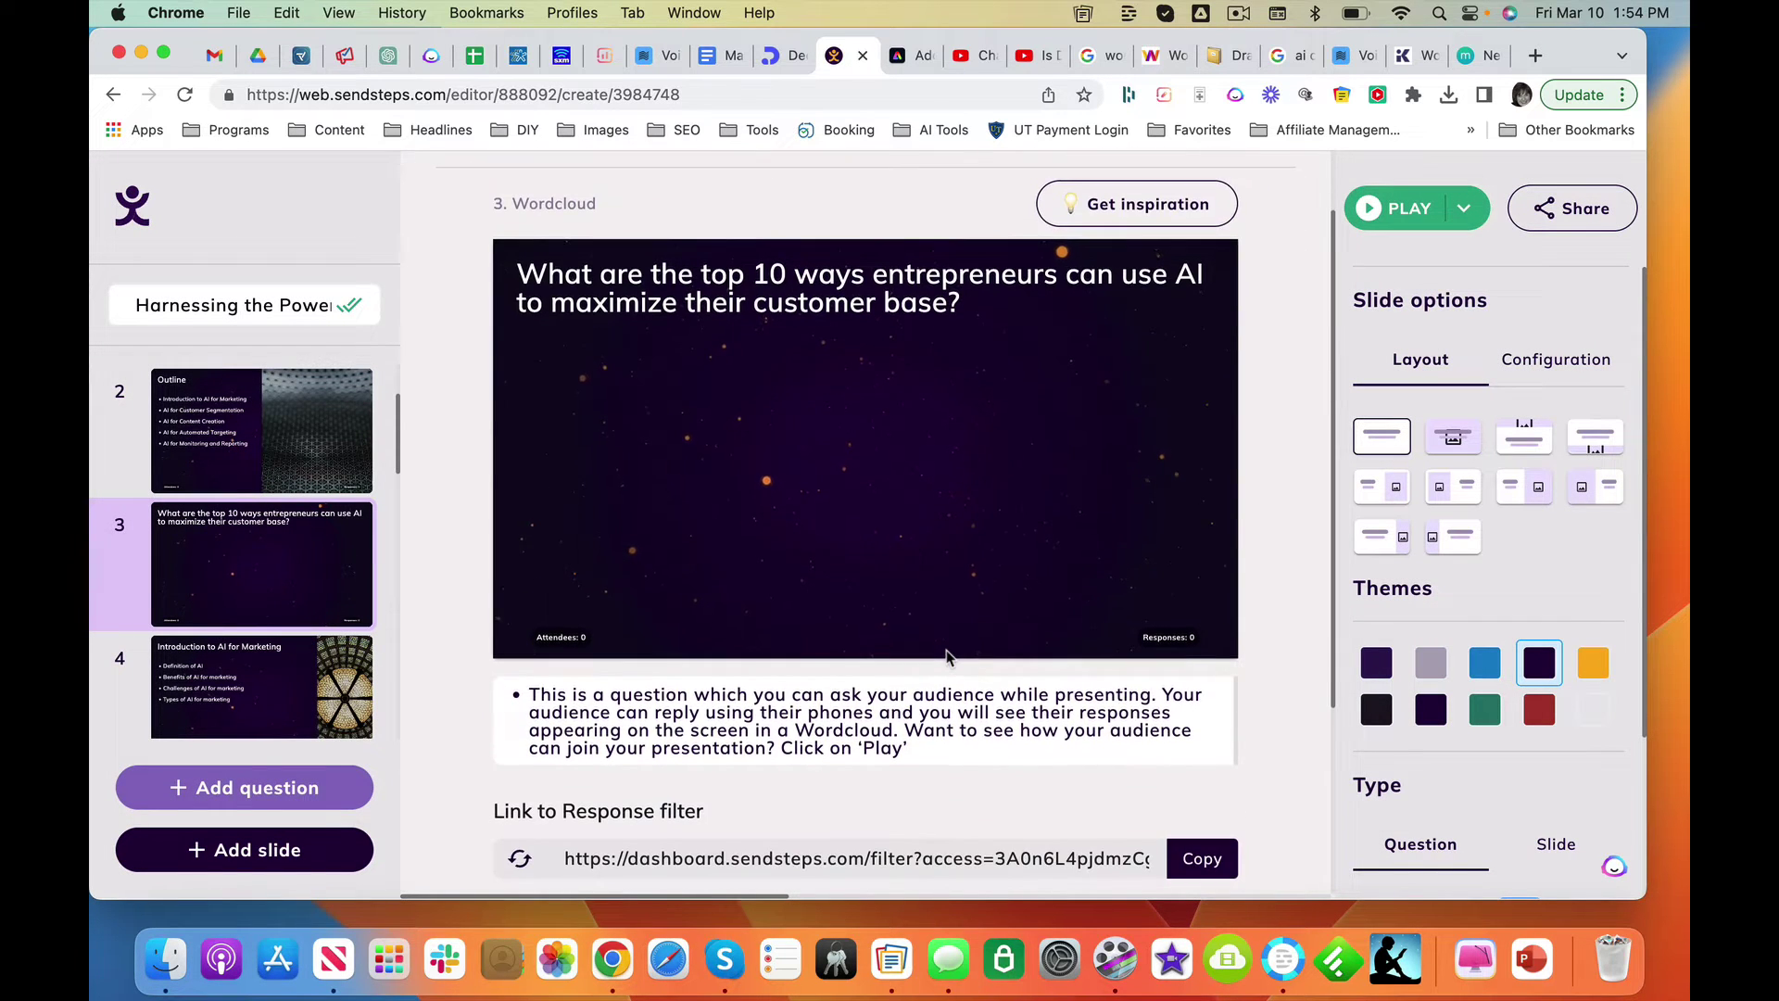
pyautogui.click(1378, 207)
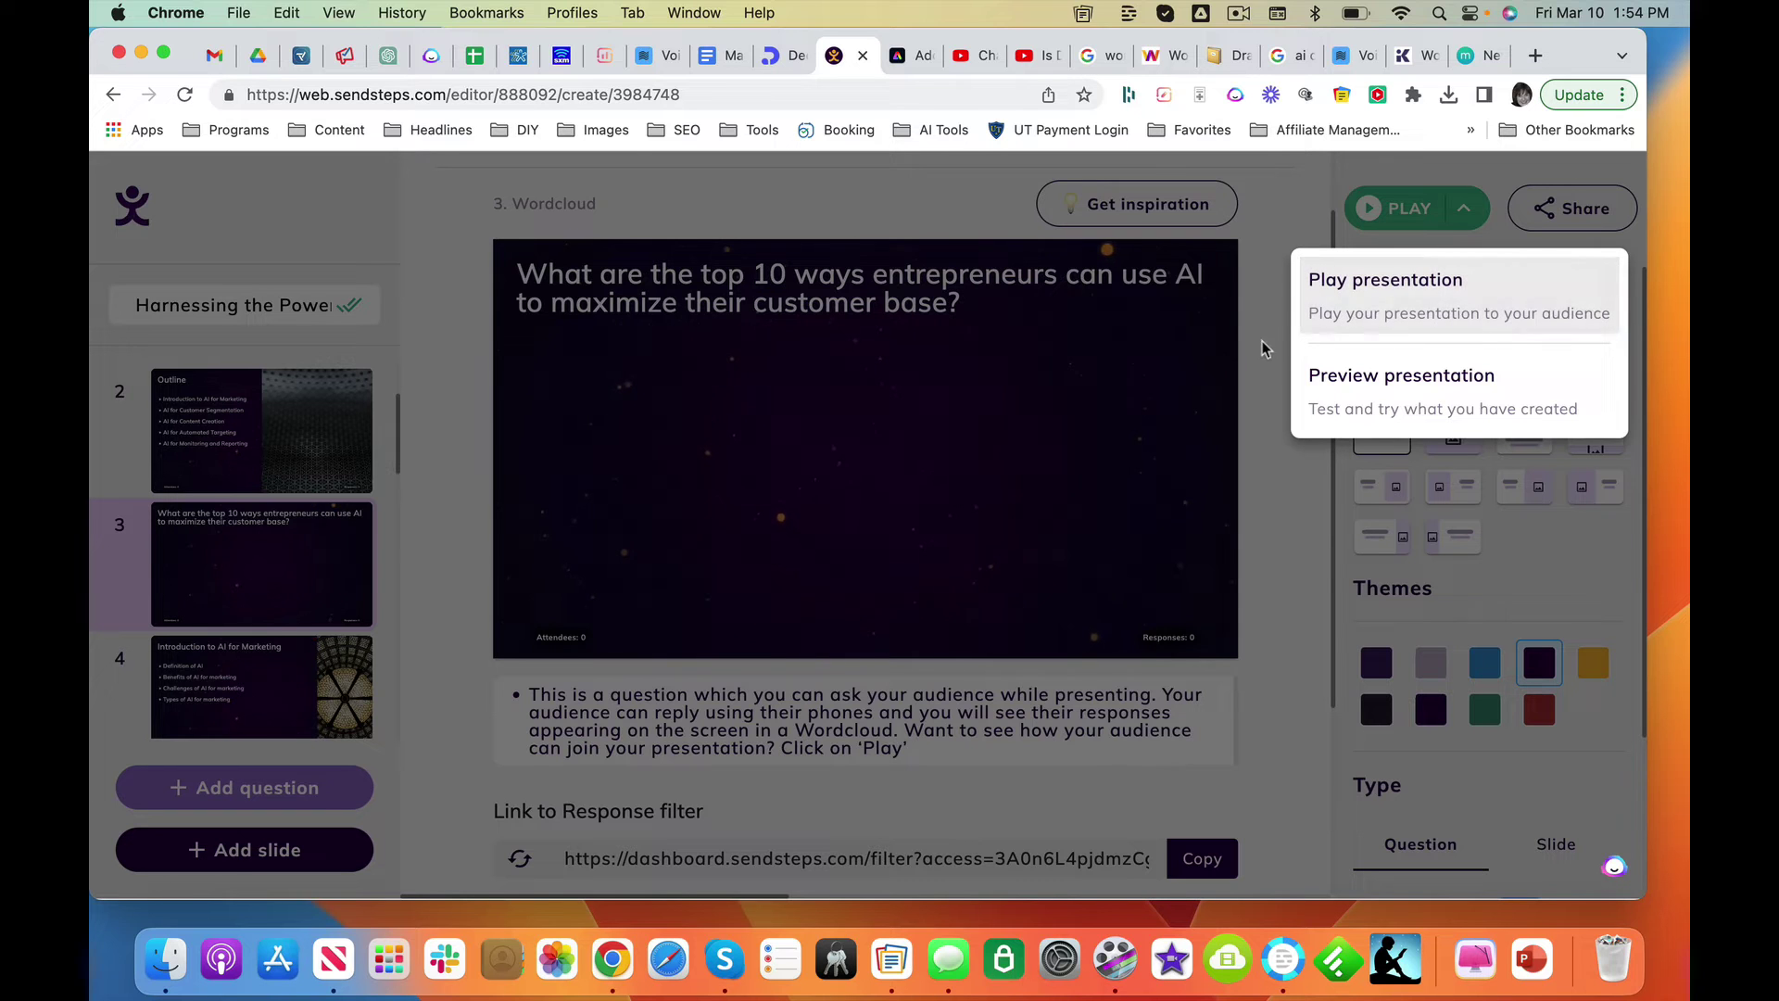
pyautogui.click(246, 697)
pyautogui.click(246, 697)
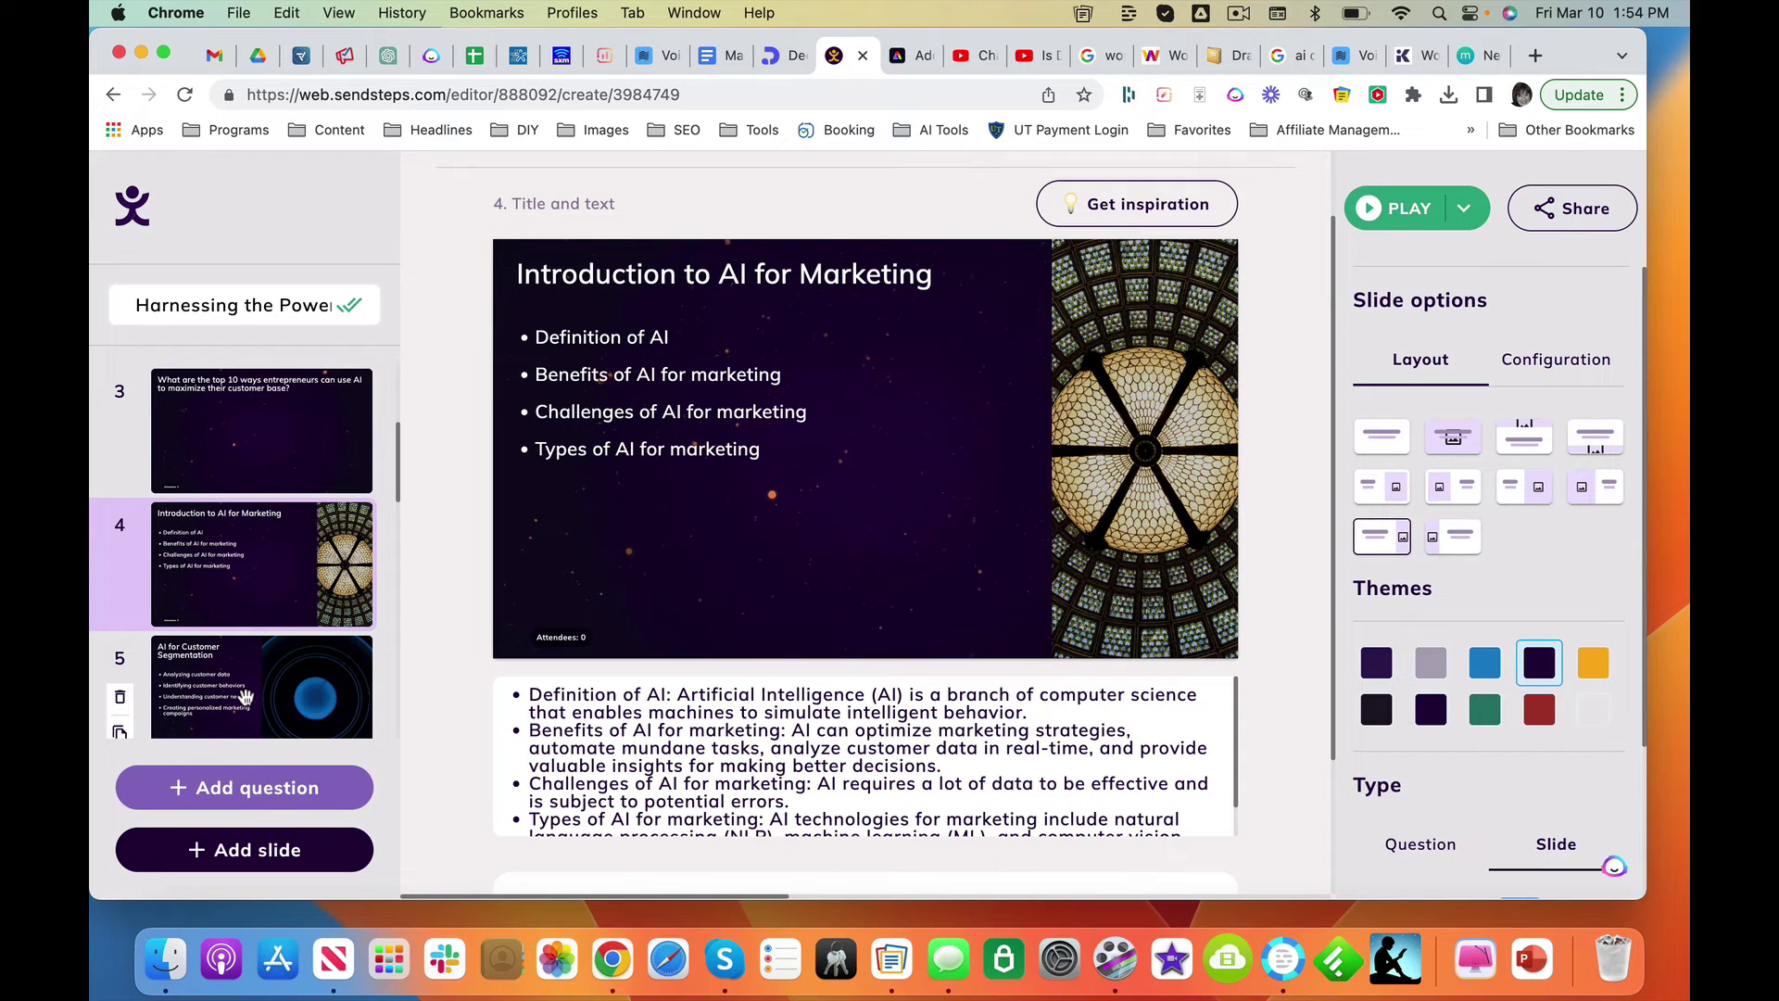
# Step: Step through slides 5 to 9, from Customer Segmentation to the countdown
pyautogui.click(245, 696)
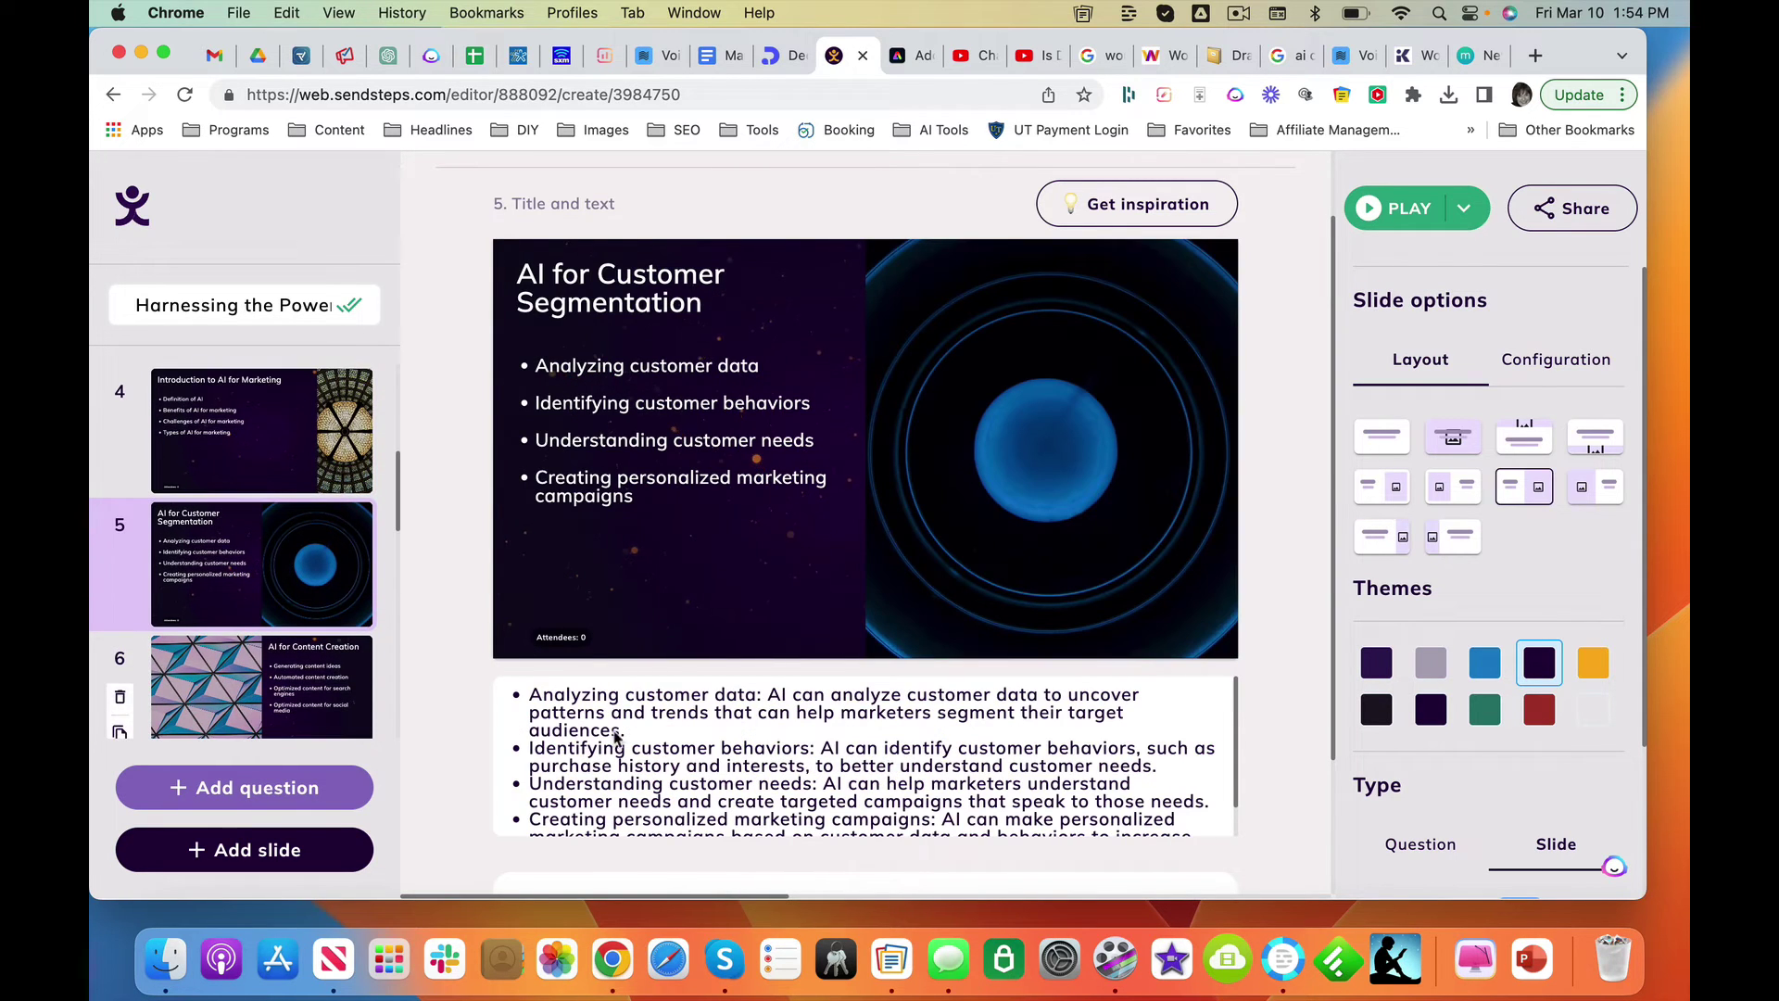
pyautogui.scroll(-2, 783, 755)
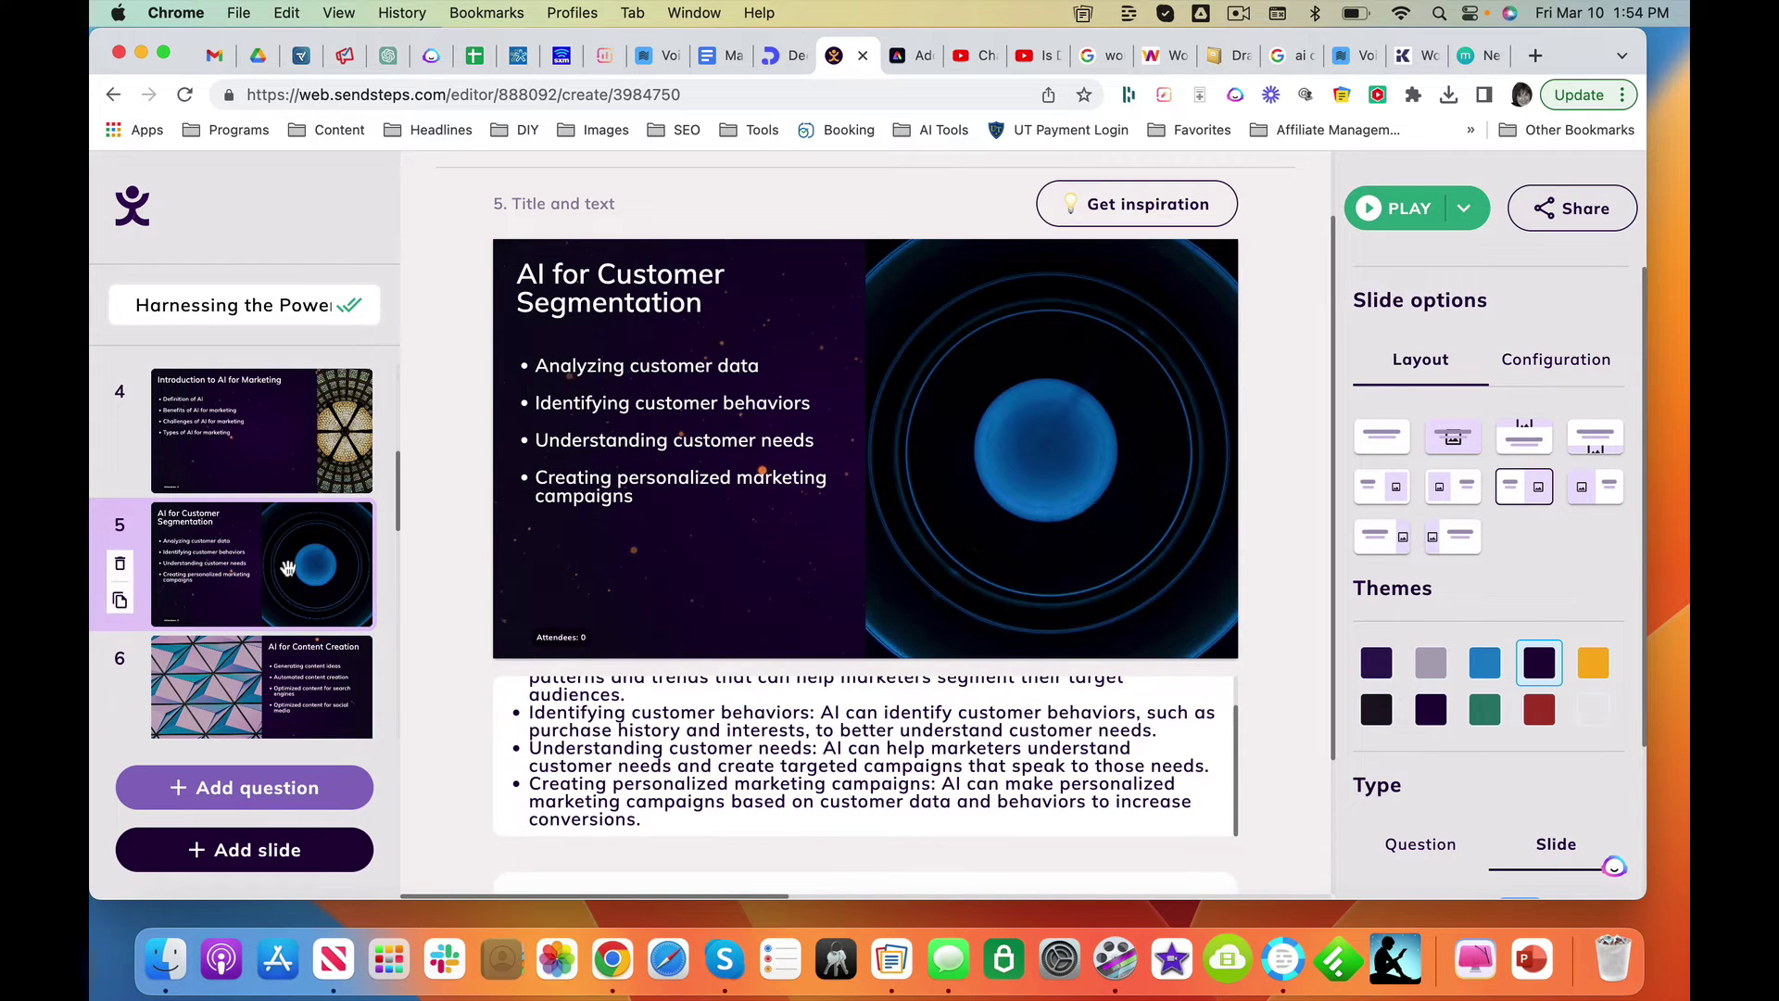
pyautogui.click(283, 672)
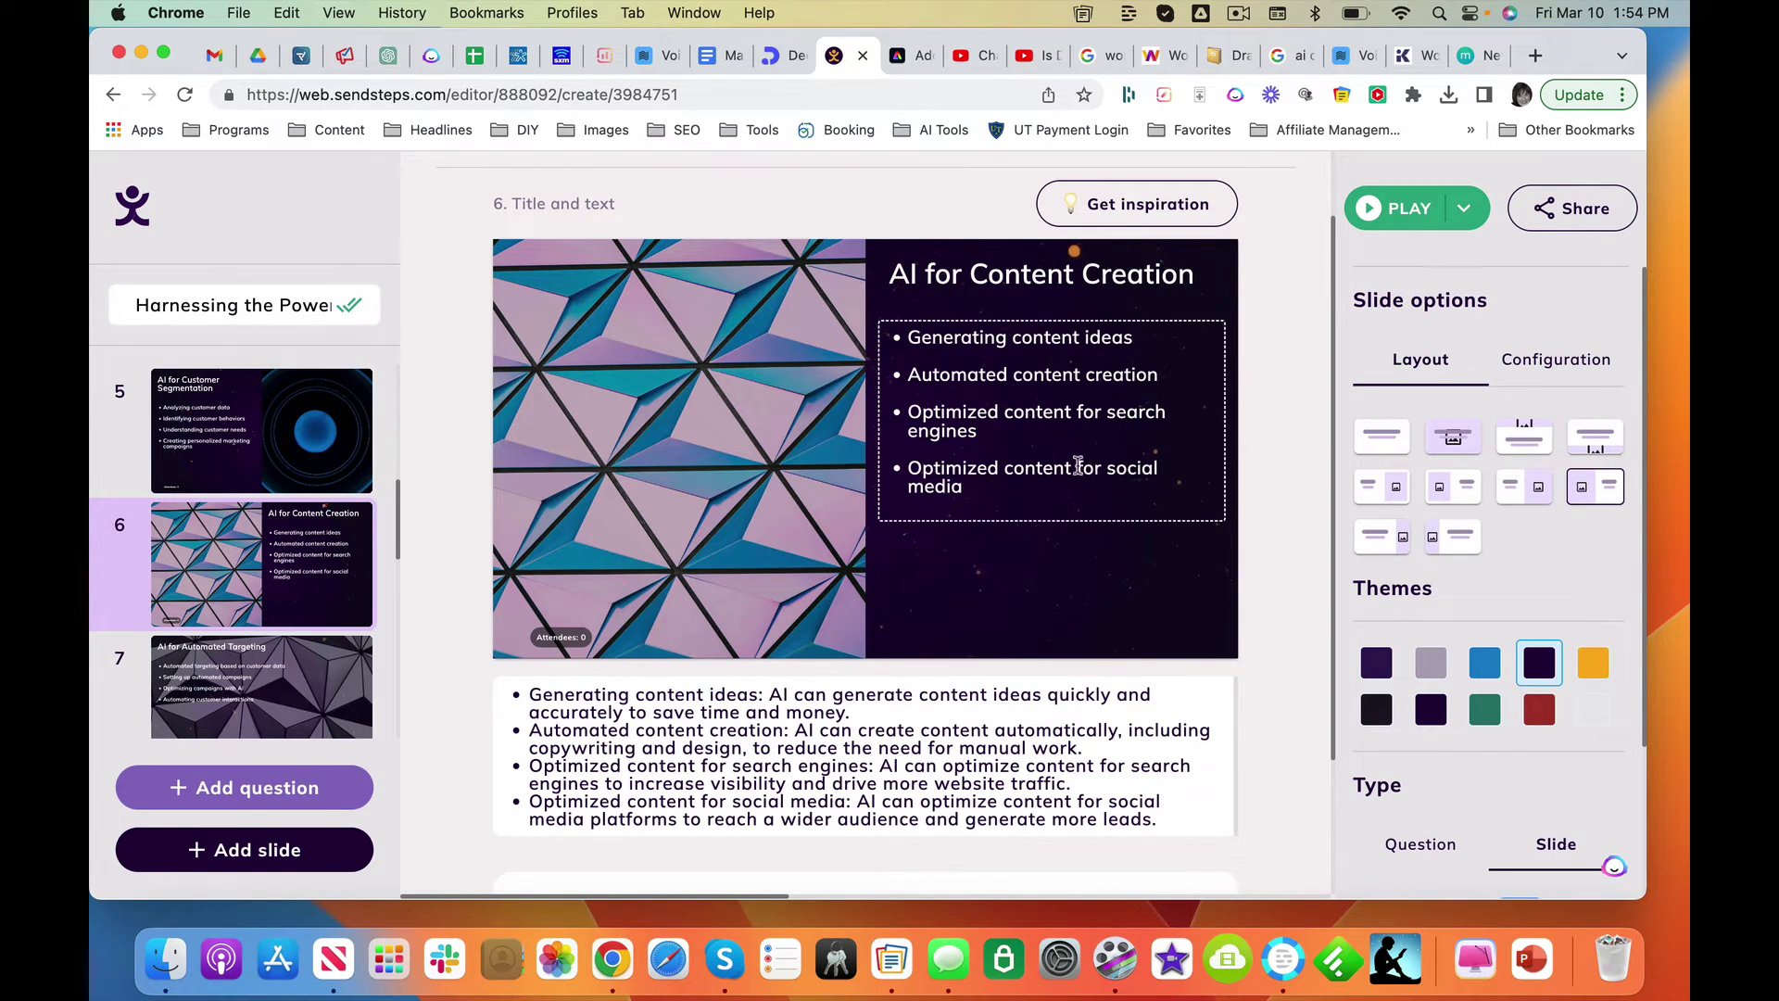
pyautogui.scroll(-1, 223, 697)
pyautogui.click(223, 697)
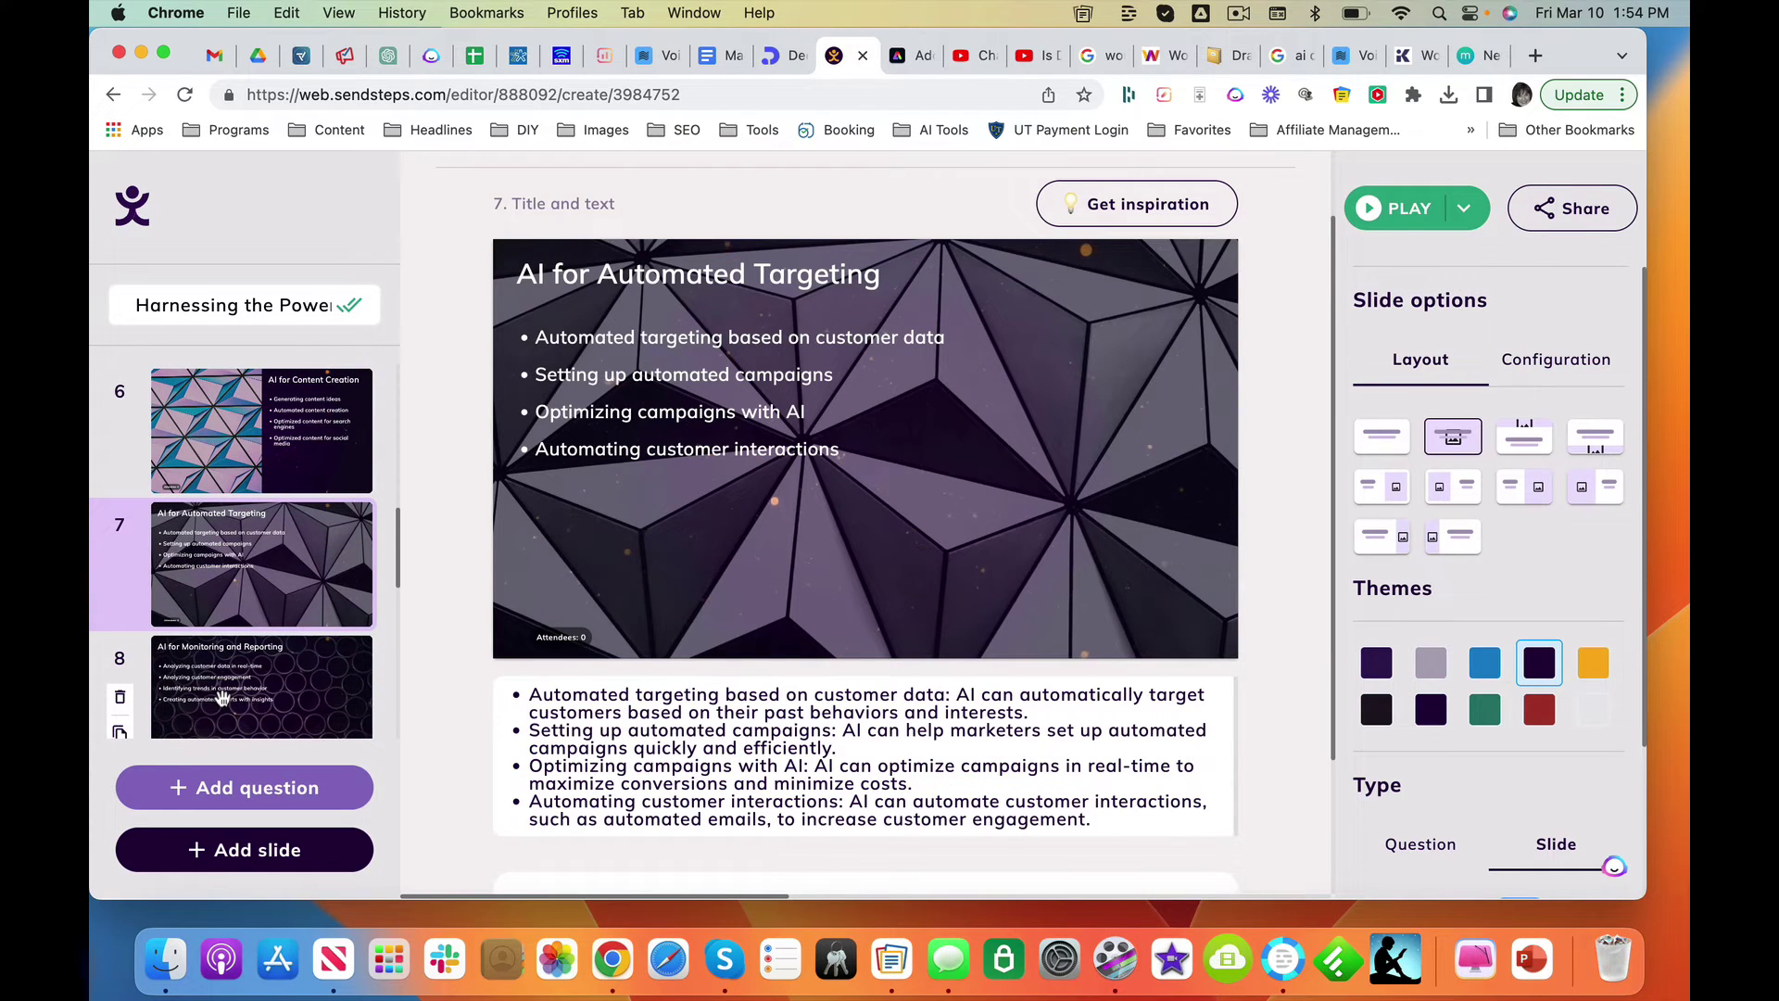
pyautogui.scroll(-3, 236, 639)
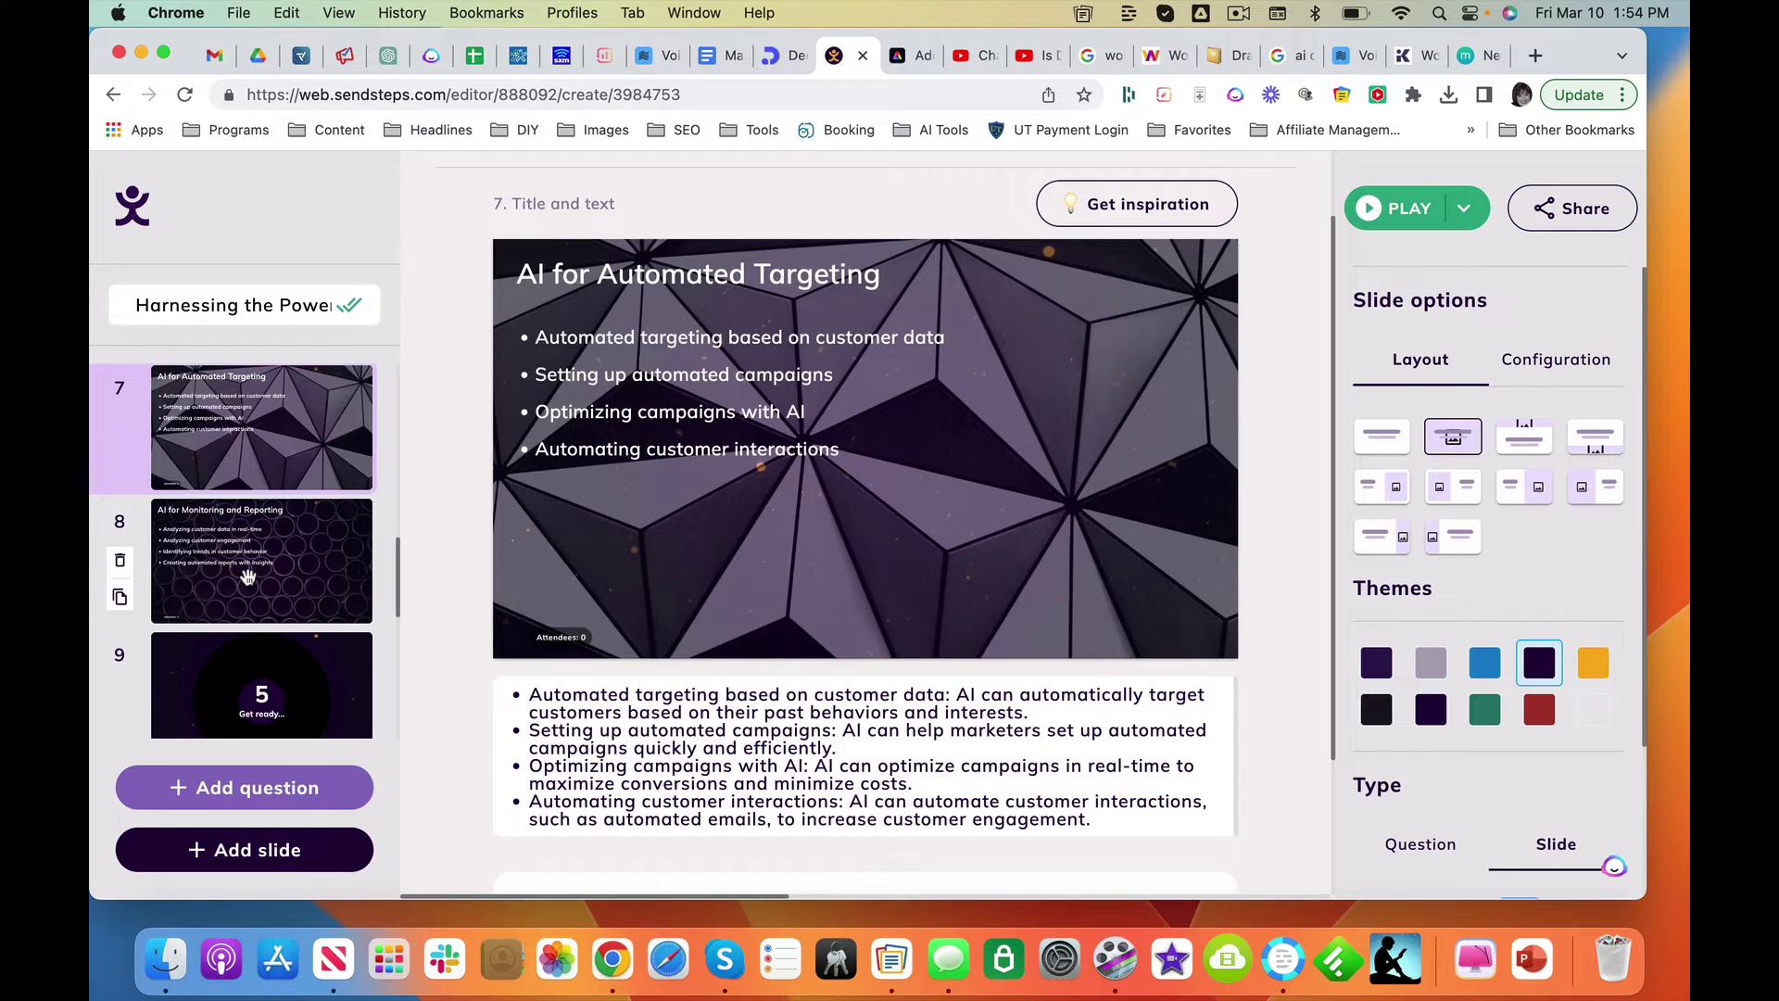
pyautogui.click(248, 578)
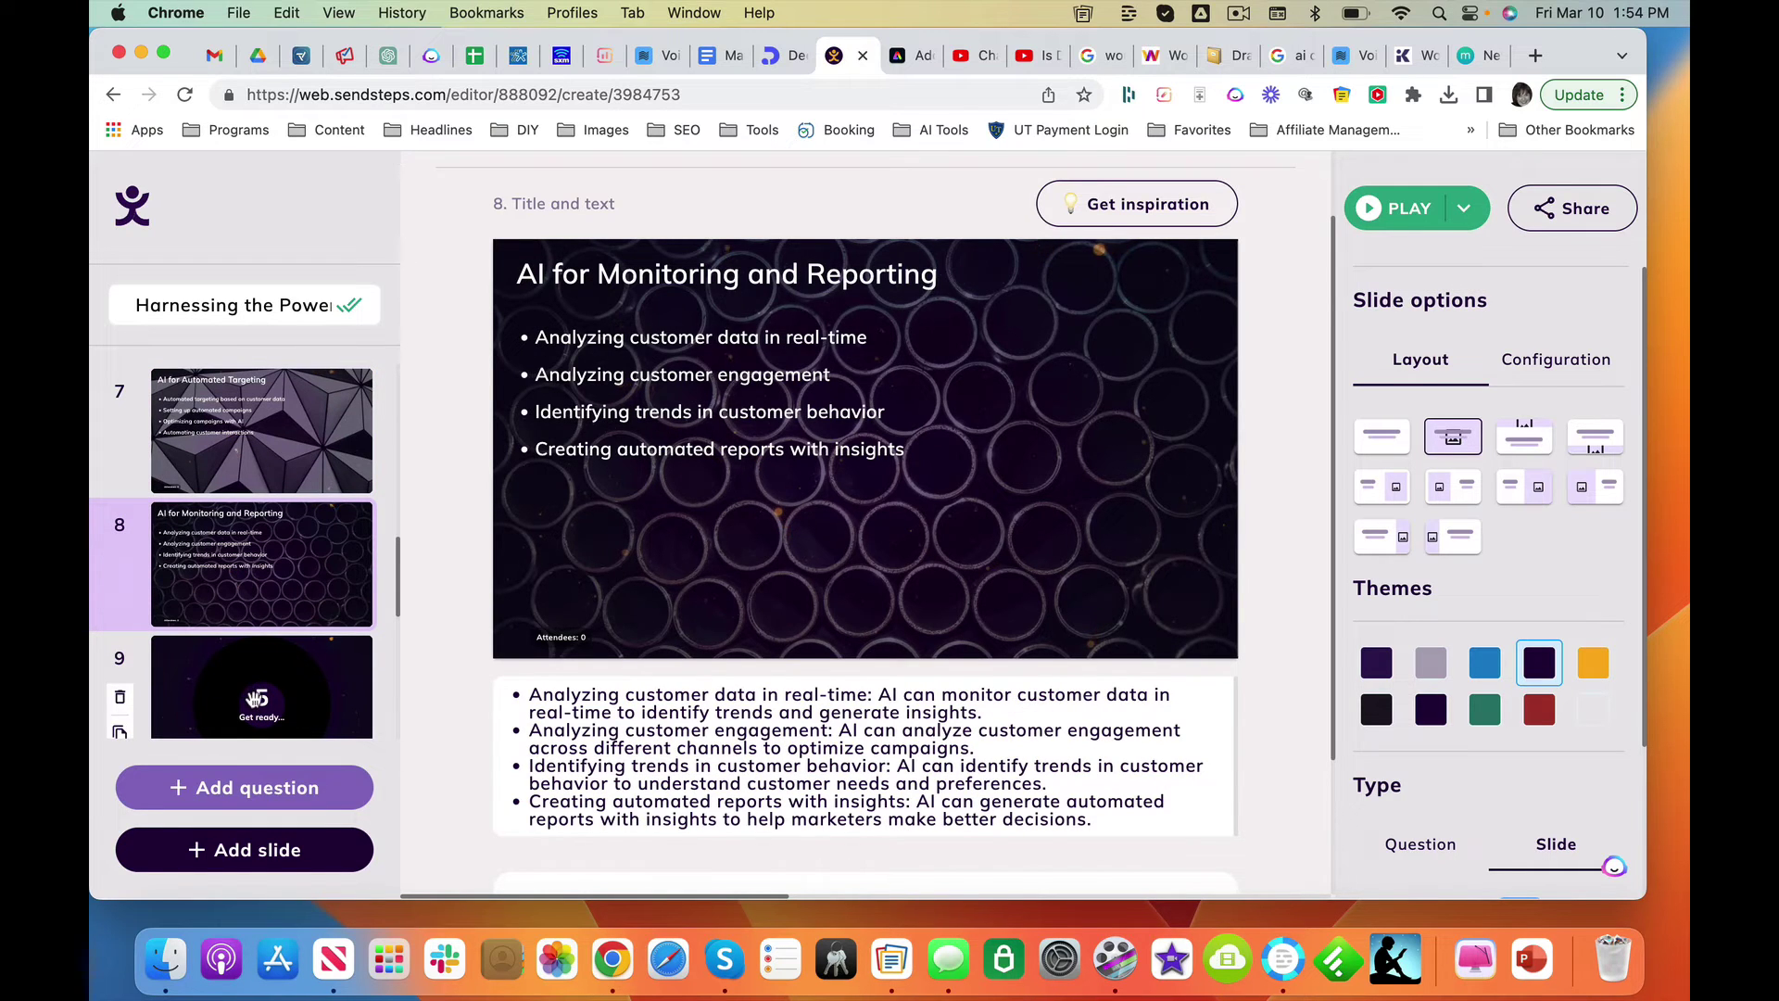
pyautogui.click(257, 699)
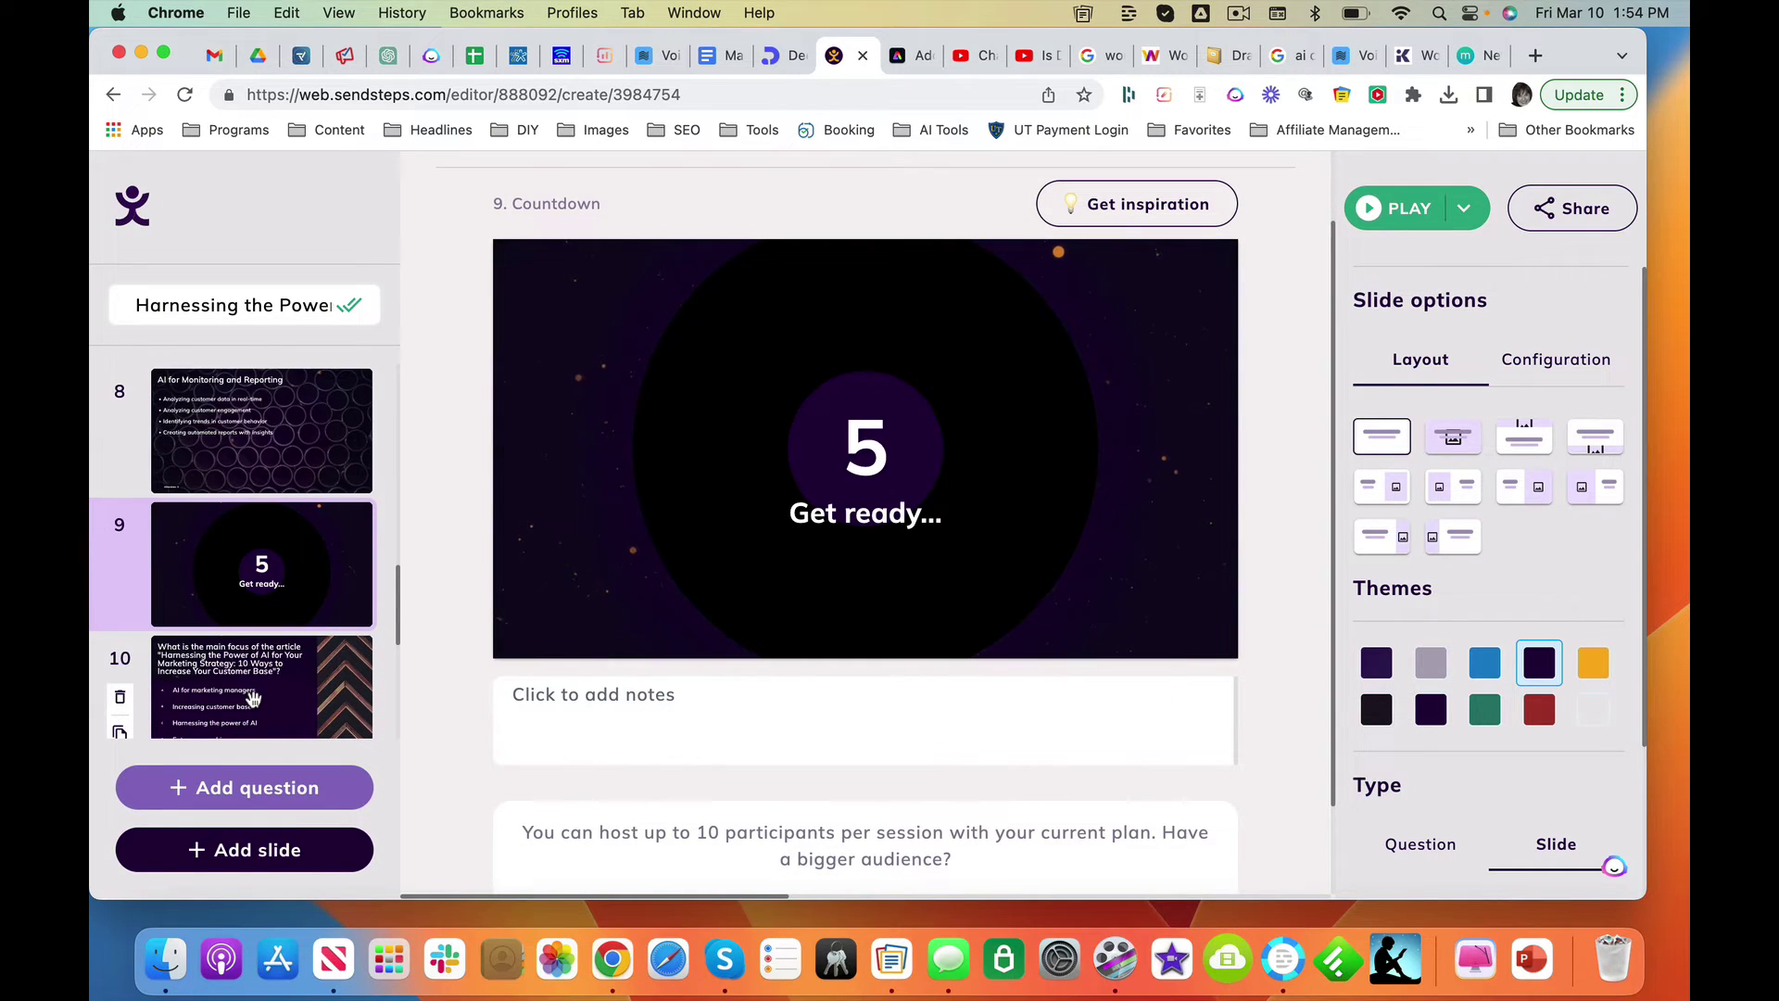
# Step: View quiz slides 10 and 11, then quiz slide 12 about AI benefits
pyautogui.scroll(-3, 252, 697)
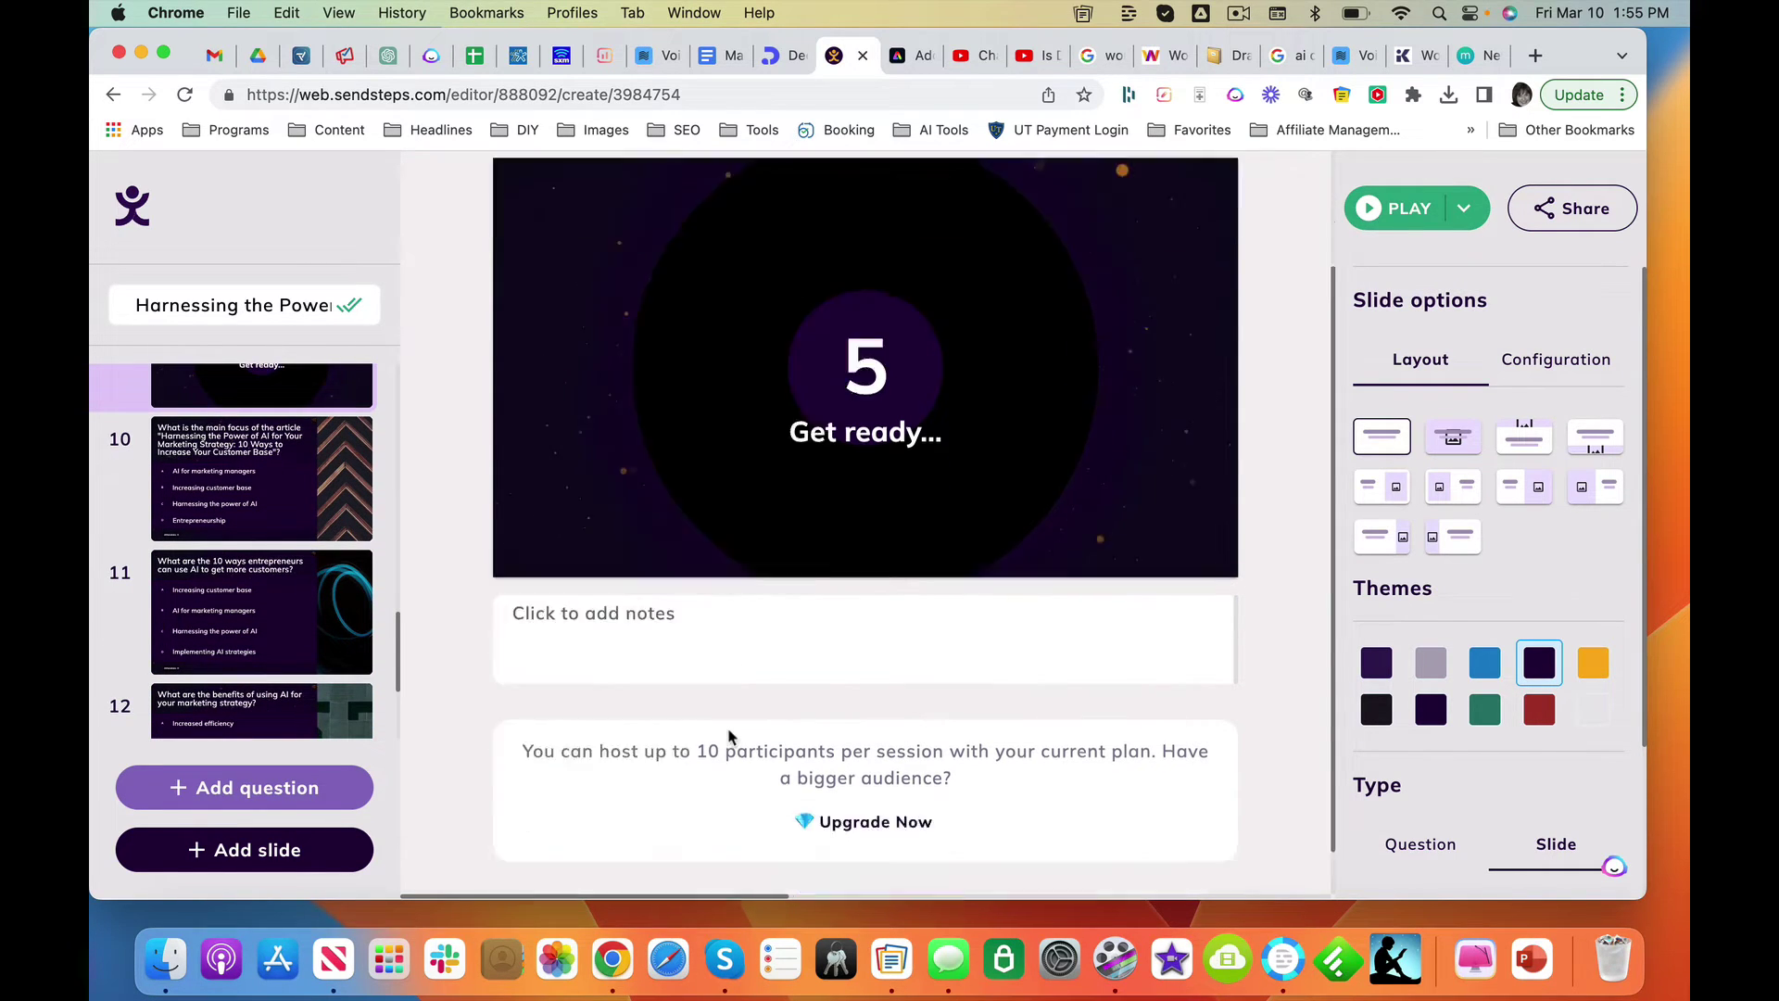
pyautogui.scroll(-2, 728, 736)
pyautogui.scroll(2, 728, 736)
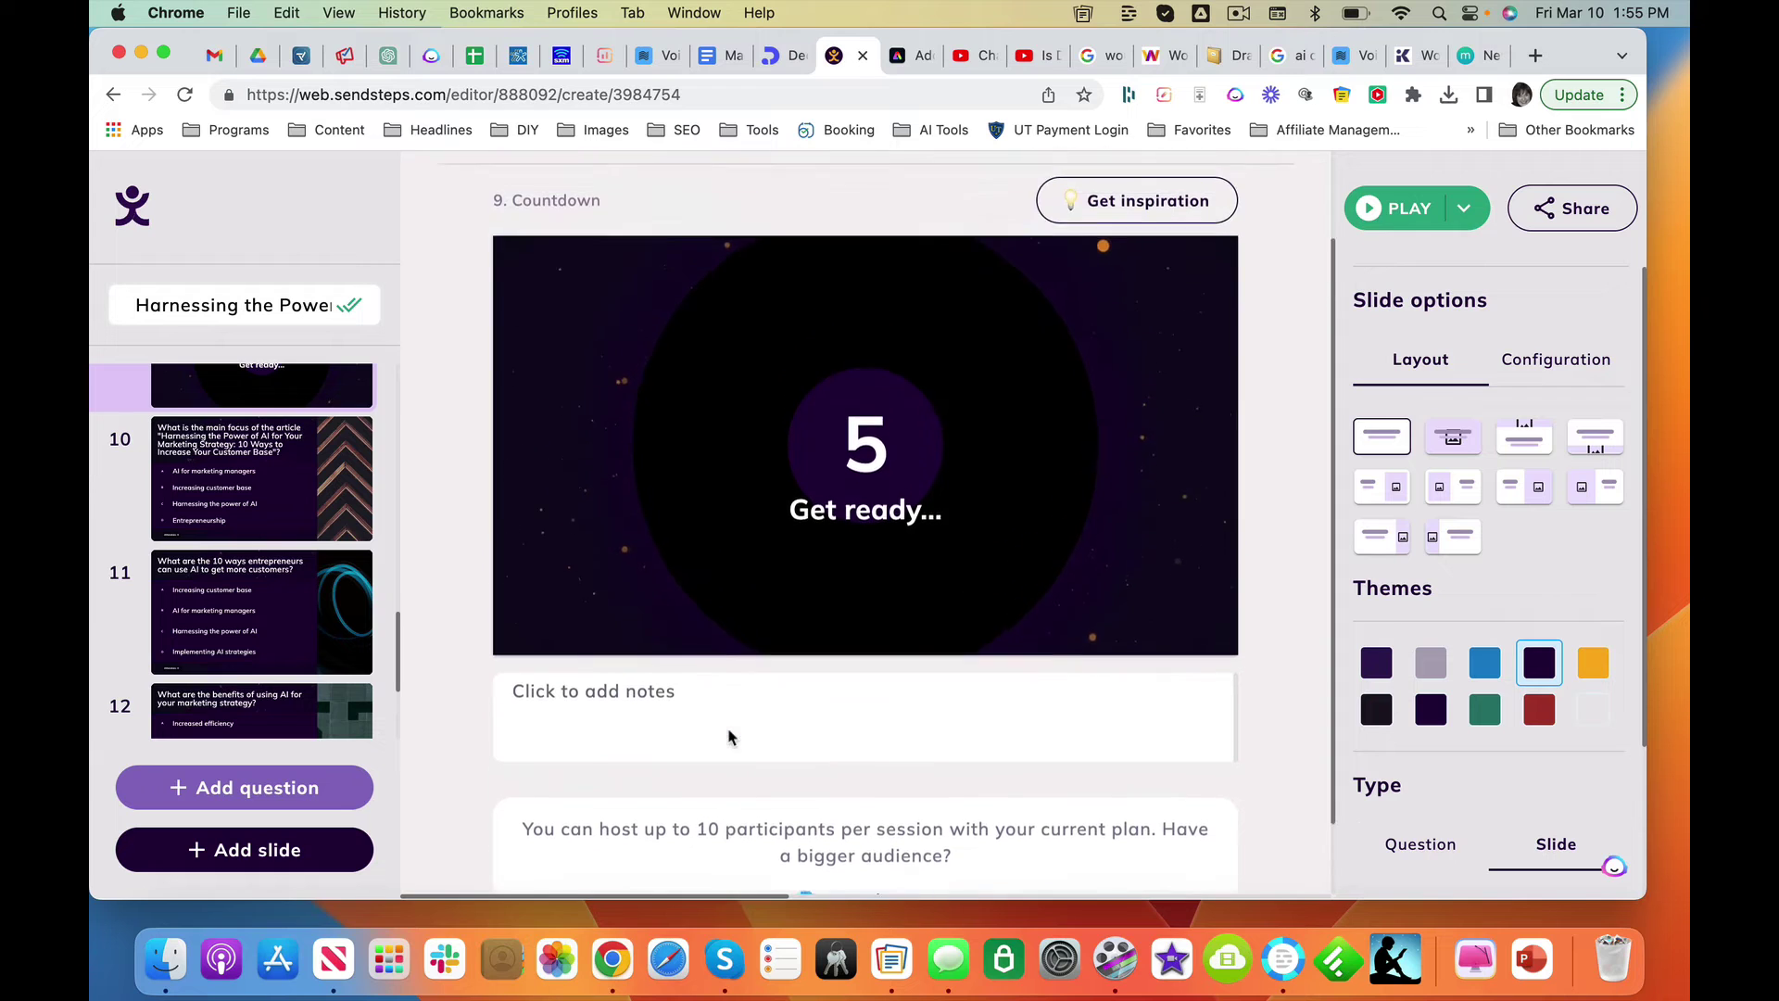
pyautogui.click(298, 475)
pyautogui.scroll(1, 298, 475)
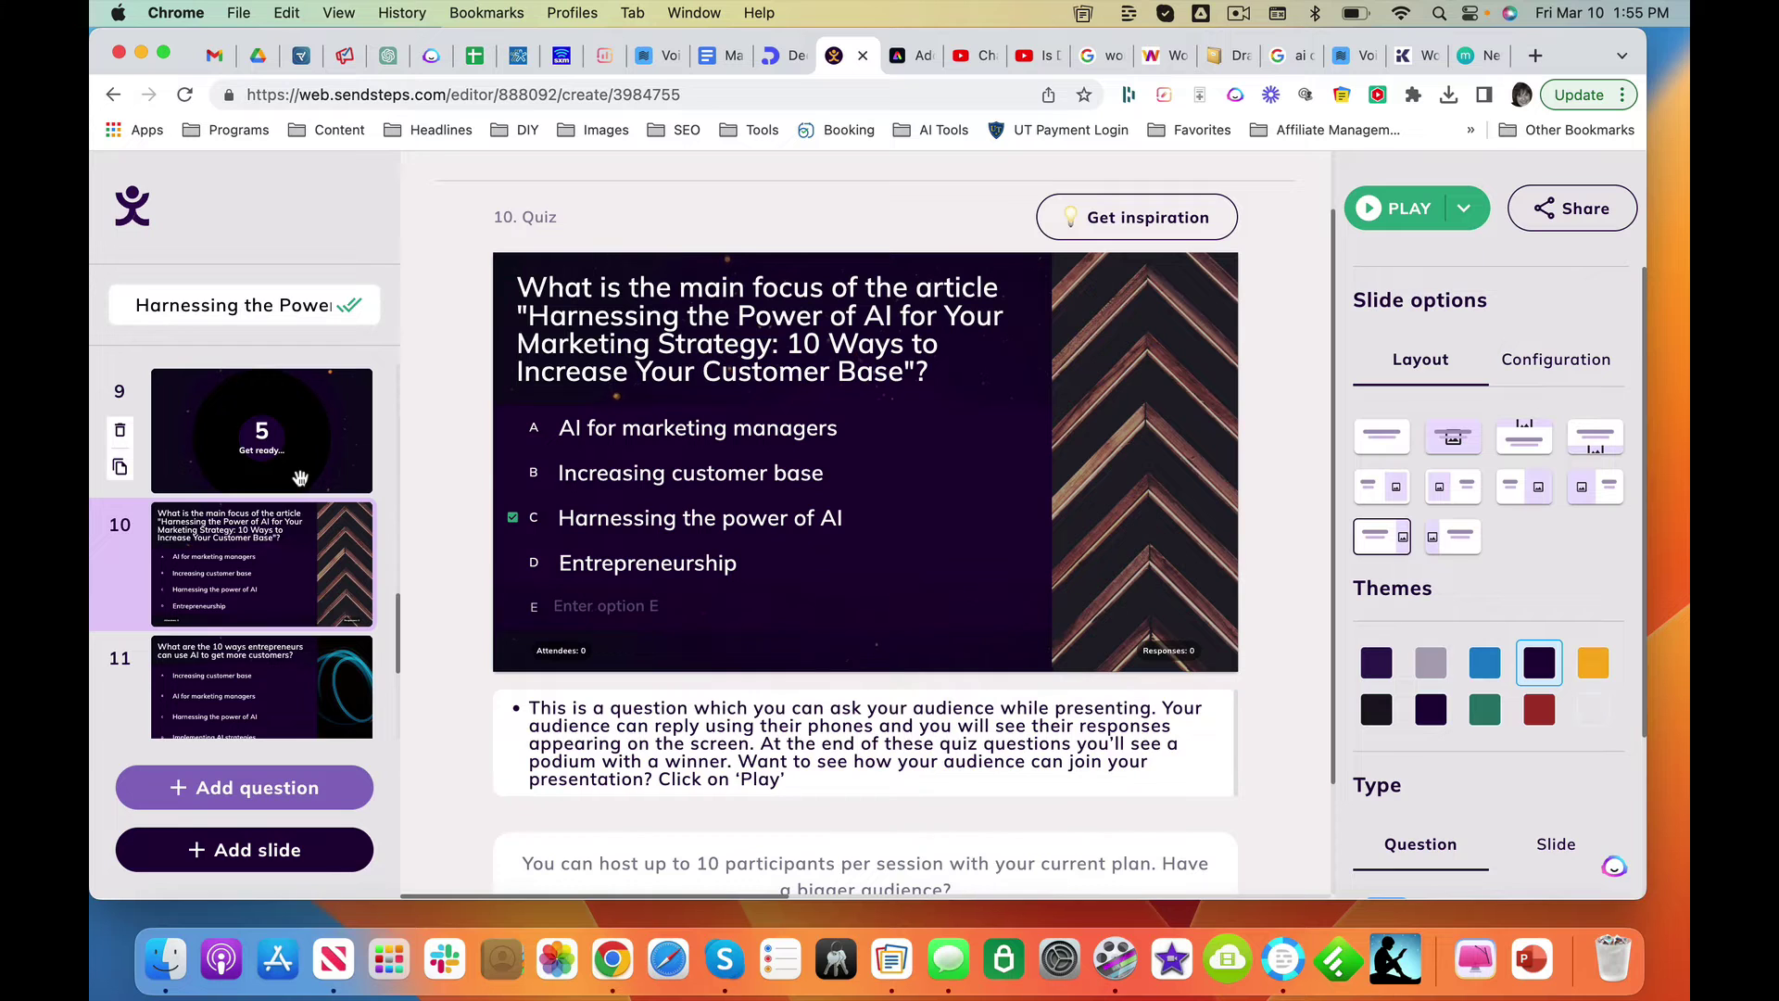
pyautogui.click(244, 682)
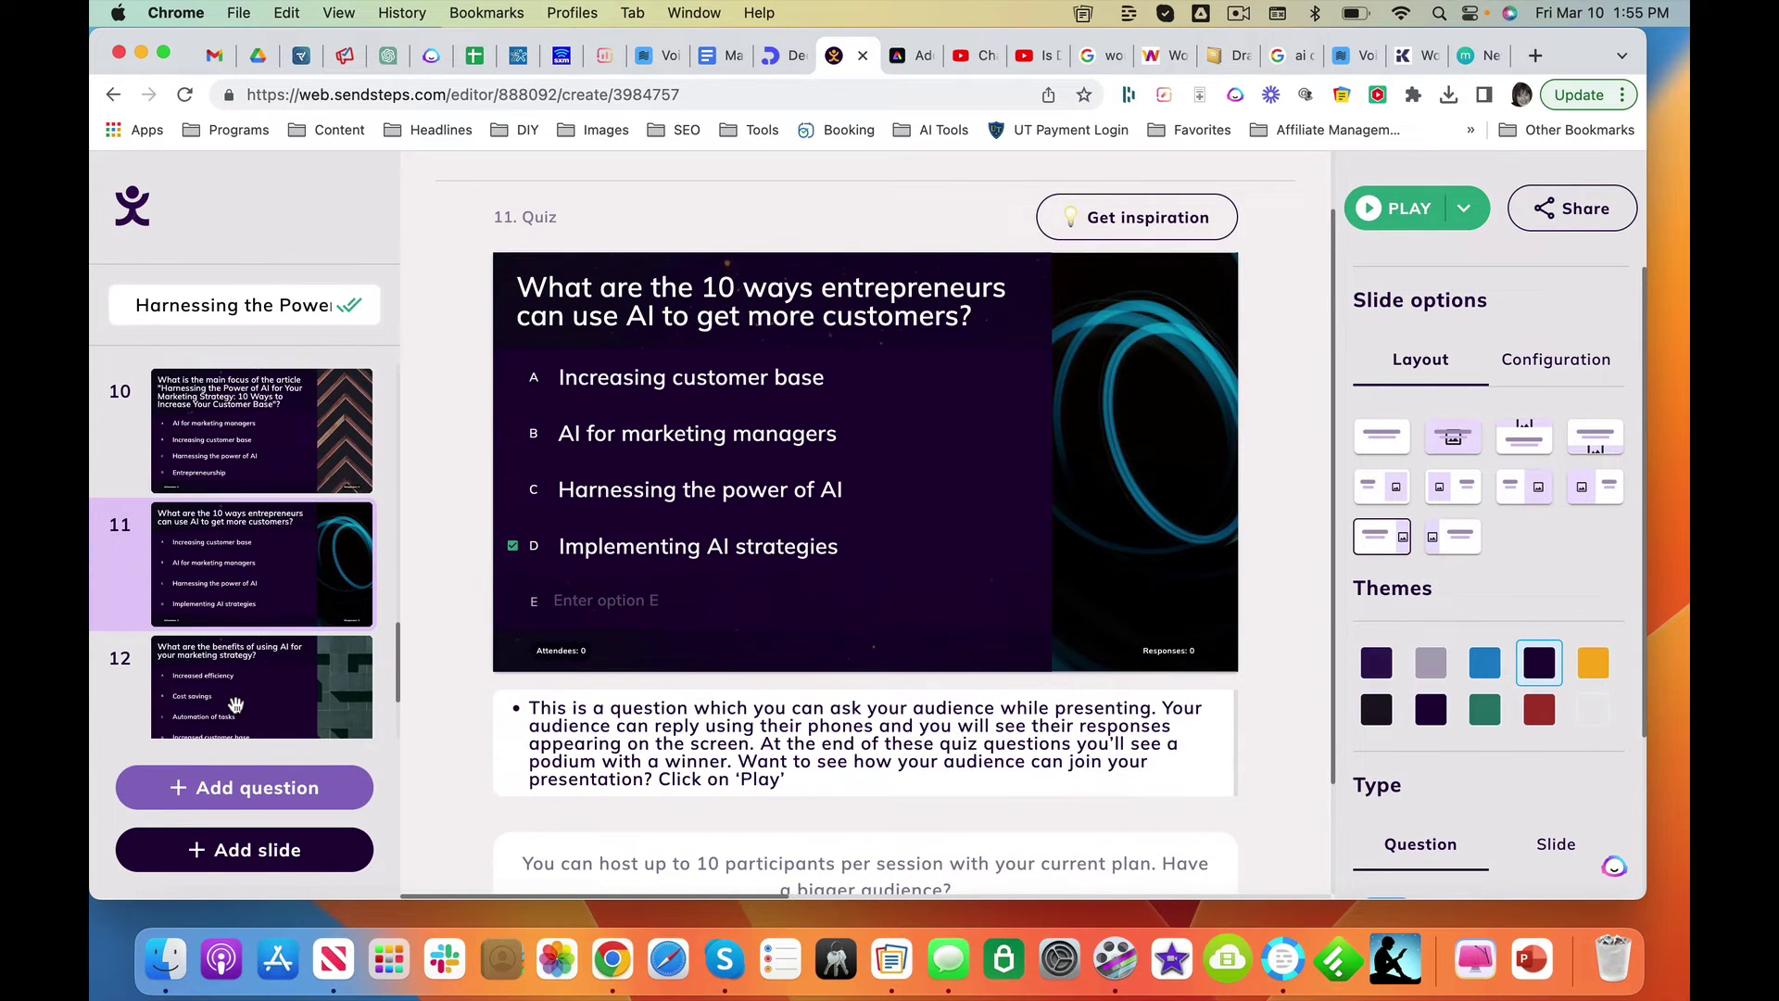
pyautogui.click(235, 706)
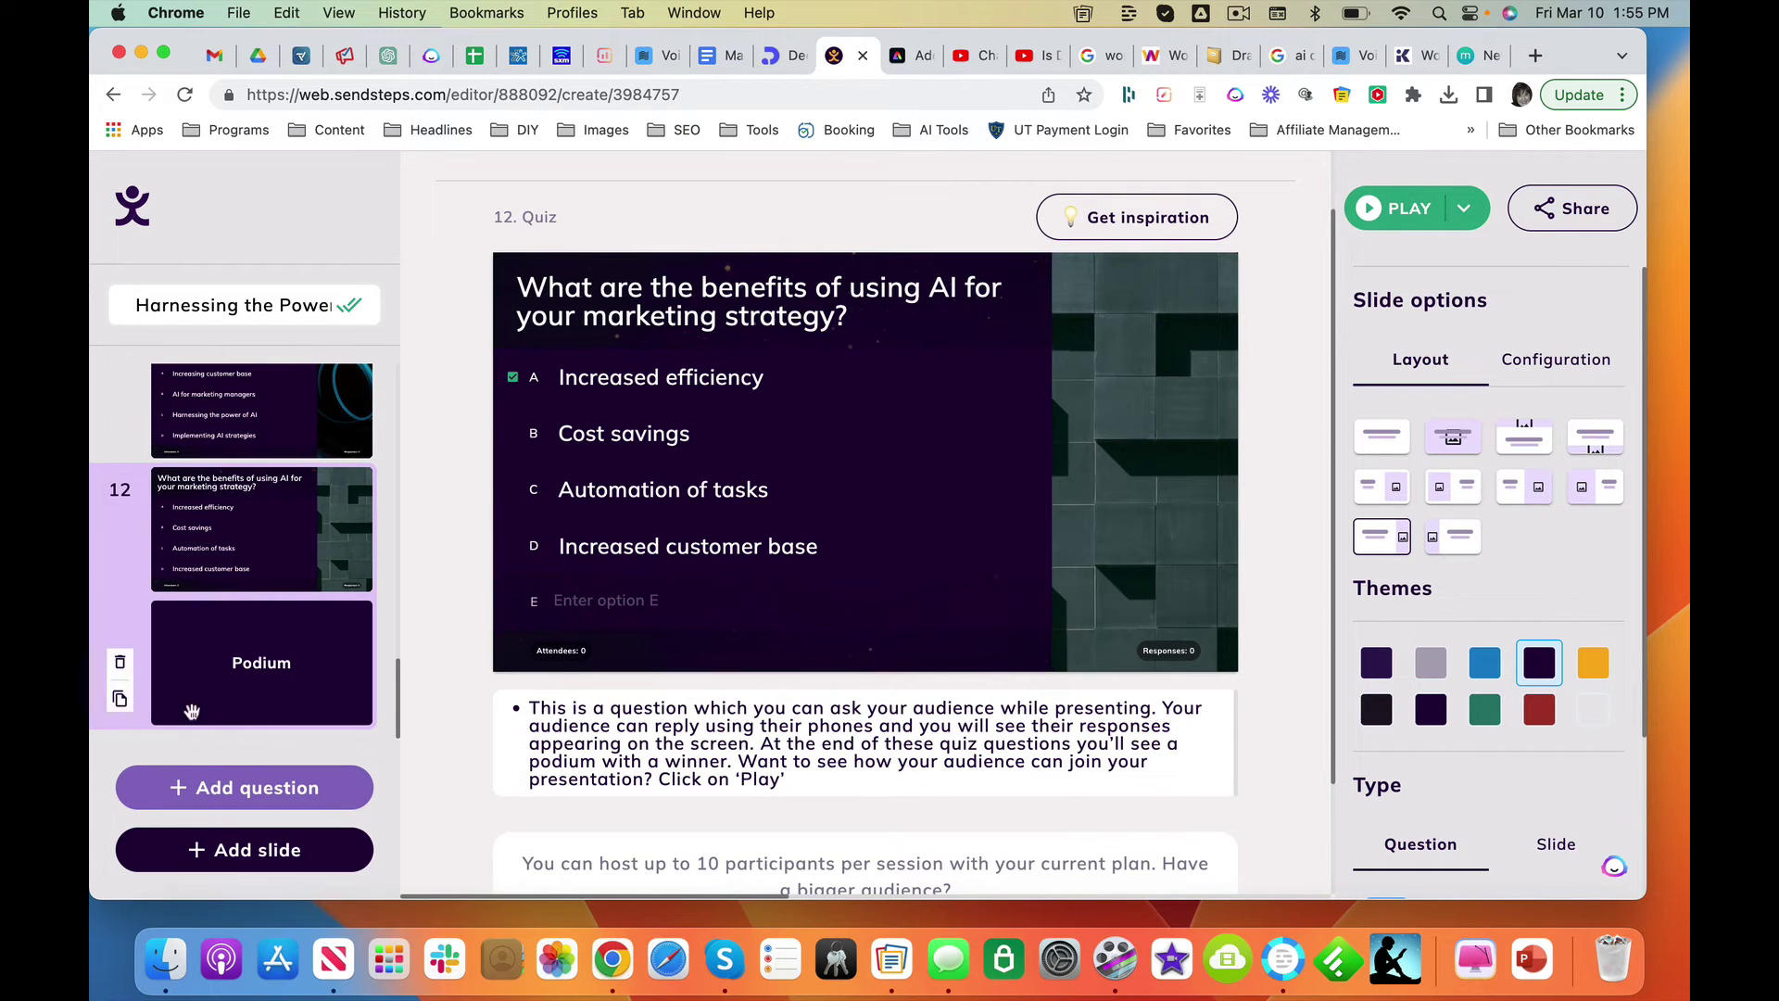
pyautogui.scroll(1, 1106, 416)
pyautogui.scroll(2, 1106, 416)
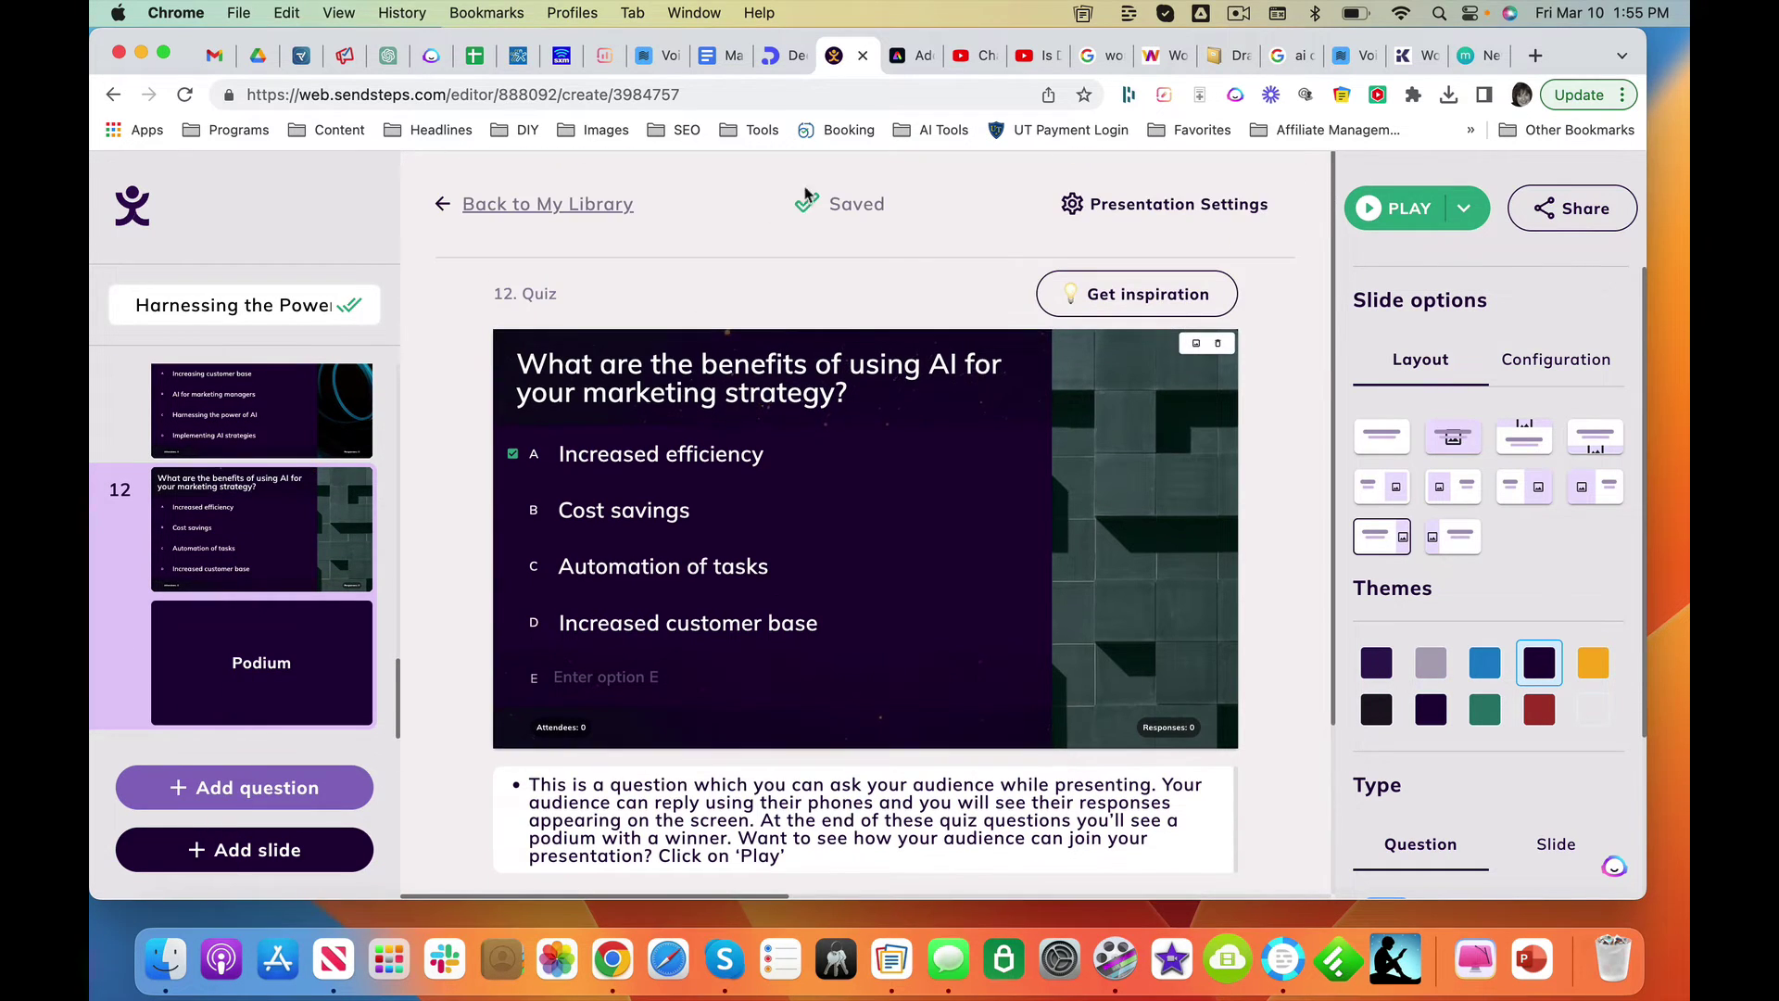
# Step: Try the red theme, dismiss the premium notice, and apply a text-only layout to slide 12
pyautogui.click(1537, 715)
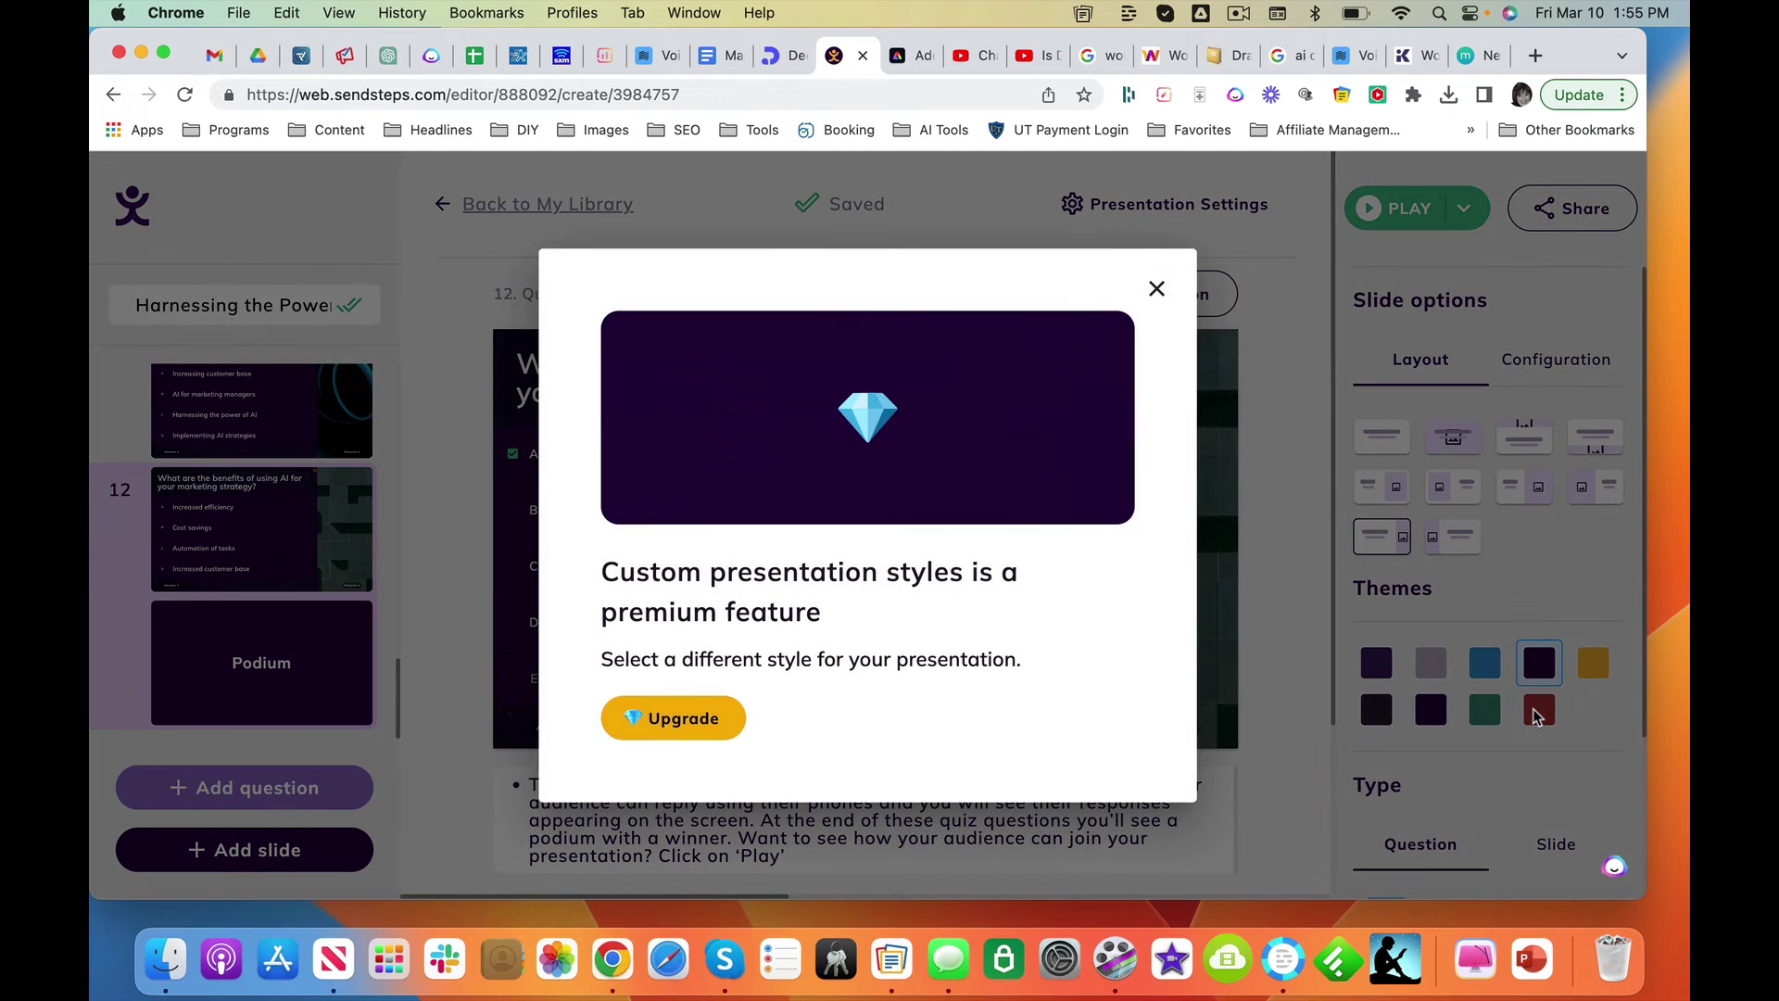
pyautogui.click(1156, 291)
pyautogui.click(1376, 443)
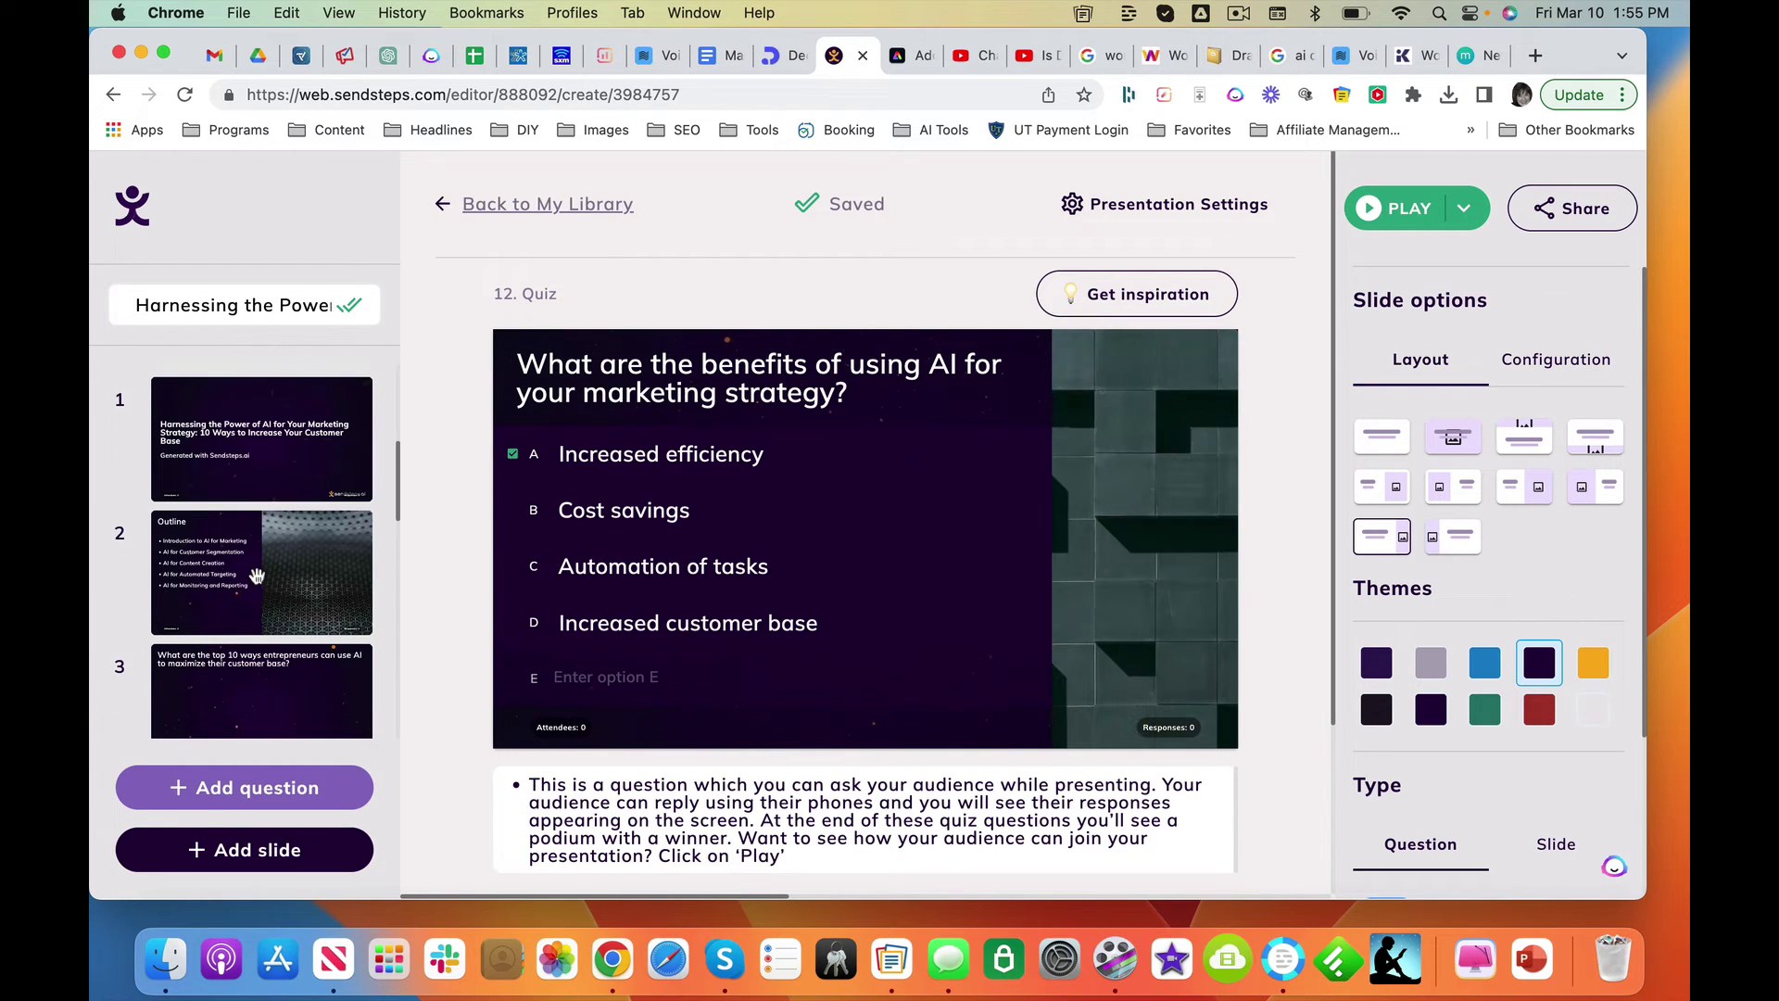
# Step: Give the title slide a layout with imagery across the top
pyautogui.click(260, 438)
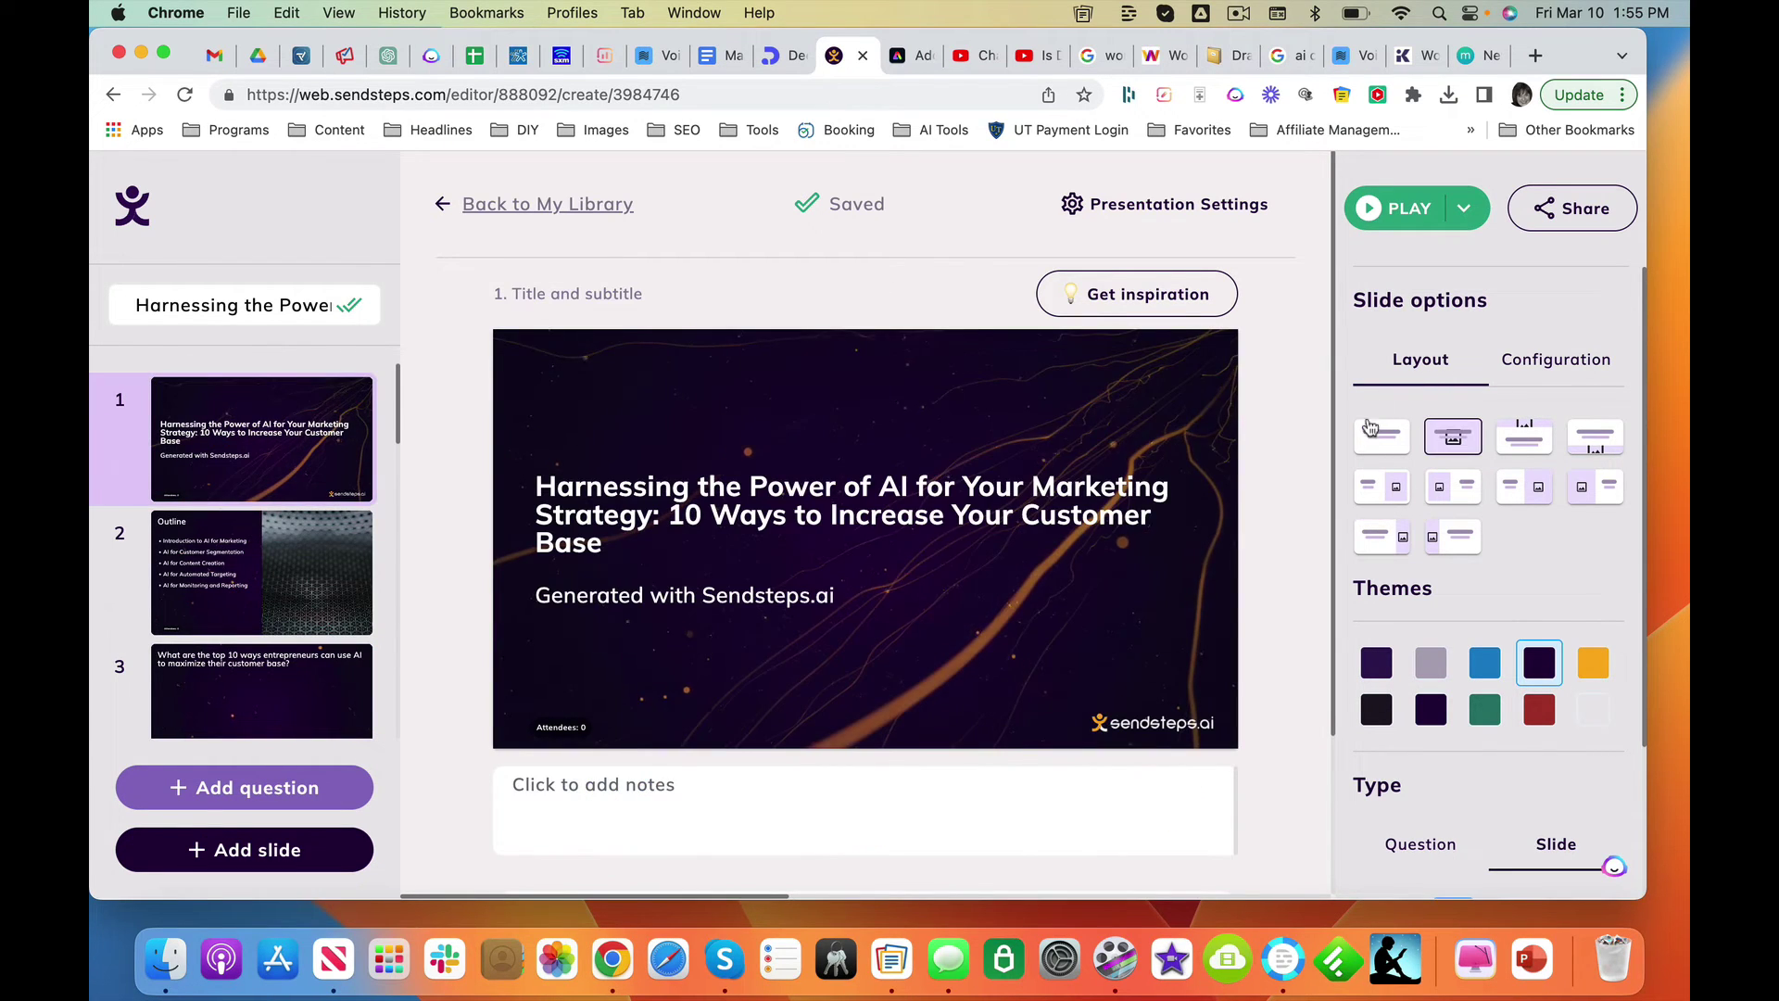
pyautogui.click(1452, 436)
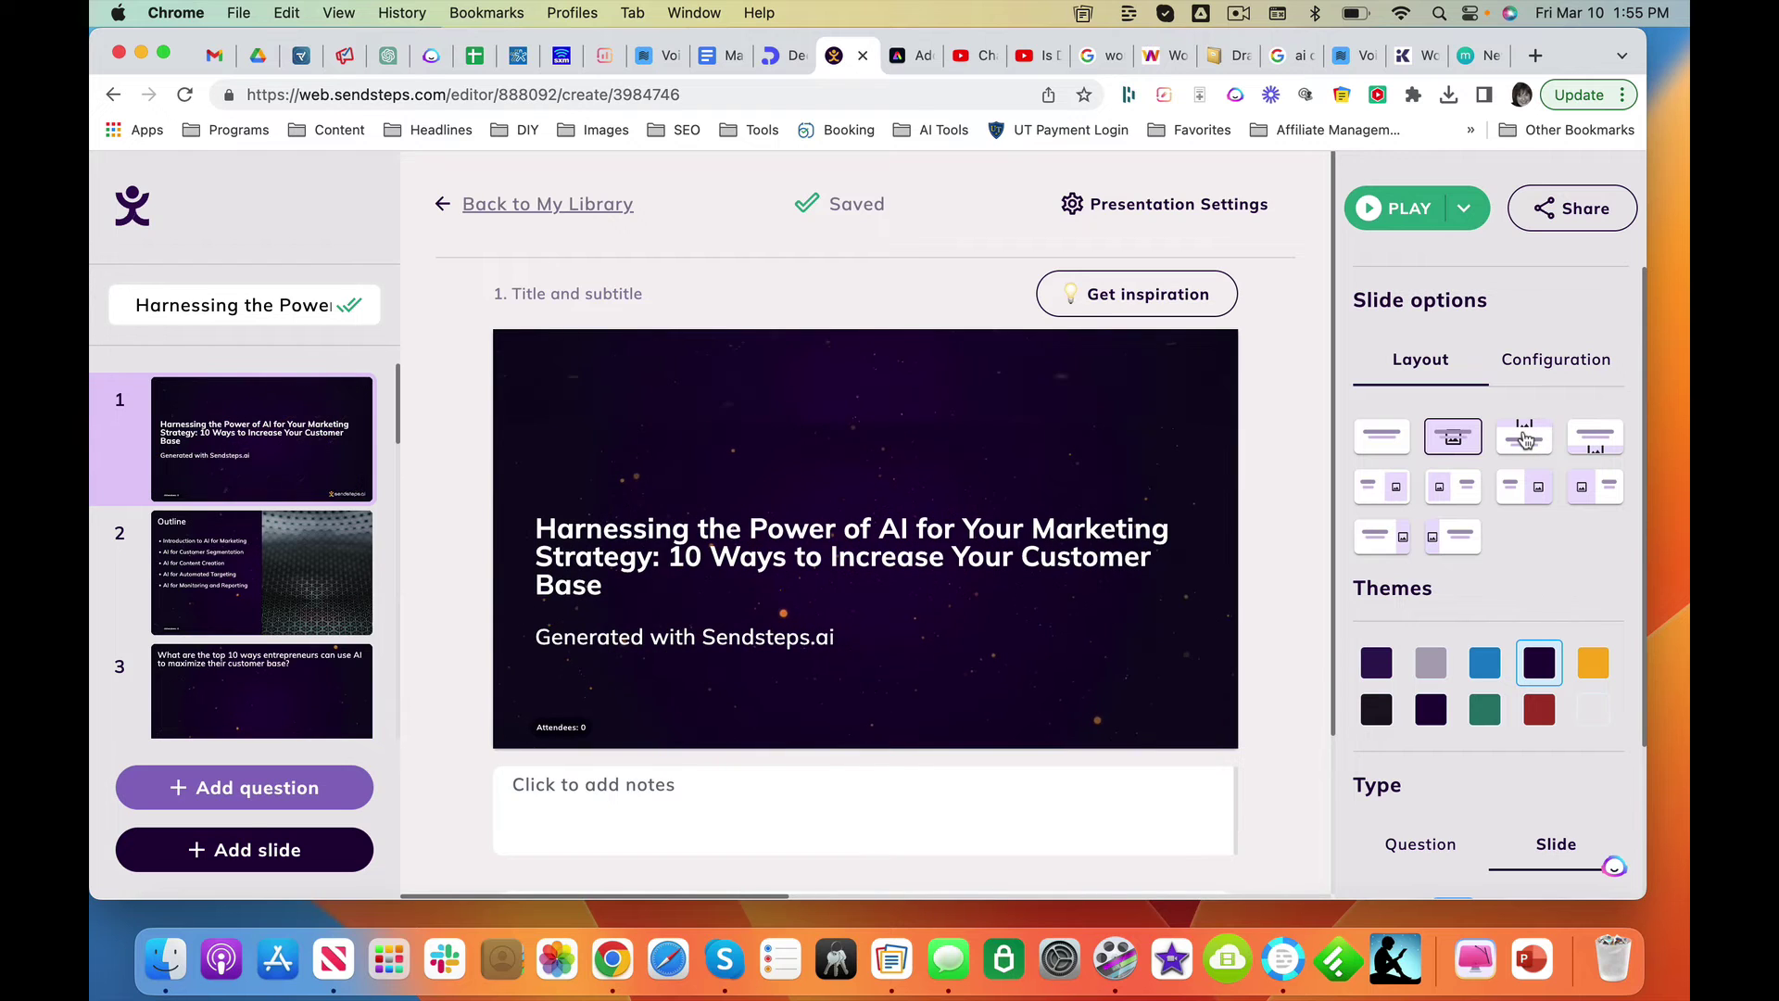
pyautogui.click(1525, 439)
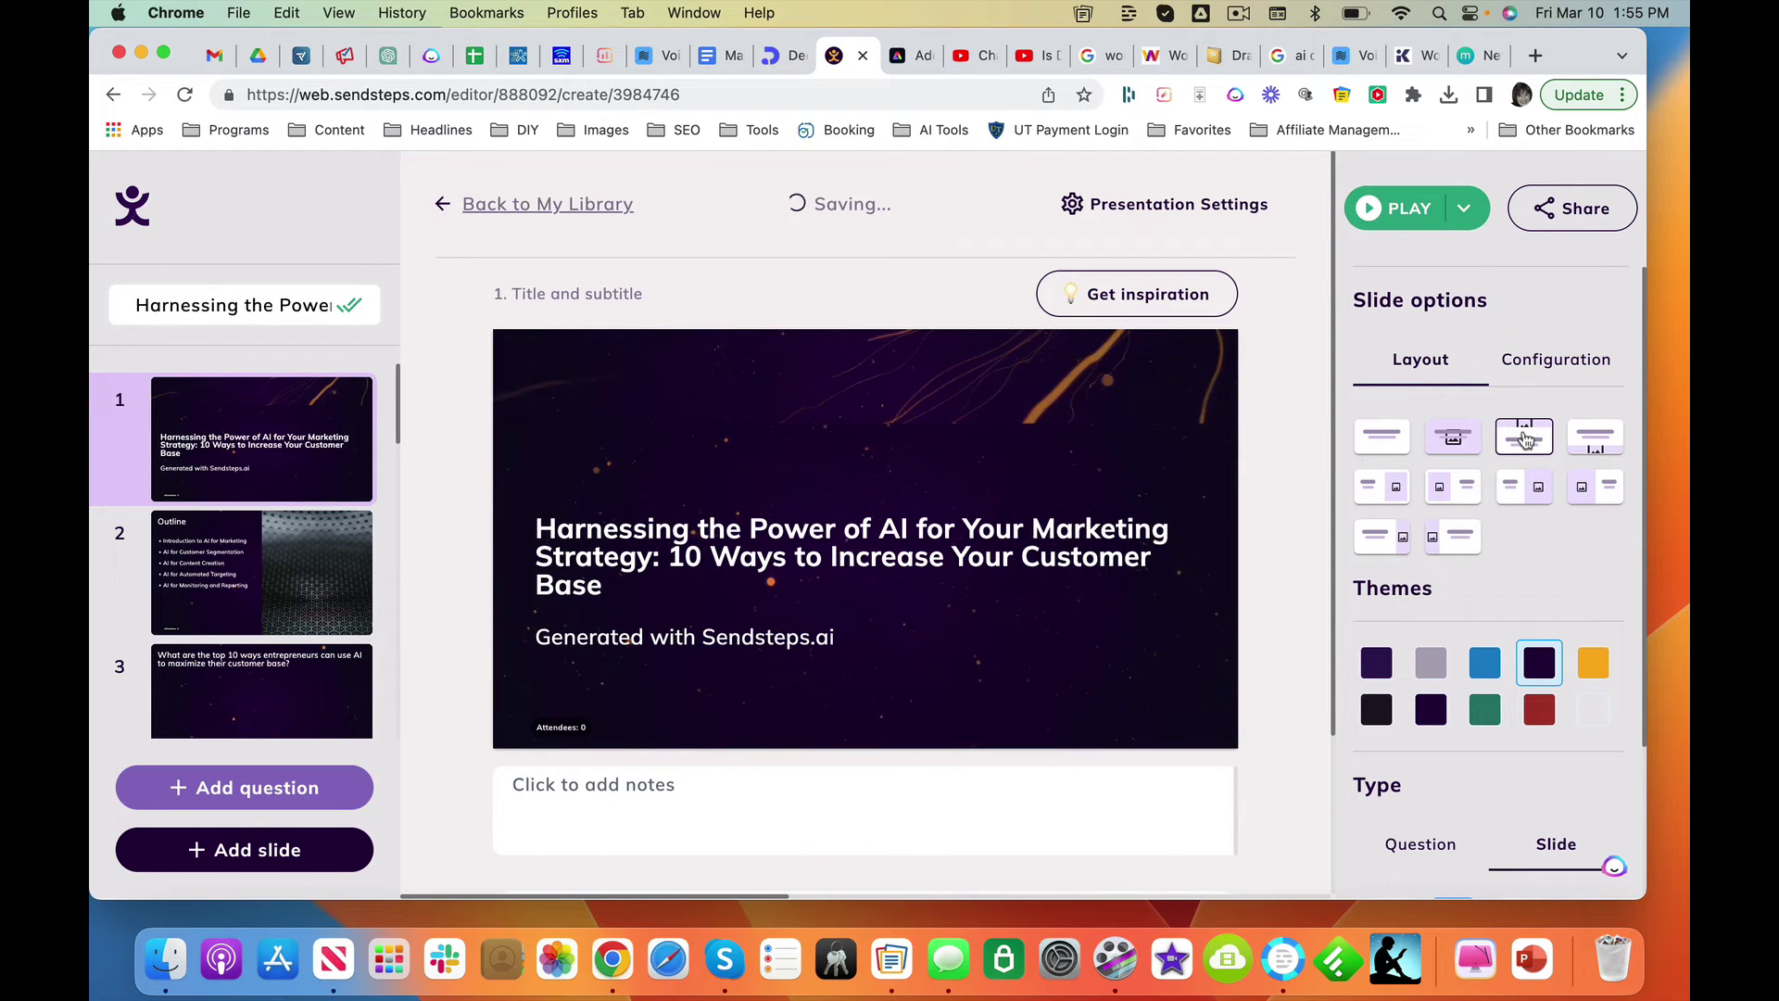
# Step: Try Outline slide layouts, settling on text left with the image right, and view configuration settings
pyautogui.click(326, 520)
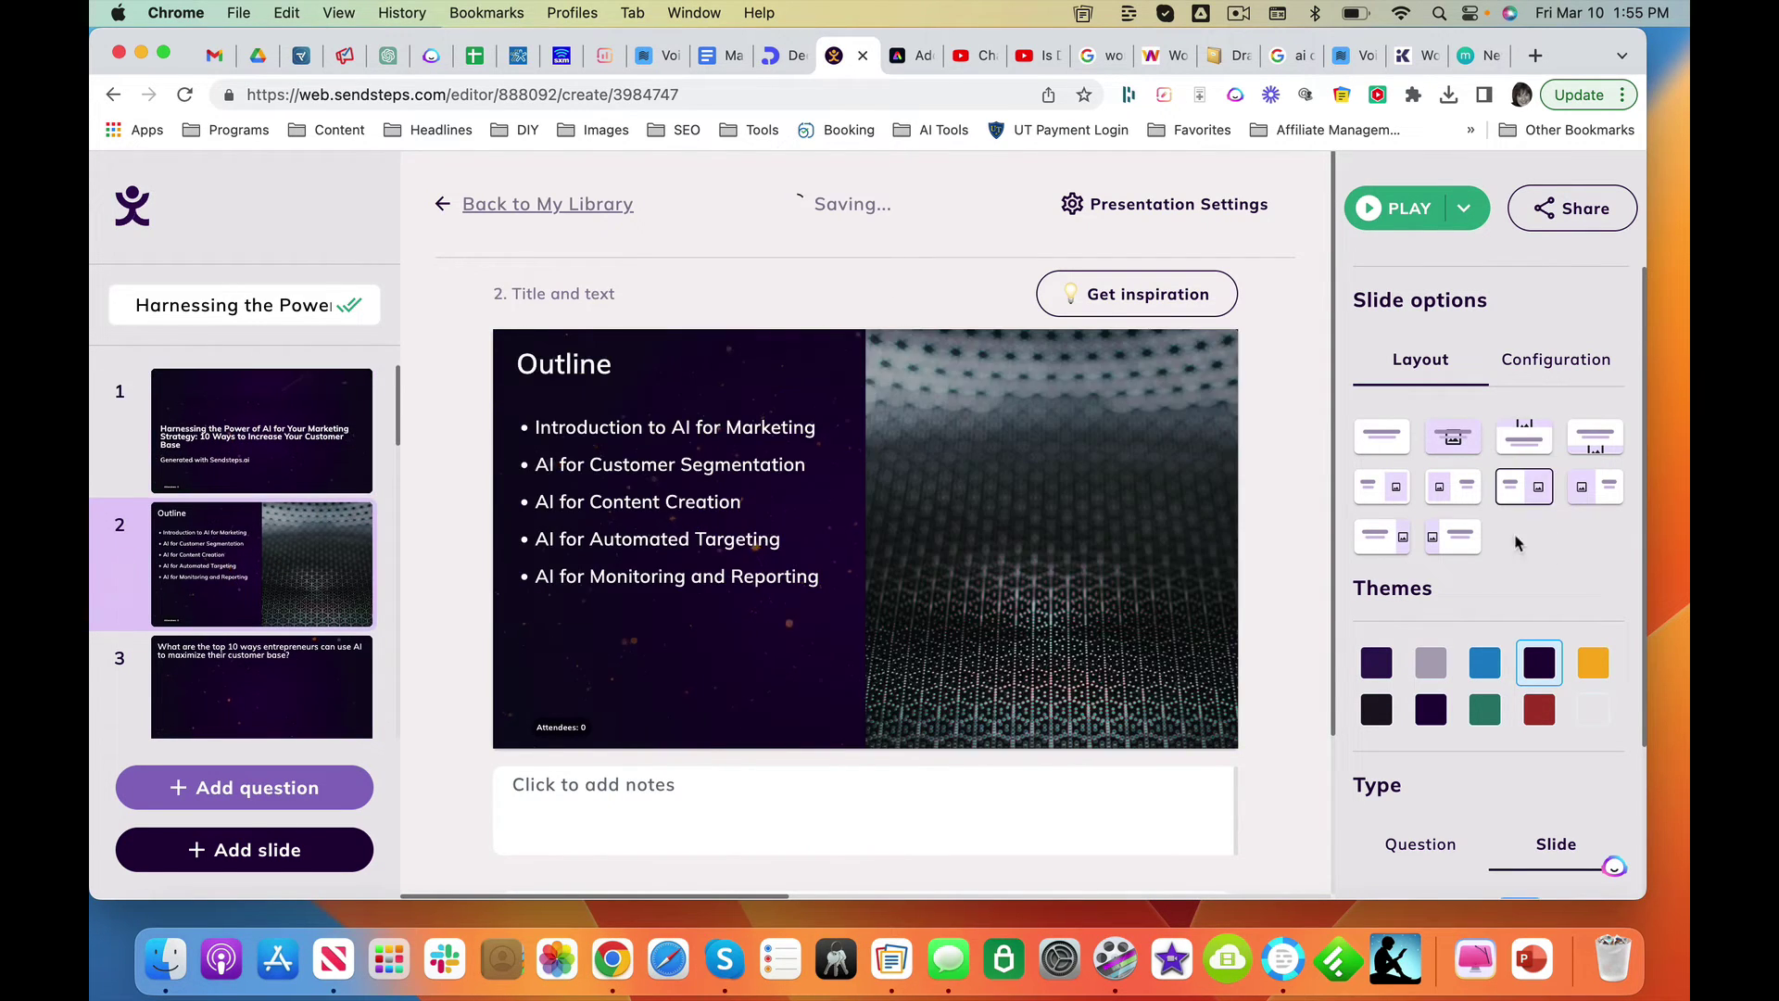
pyautogui.click(1456, 488)
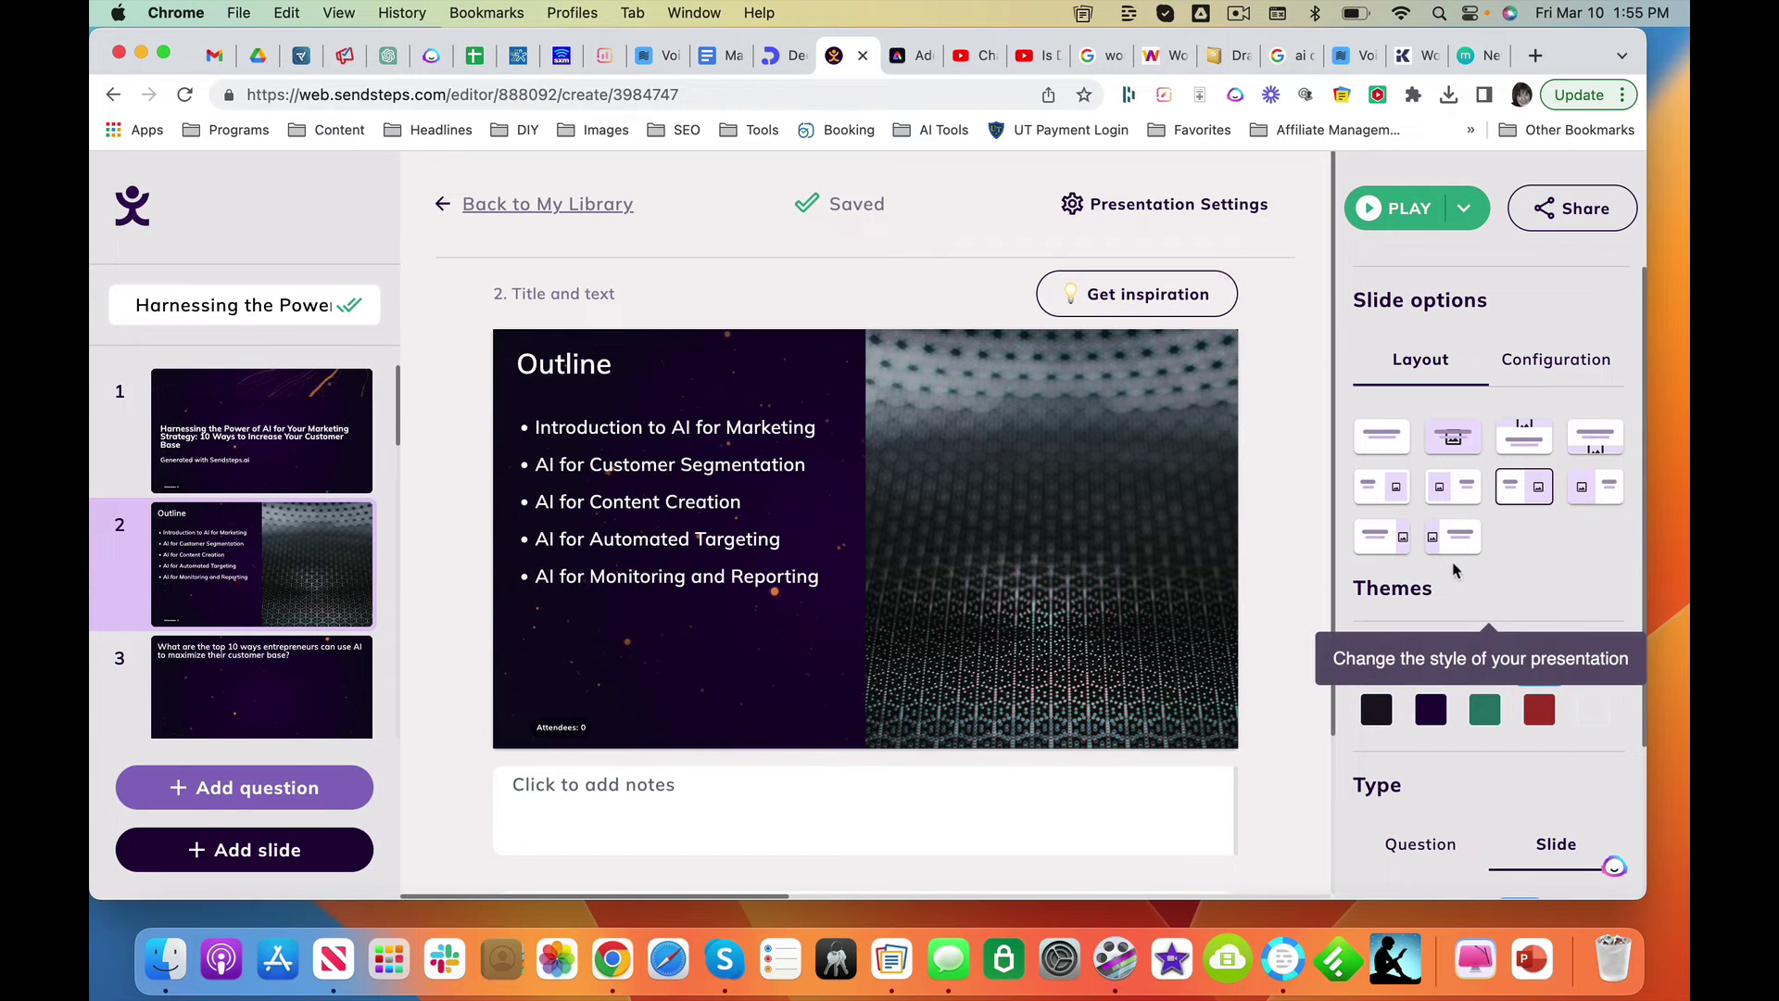
pyautogui.click(1373, 539)
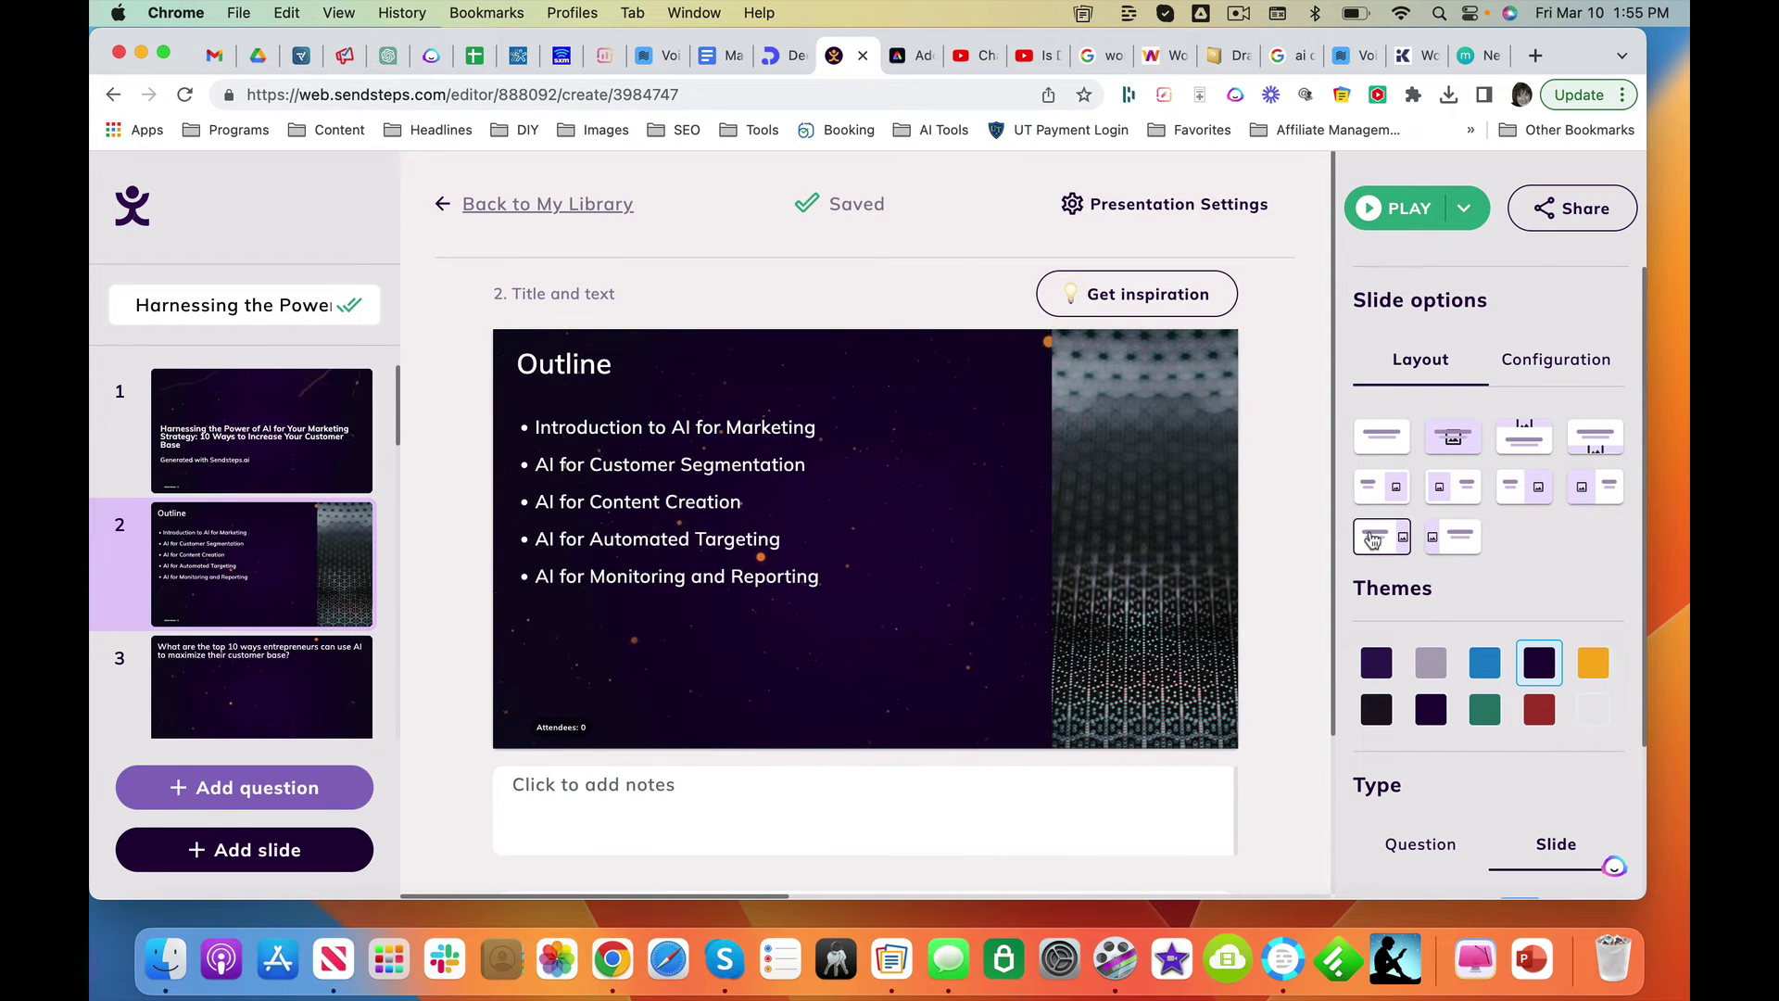
pyautogui.click(1433, 539)
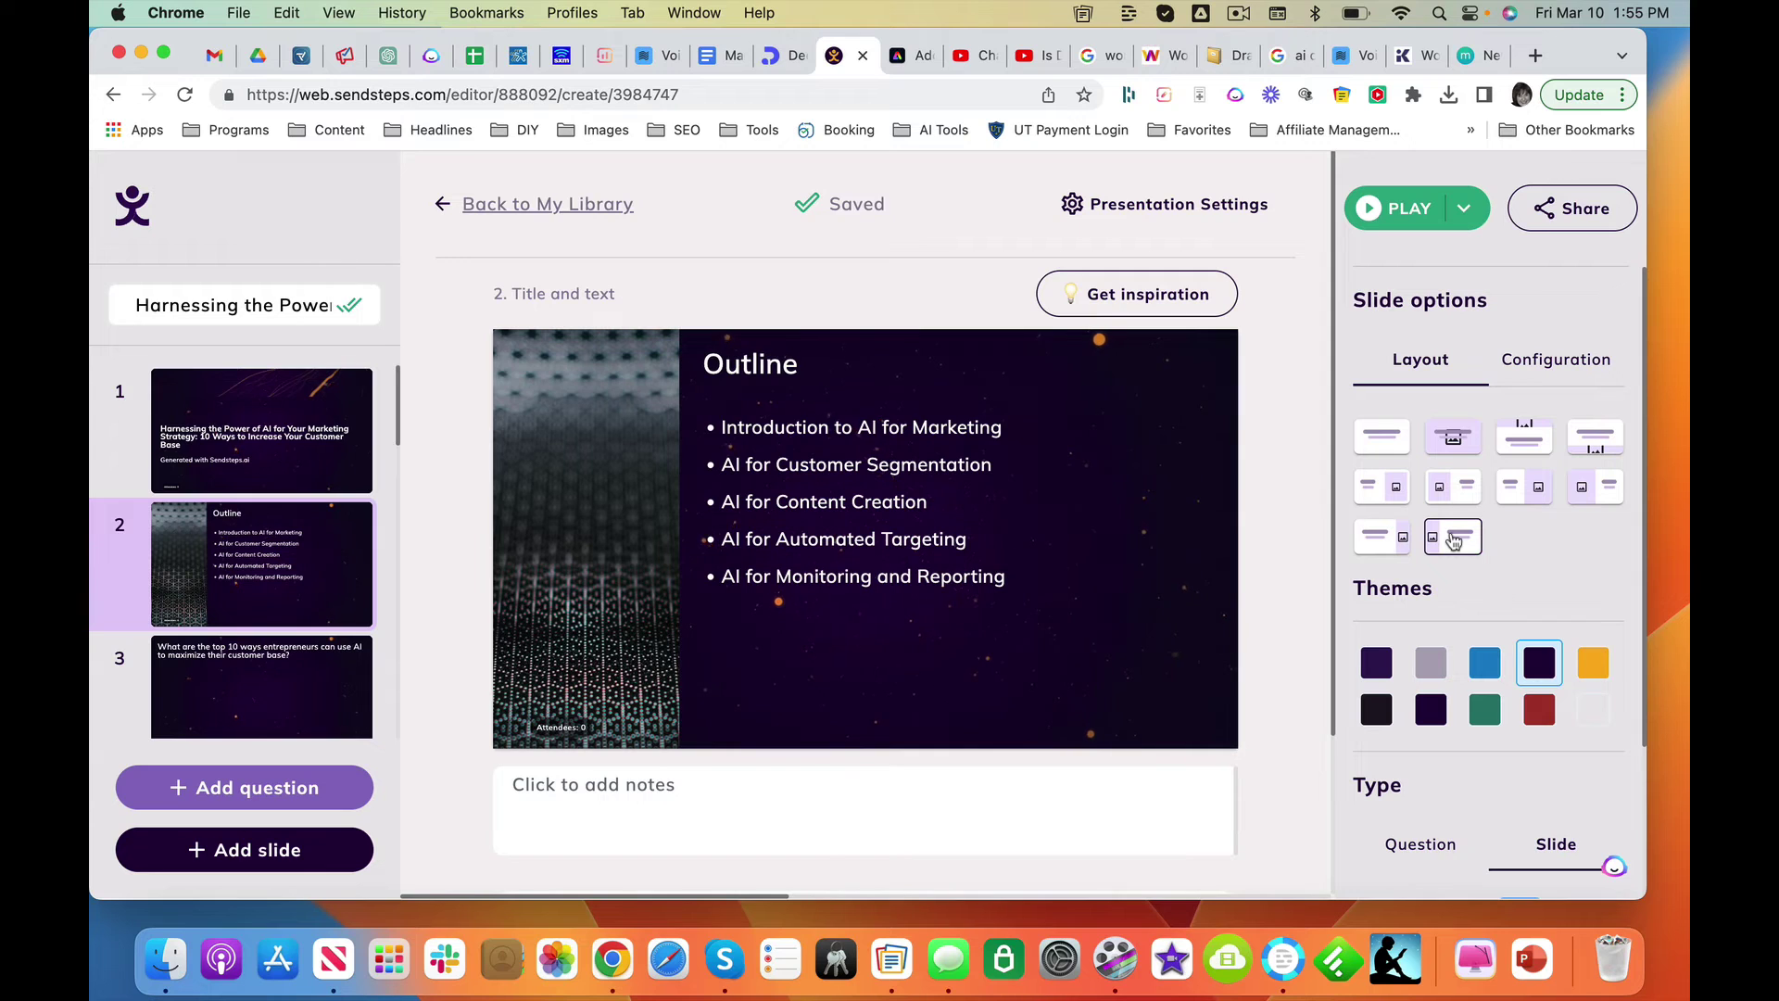
pyautogui.click(1534, 482)
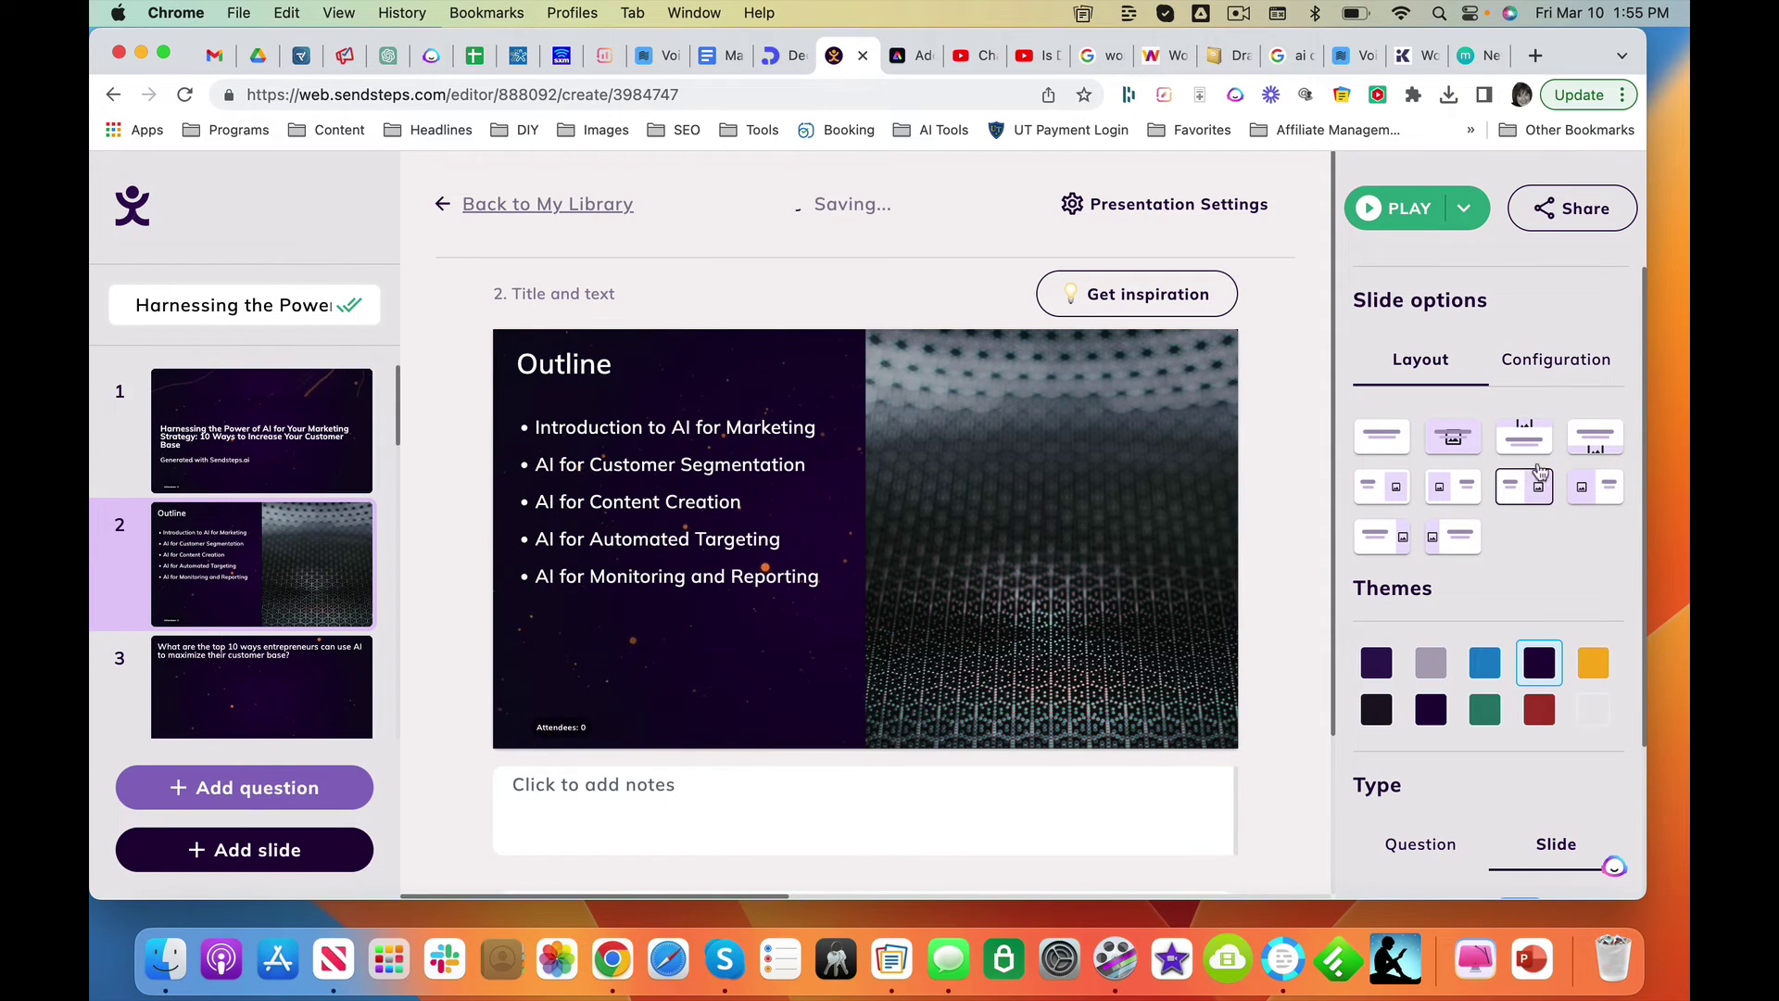
pyautogui.click(1559, 376)
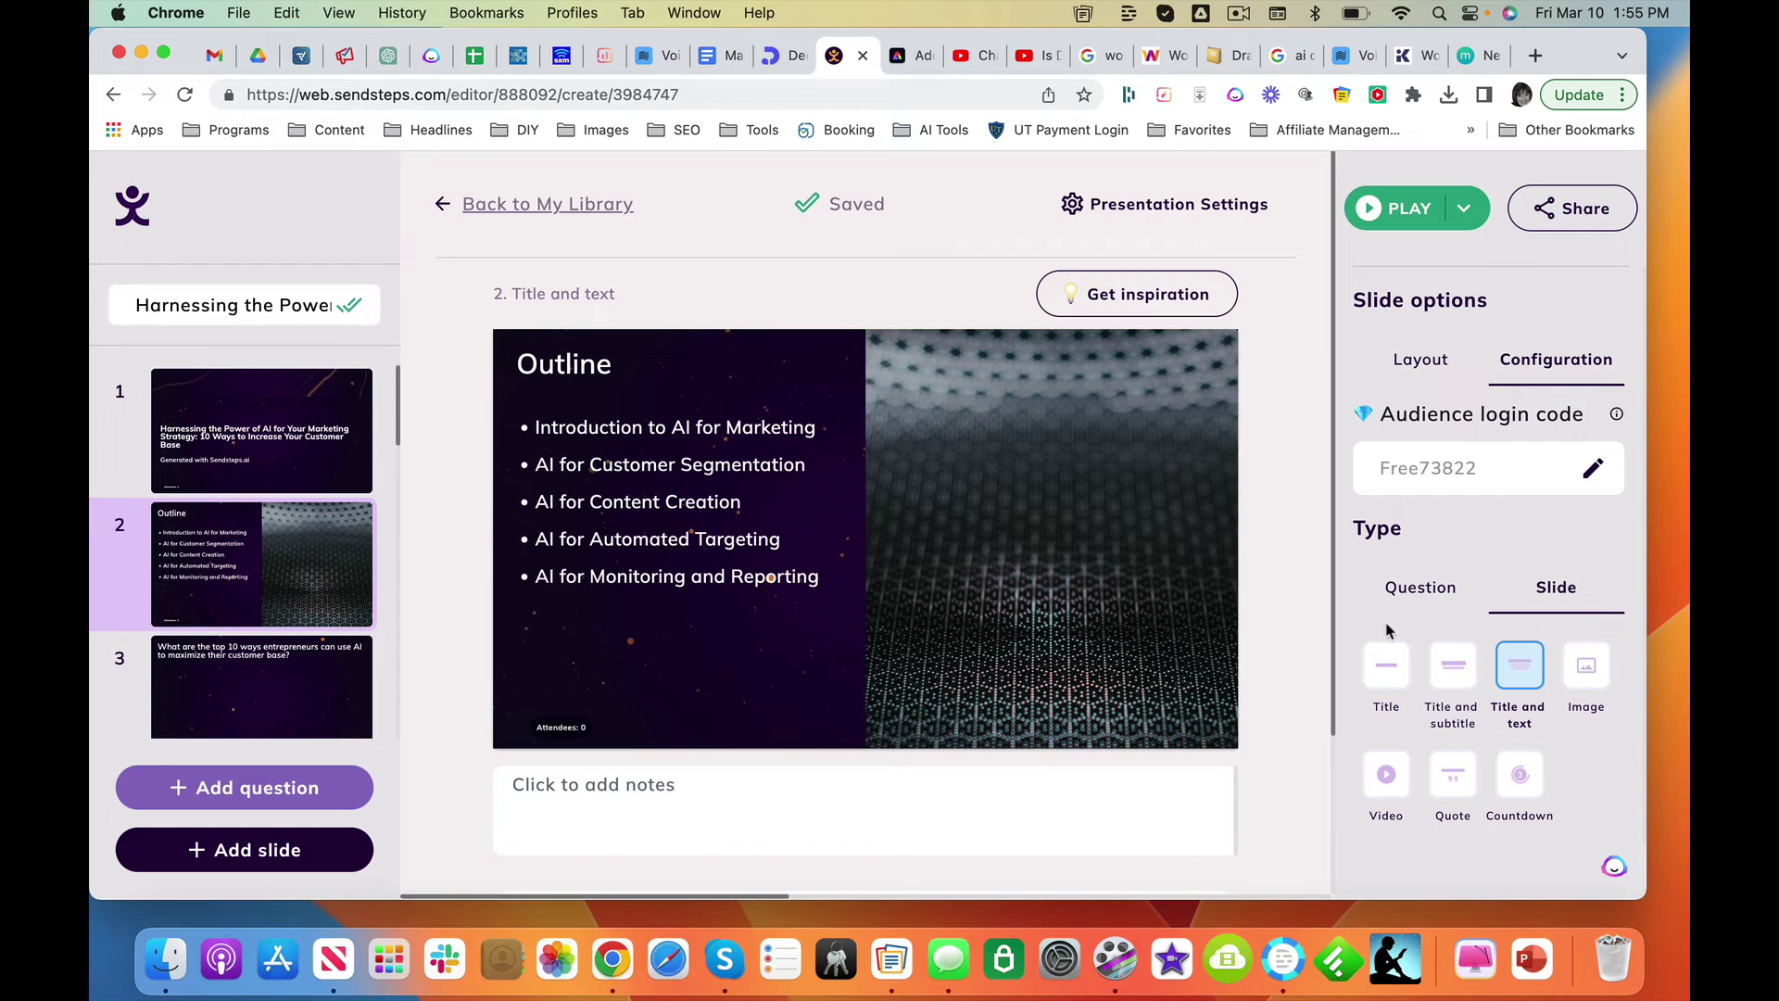
pyautogui.scroll(1, 250, 575)
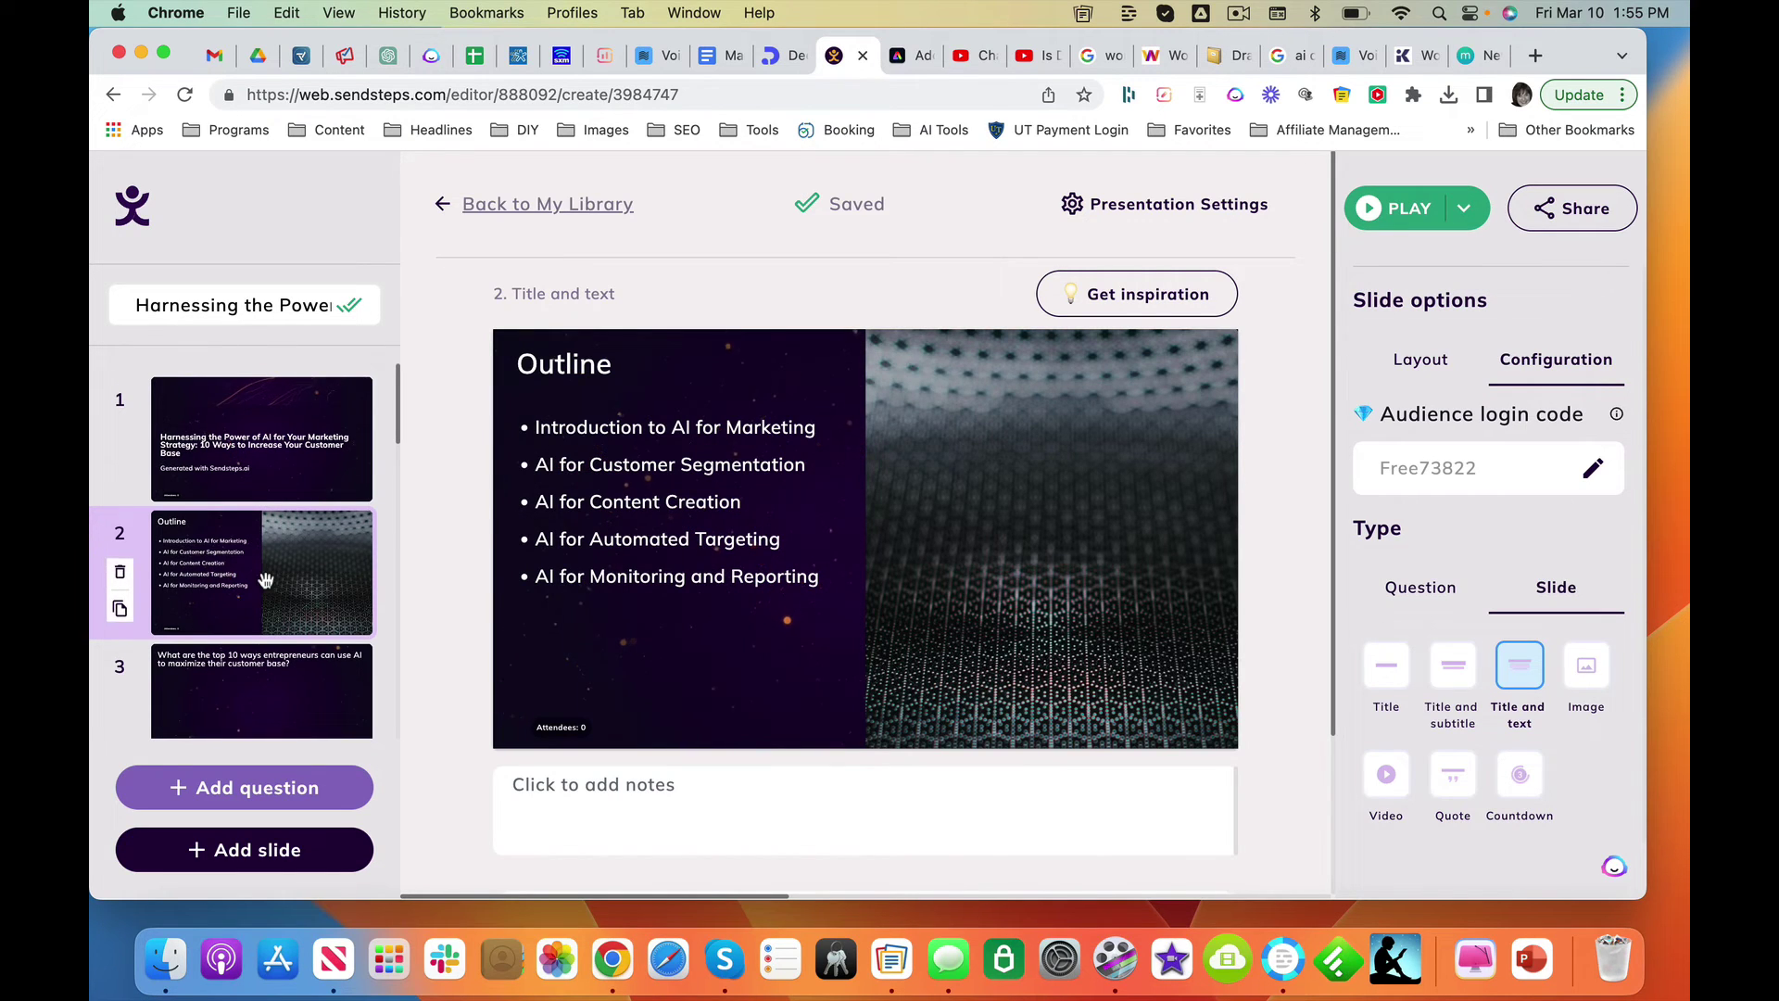
# Step: Return to My Library and scroll through the presentations
pyautogui.click(485, 206)
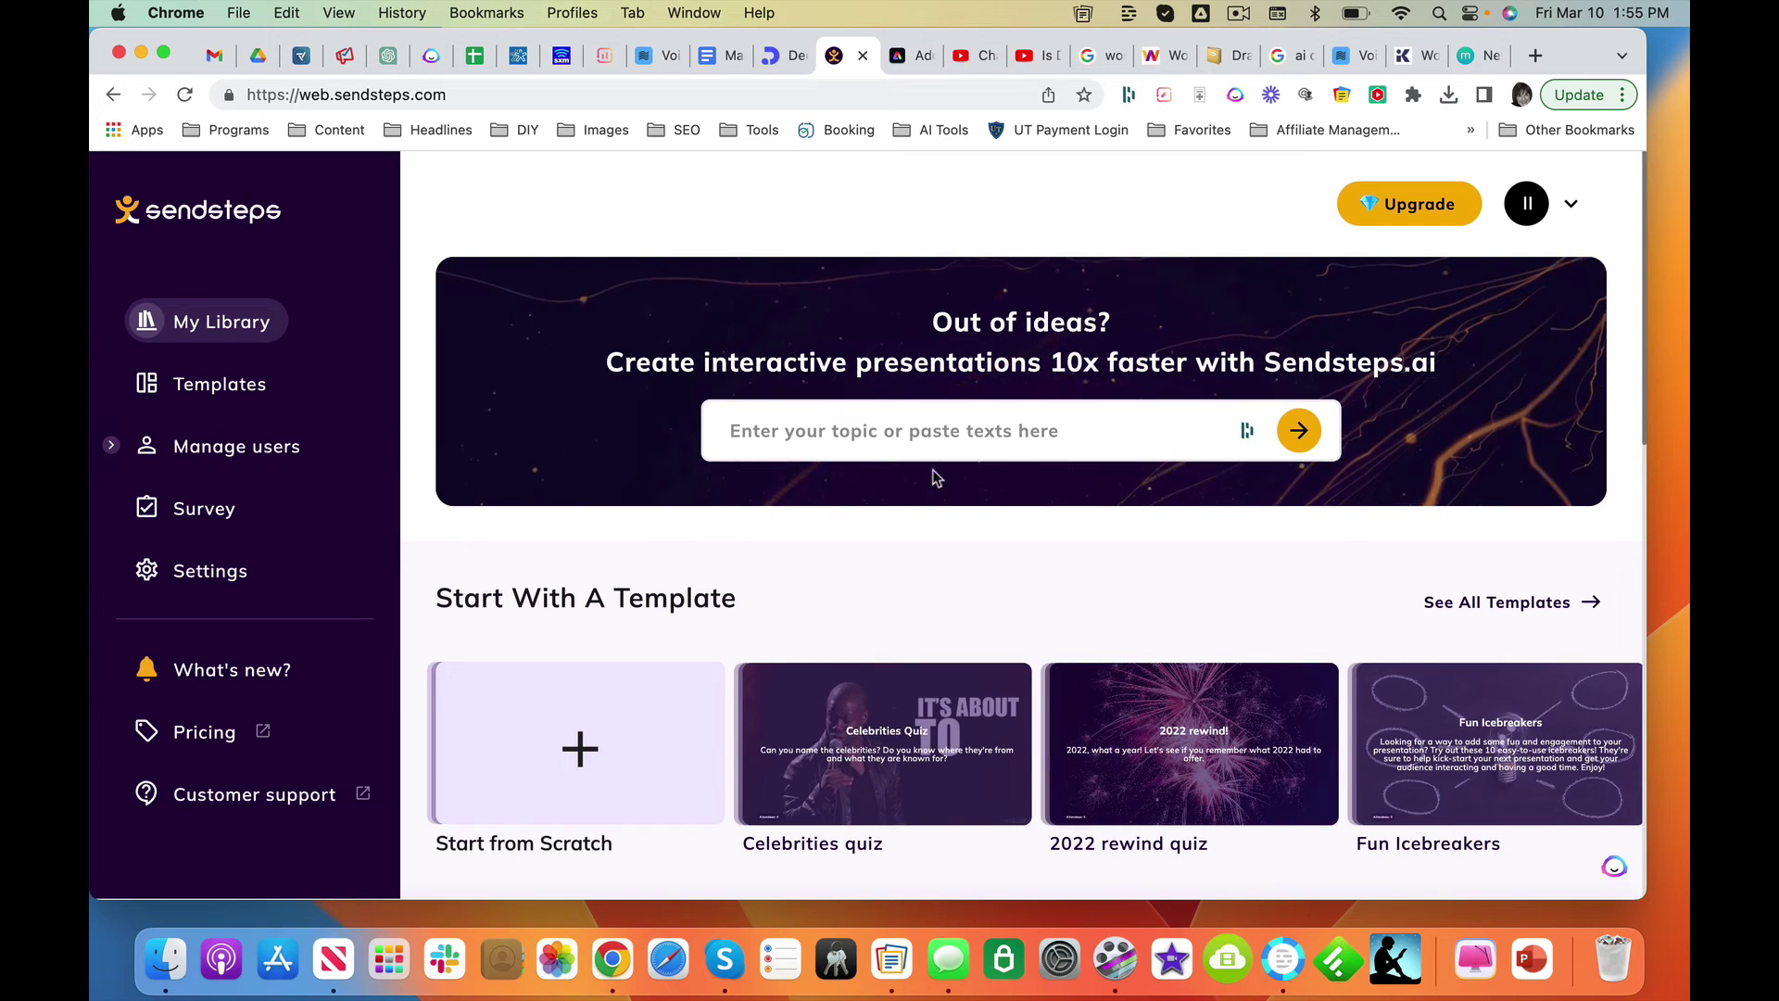
pyautogui.scroll(-3, 934, 477)
pyautogui.scroll(-2, 935, 477)
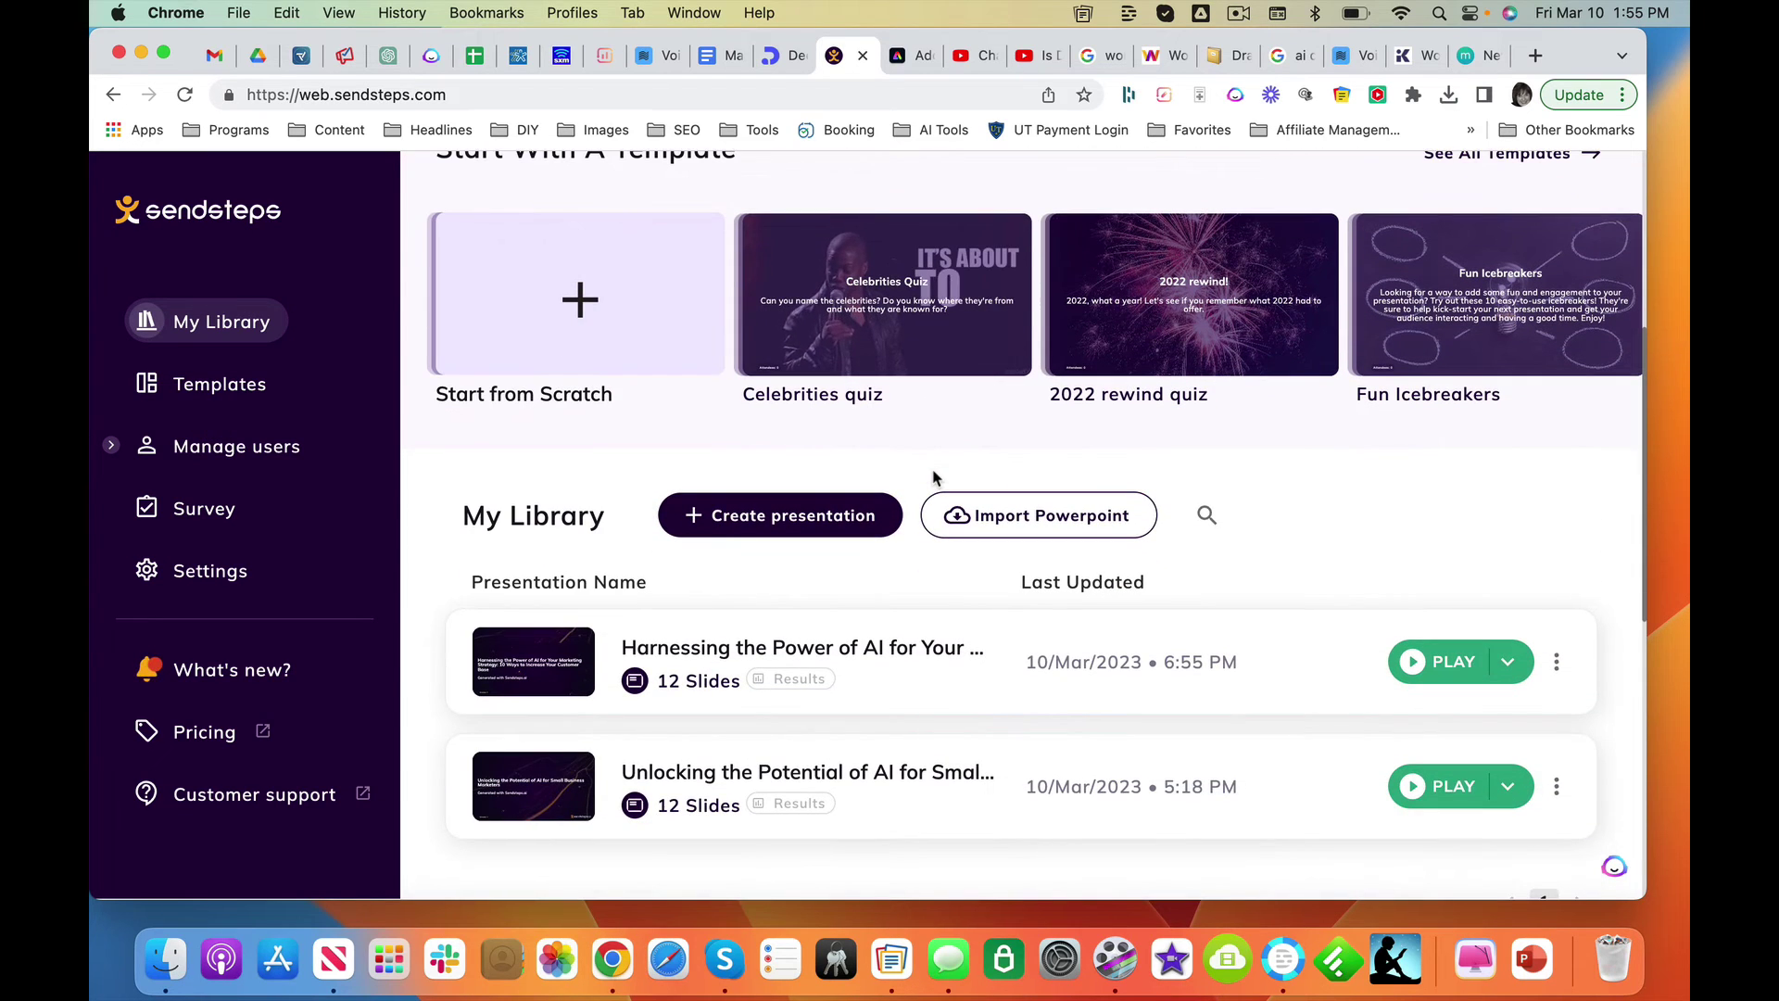
pyautogui.scroll(1, 936, 477)
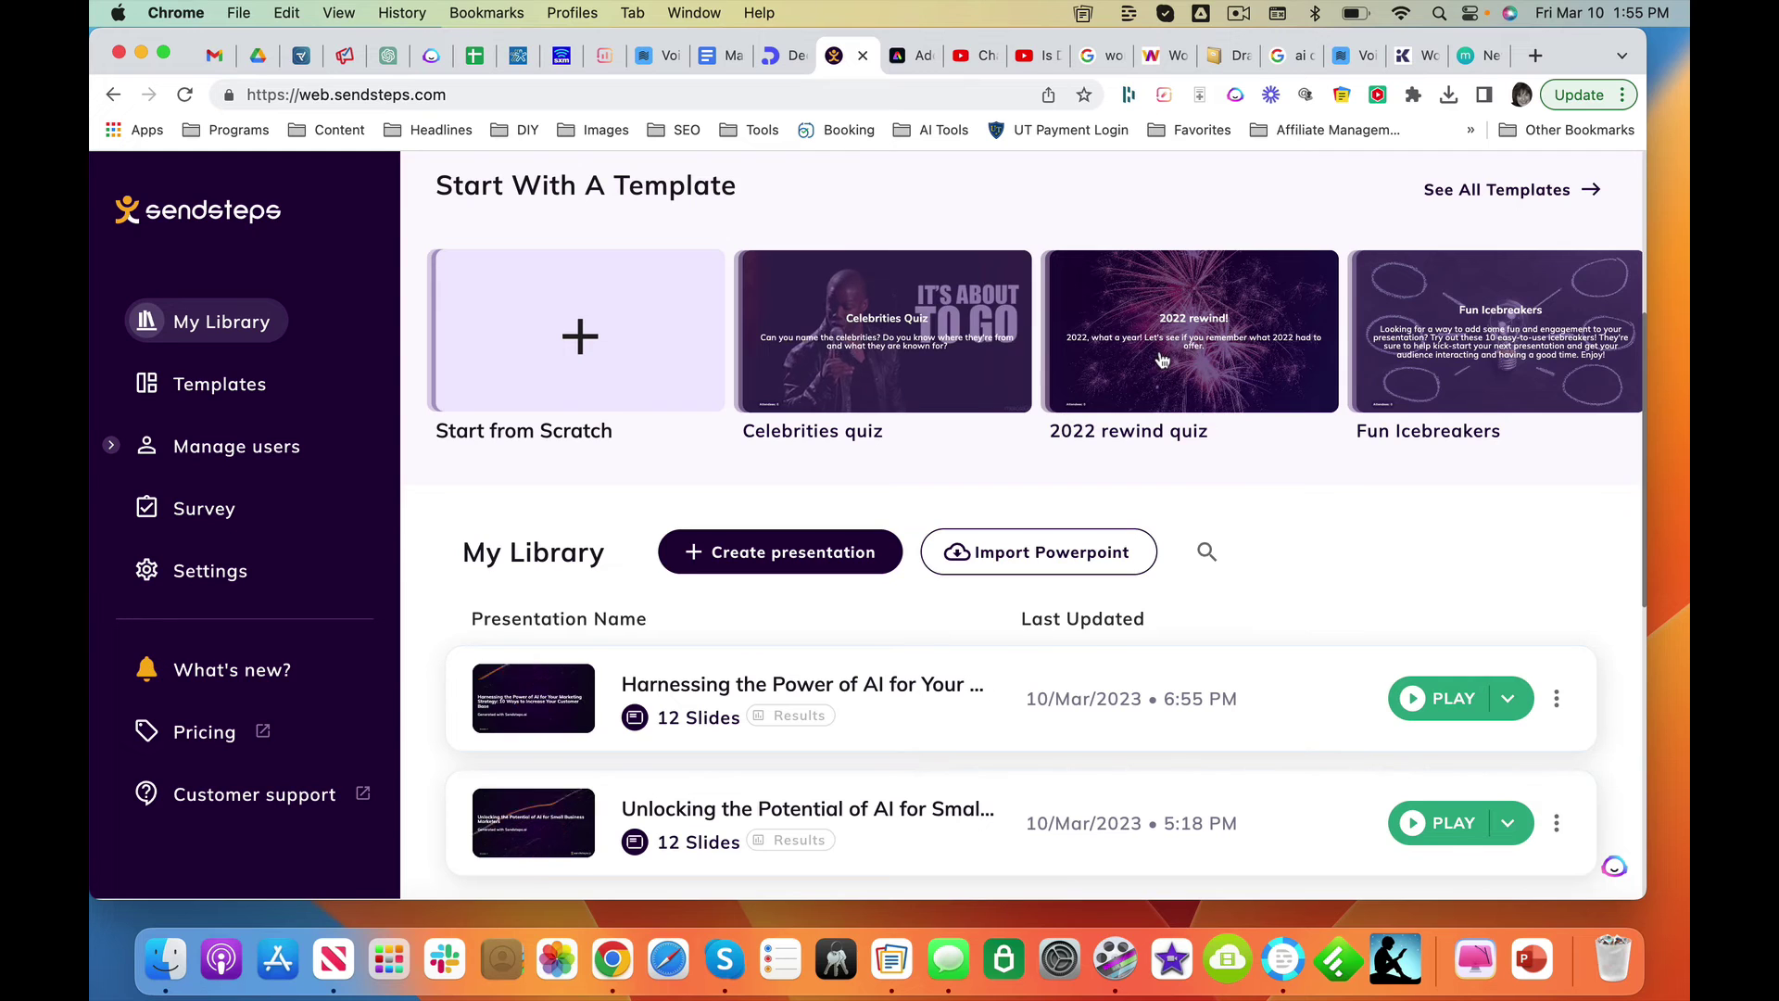
# Step: Browse the Templates gallery's categories and template grid
pyautogui.click(192, 385)
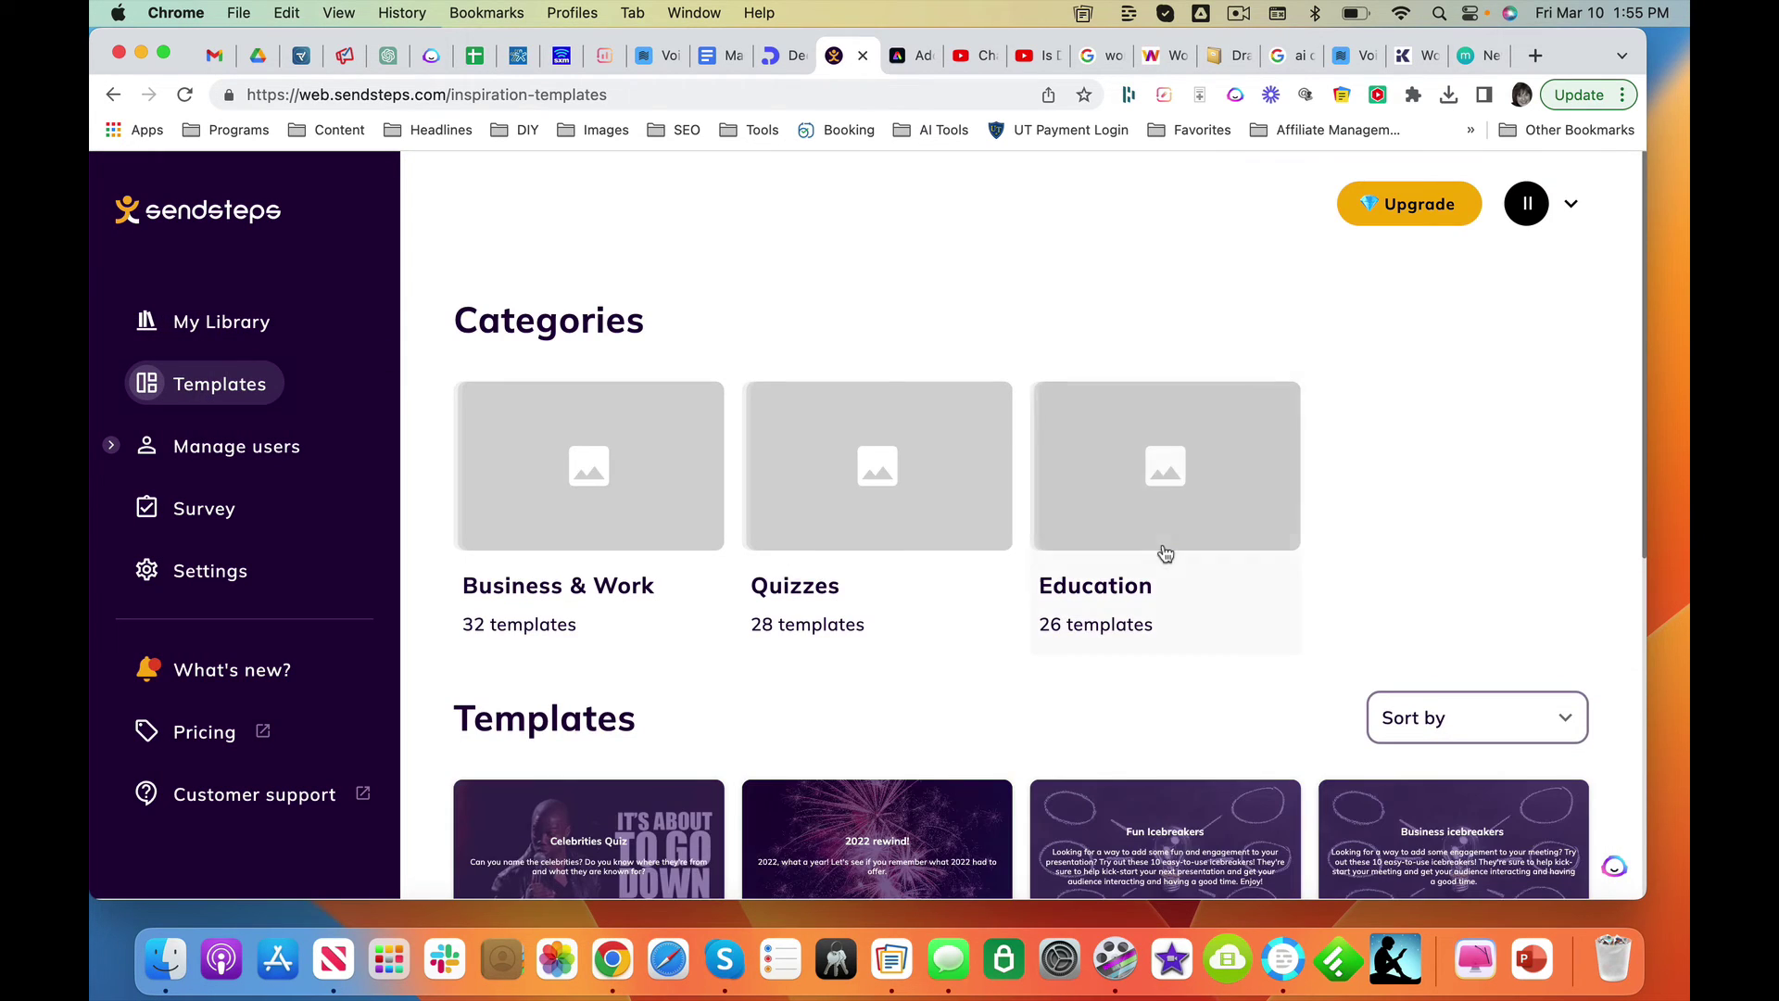
pyautogui.scroll(-5, 1152, 620)
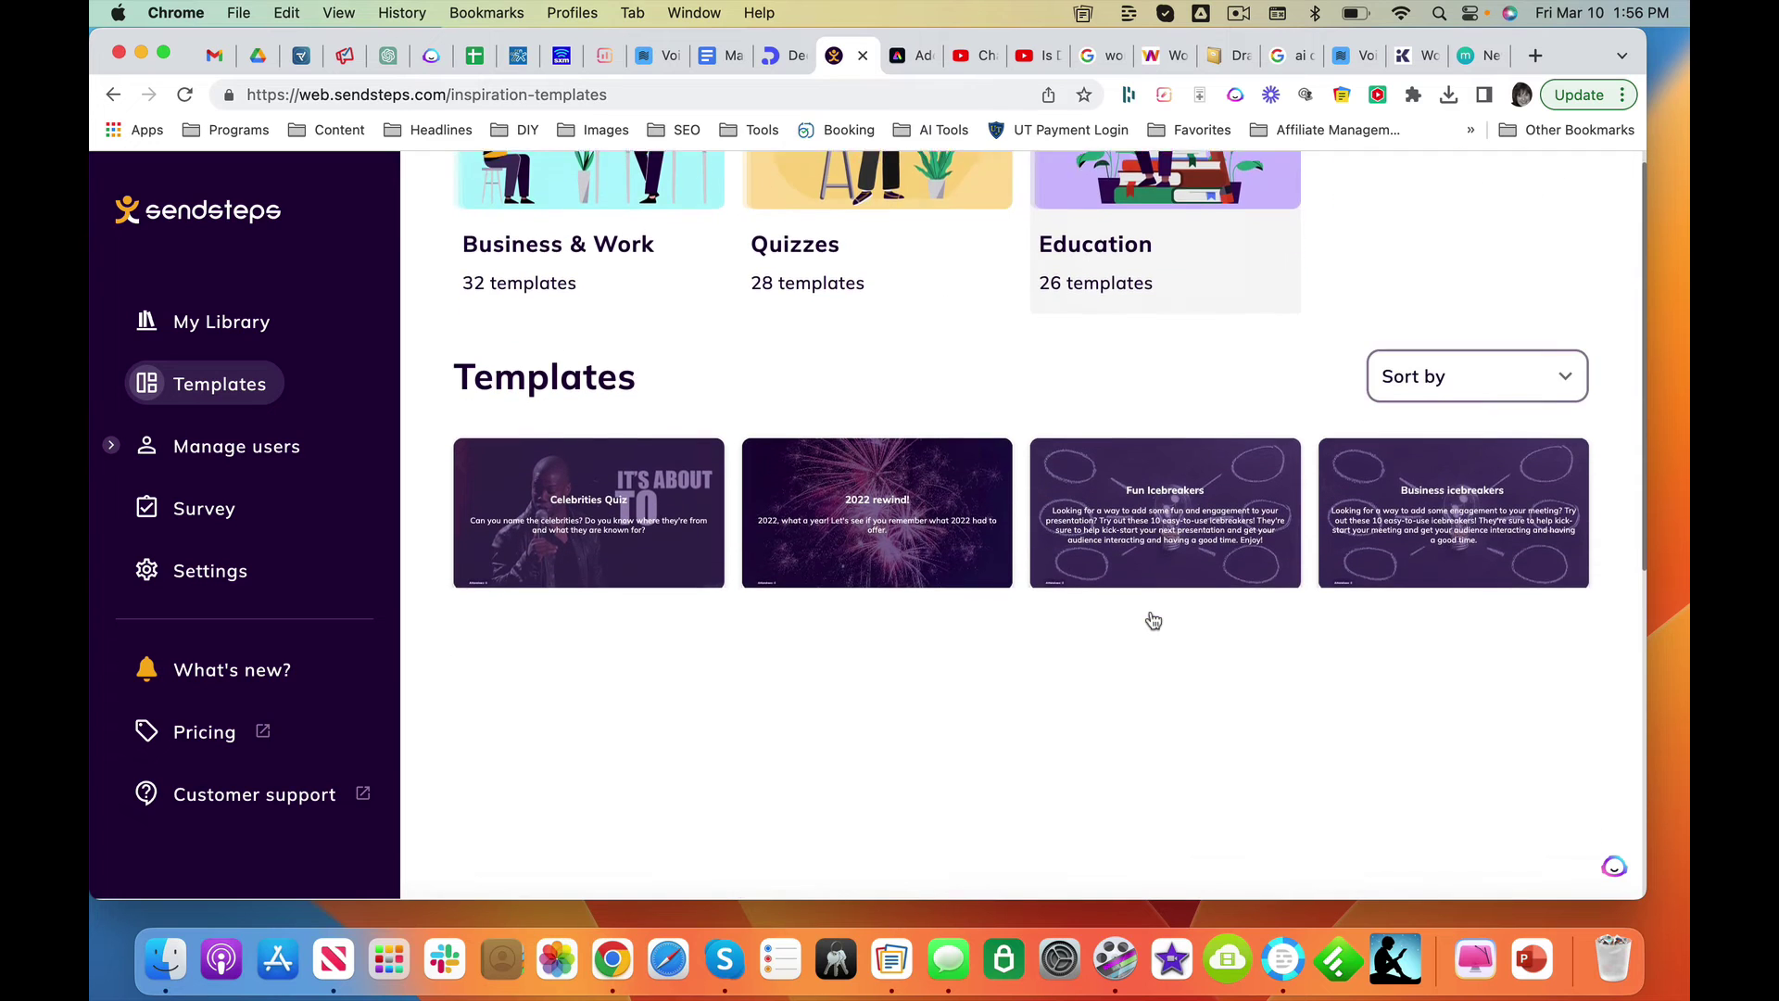
pyautogui.scroll(-2, 1152, 620)
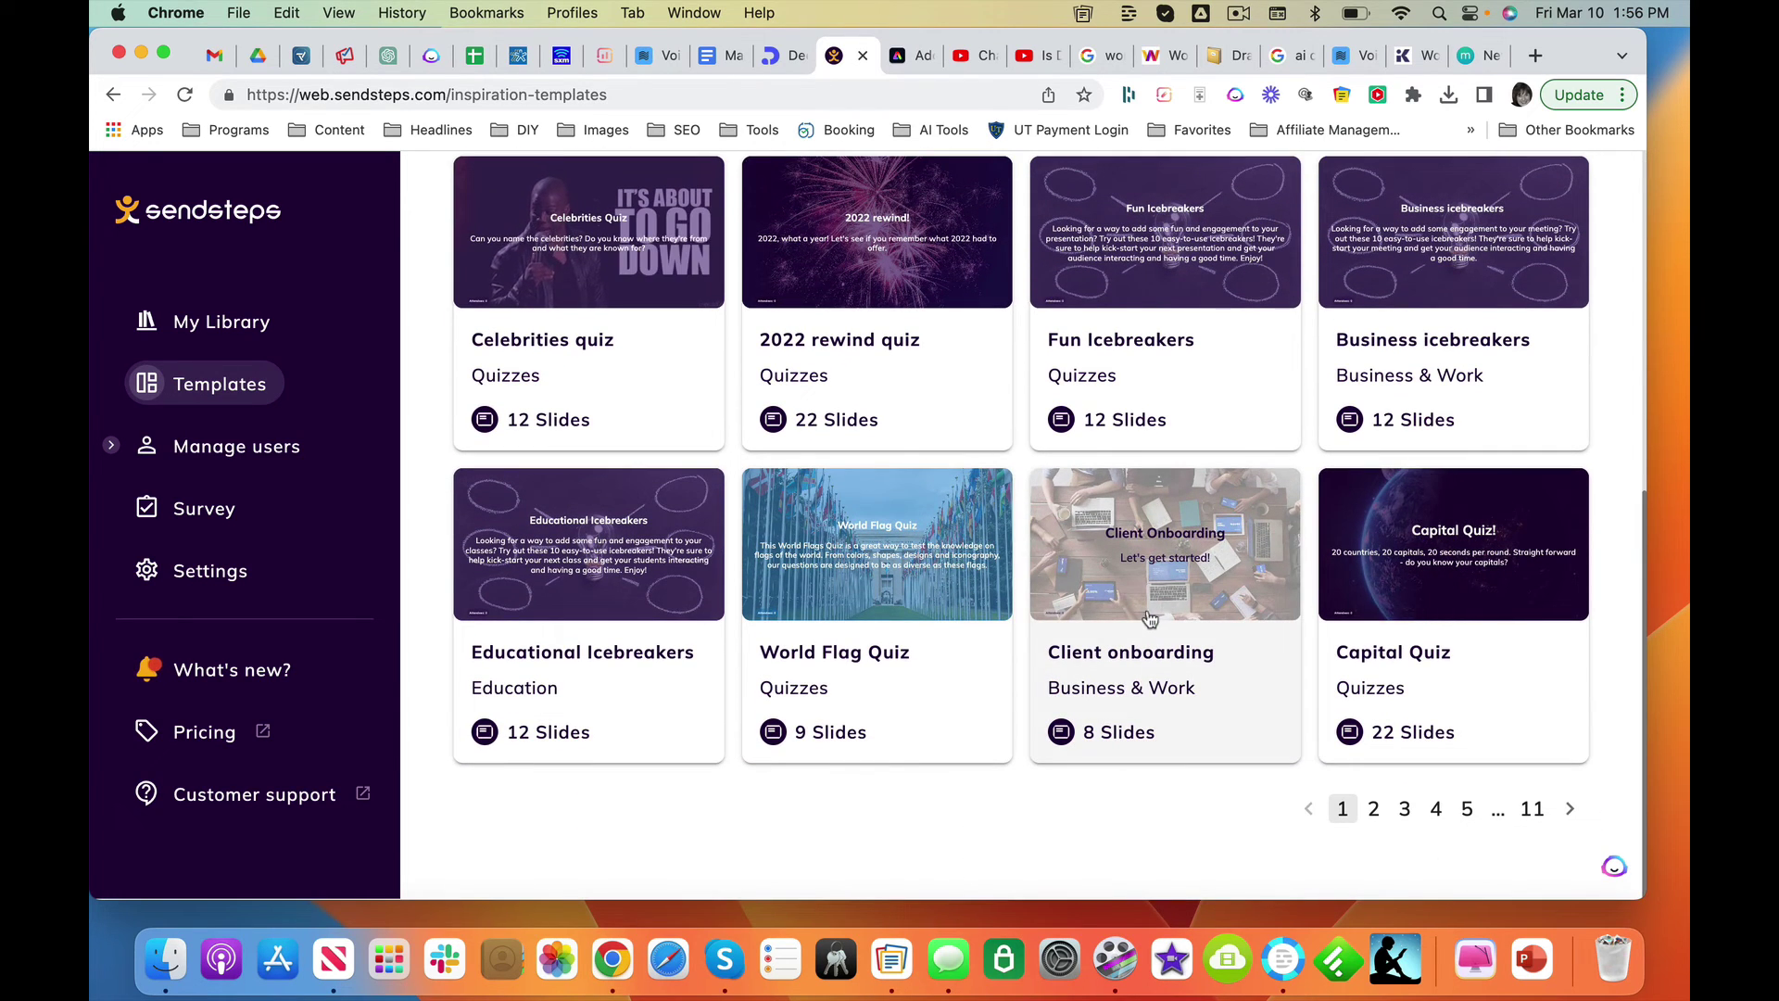
pyautogui.click(197, 731)
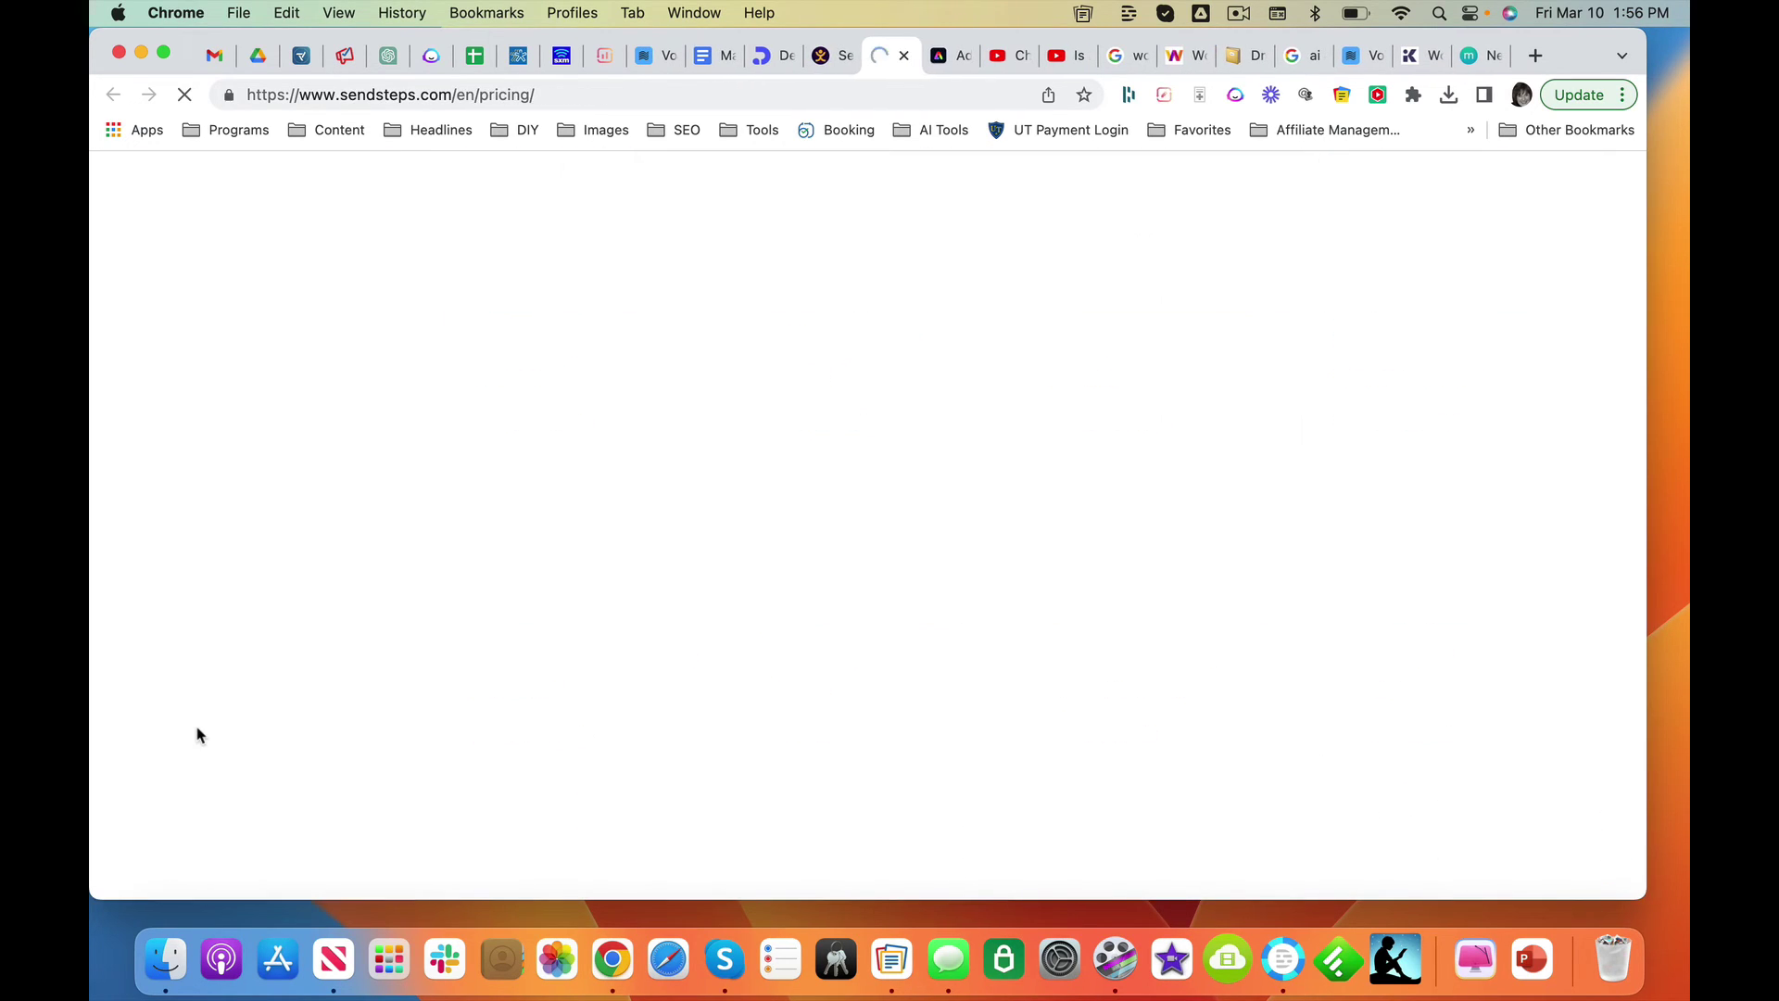
pyautogui.scroll(-4, 945, 454)
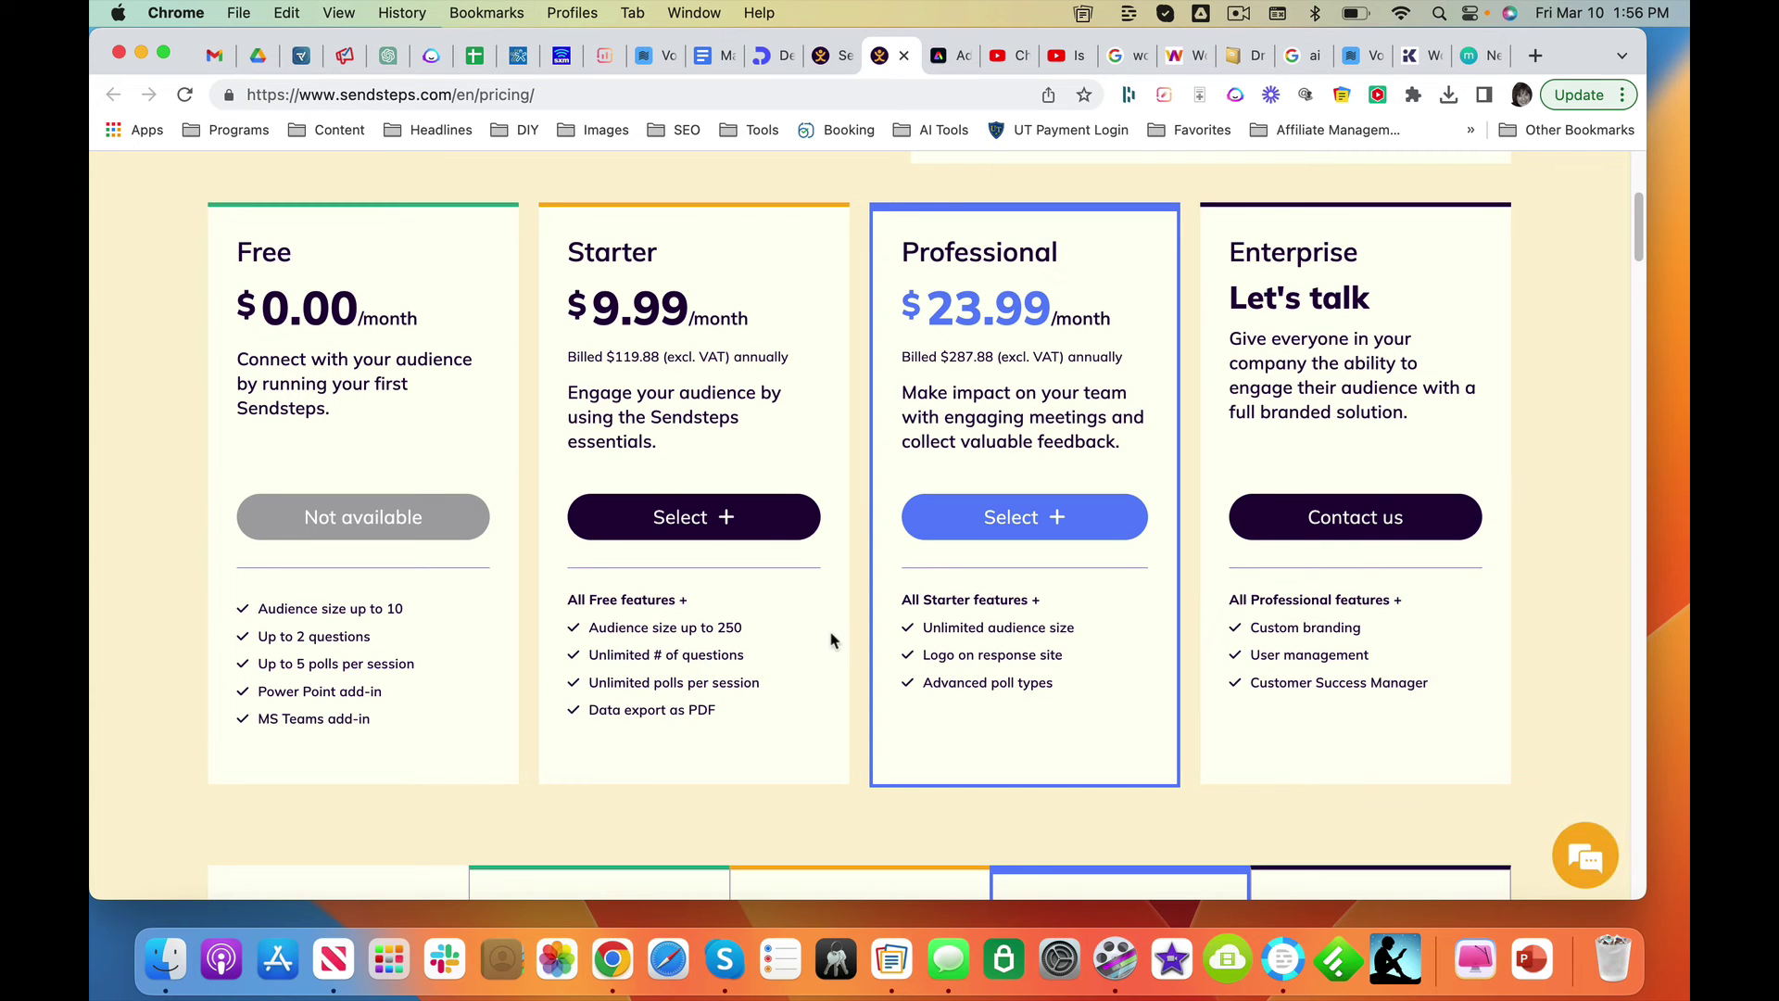
pyautogui.scroll(-8, 775, 648)
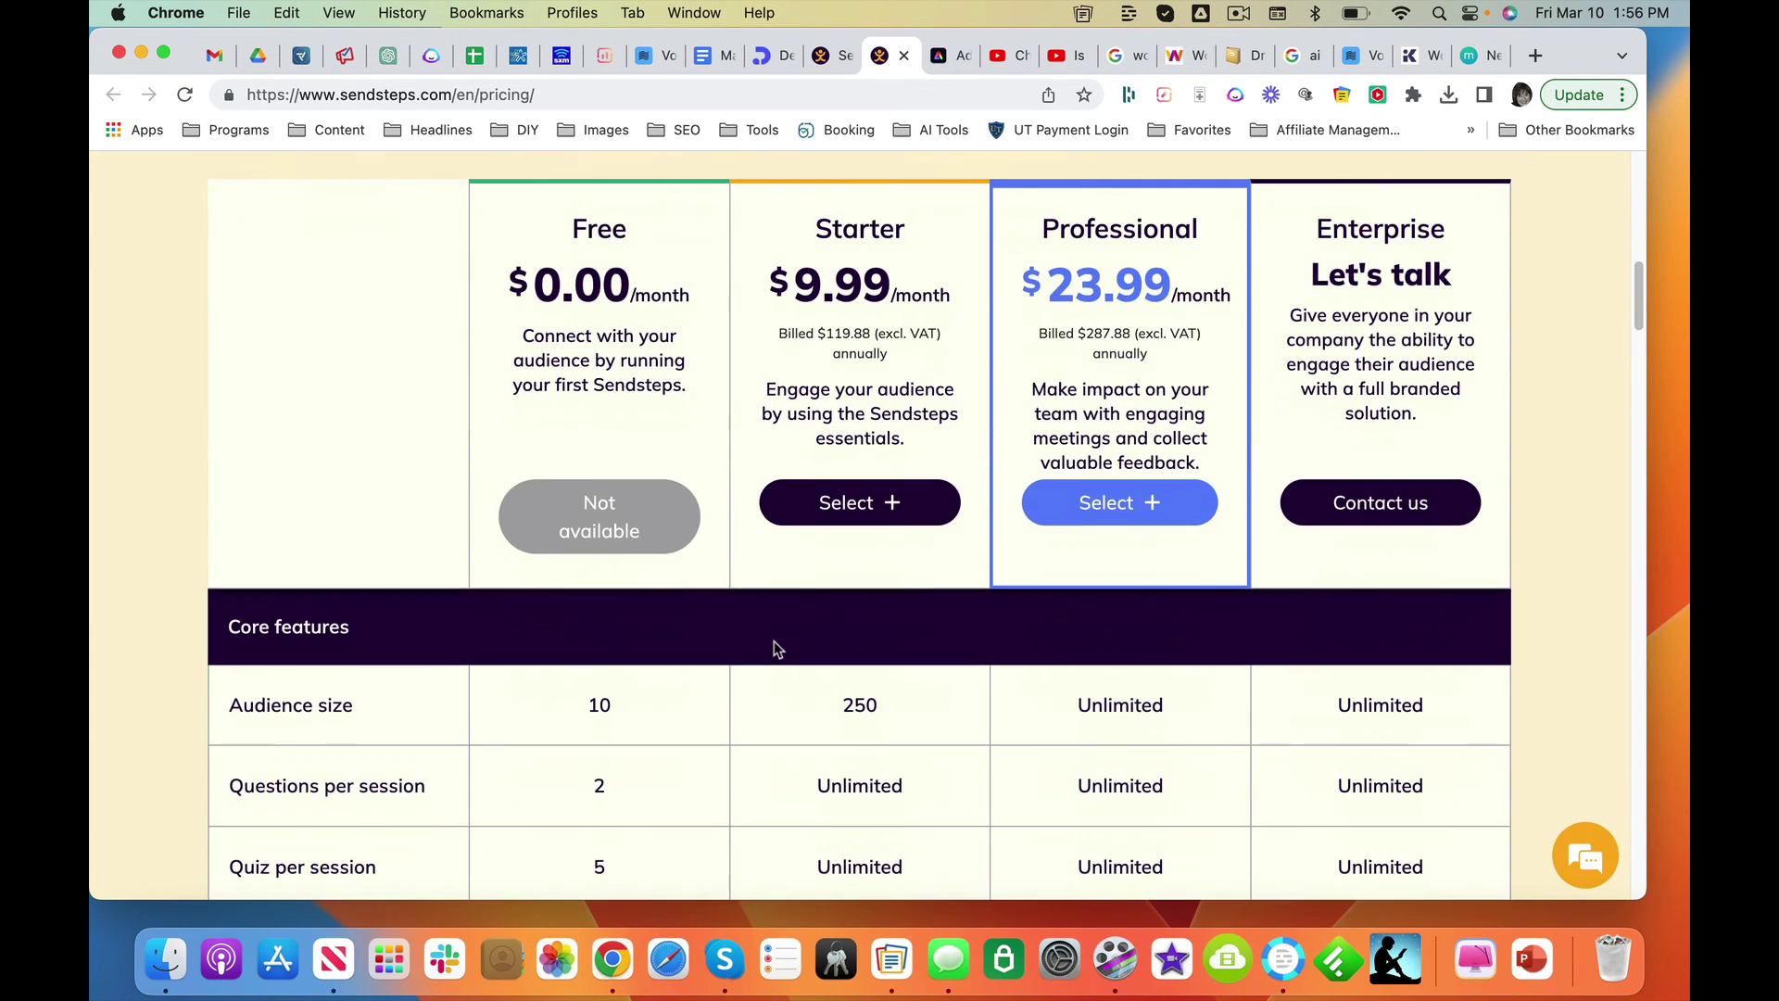
pyautogui.scroll(4, 891, 540)
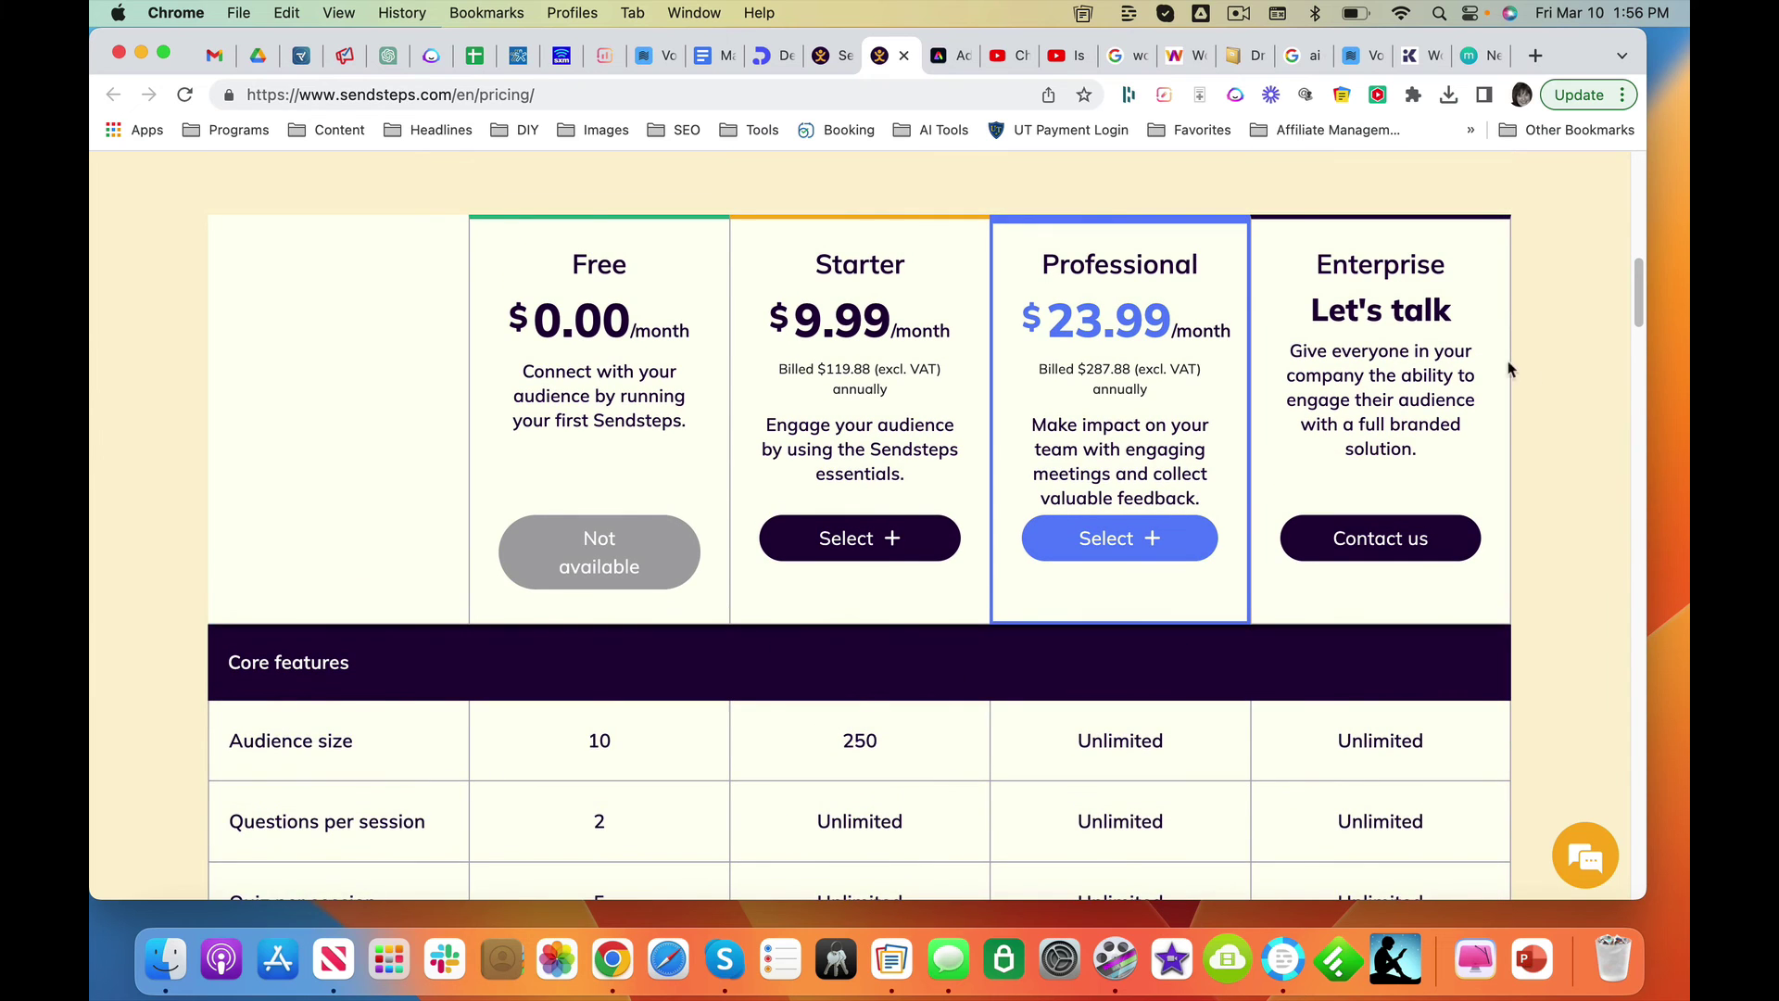
pyautogui.scroll(-10, 1531, 376)
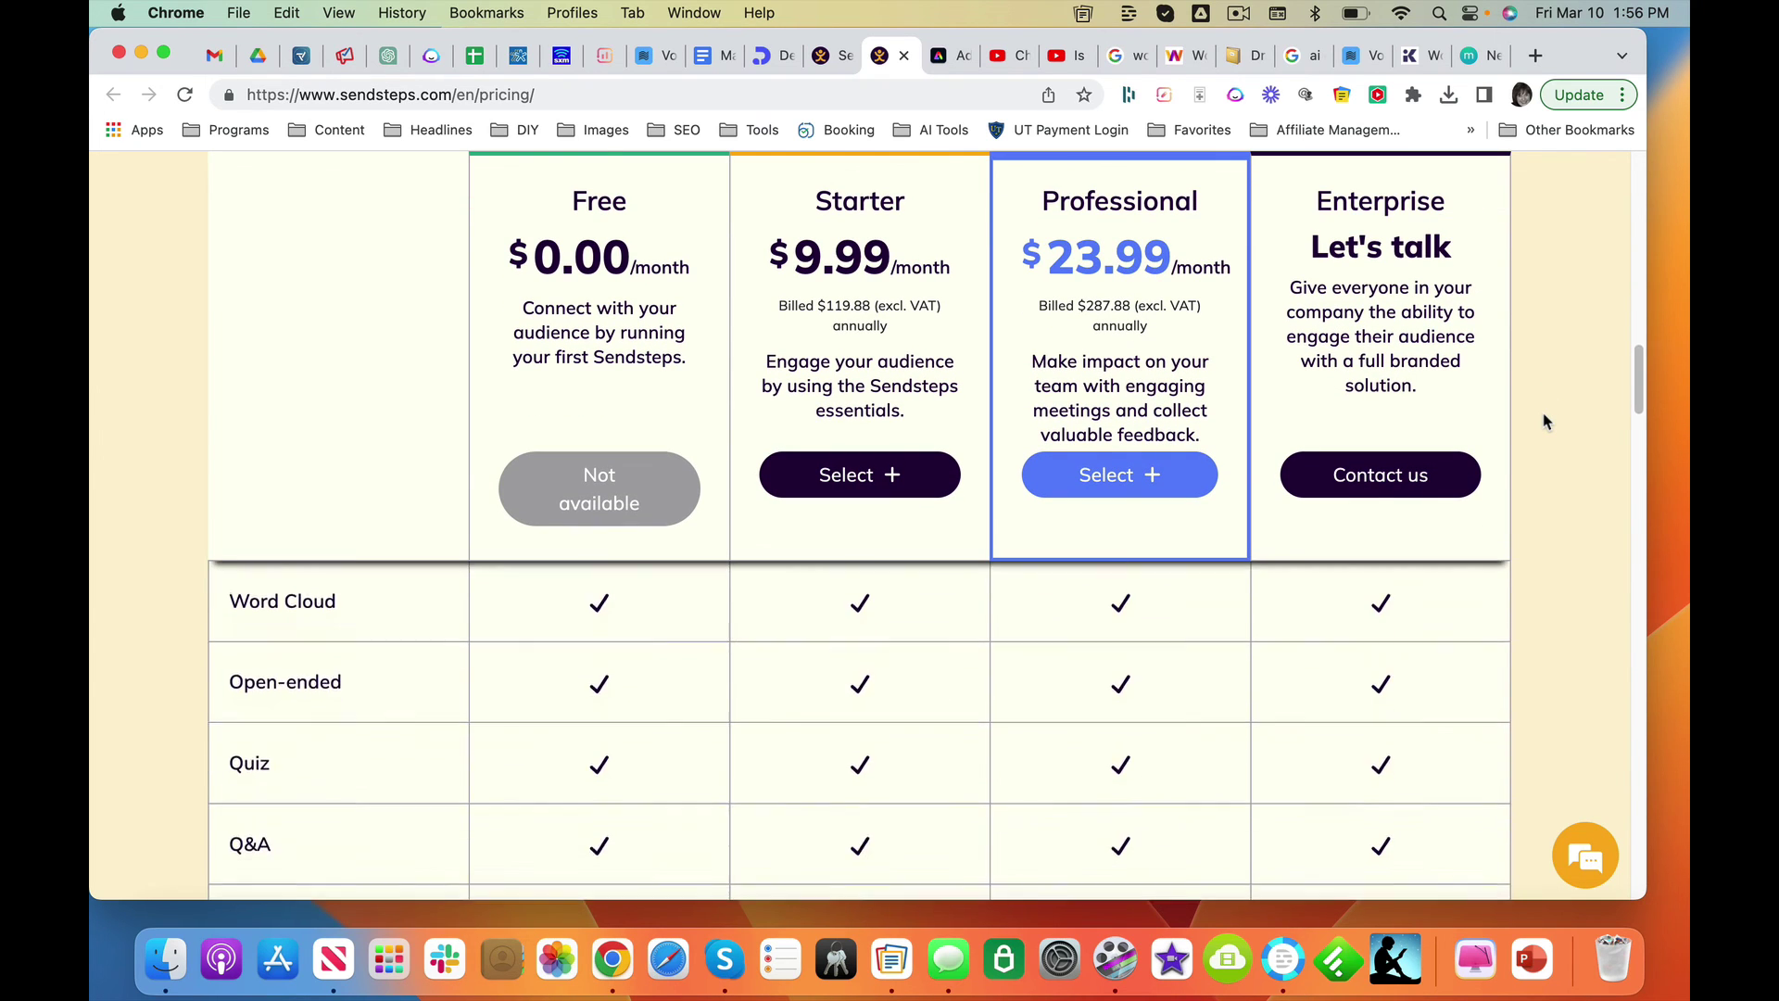
pyautogui.scroll(15, 1544, 421)
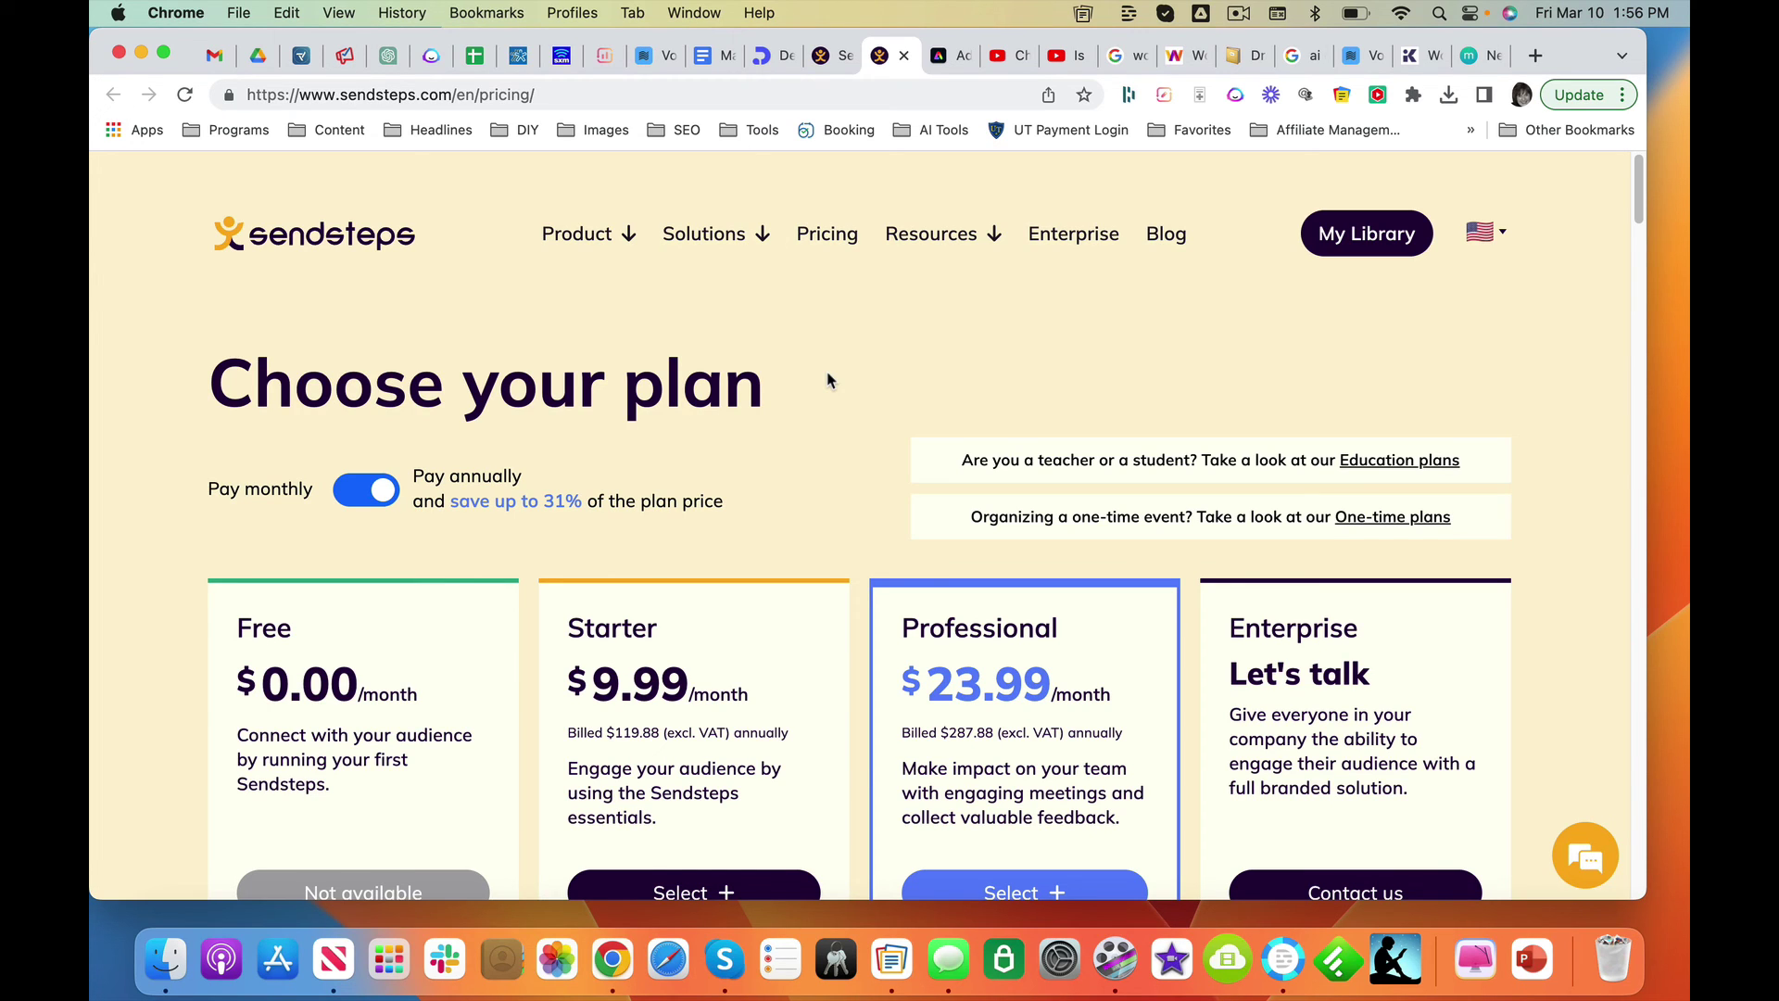
pyautogui.click(716, 244)
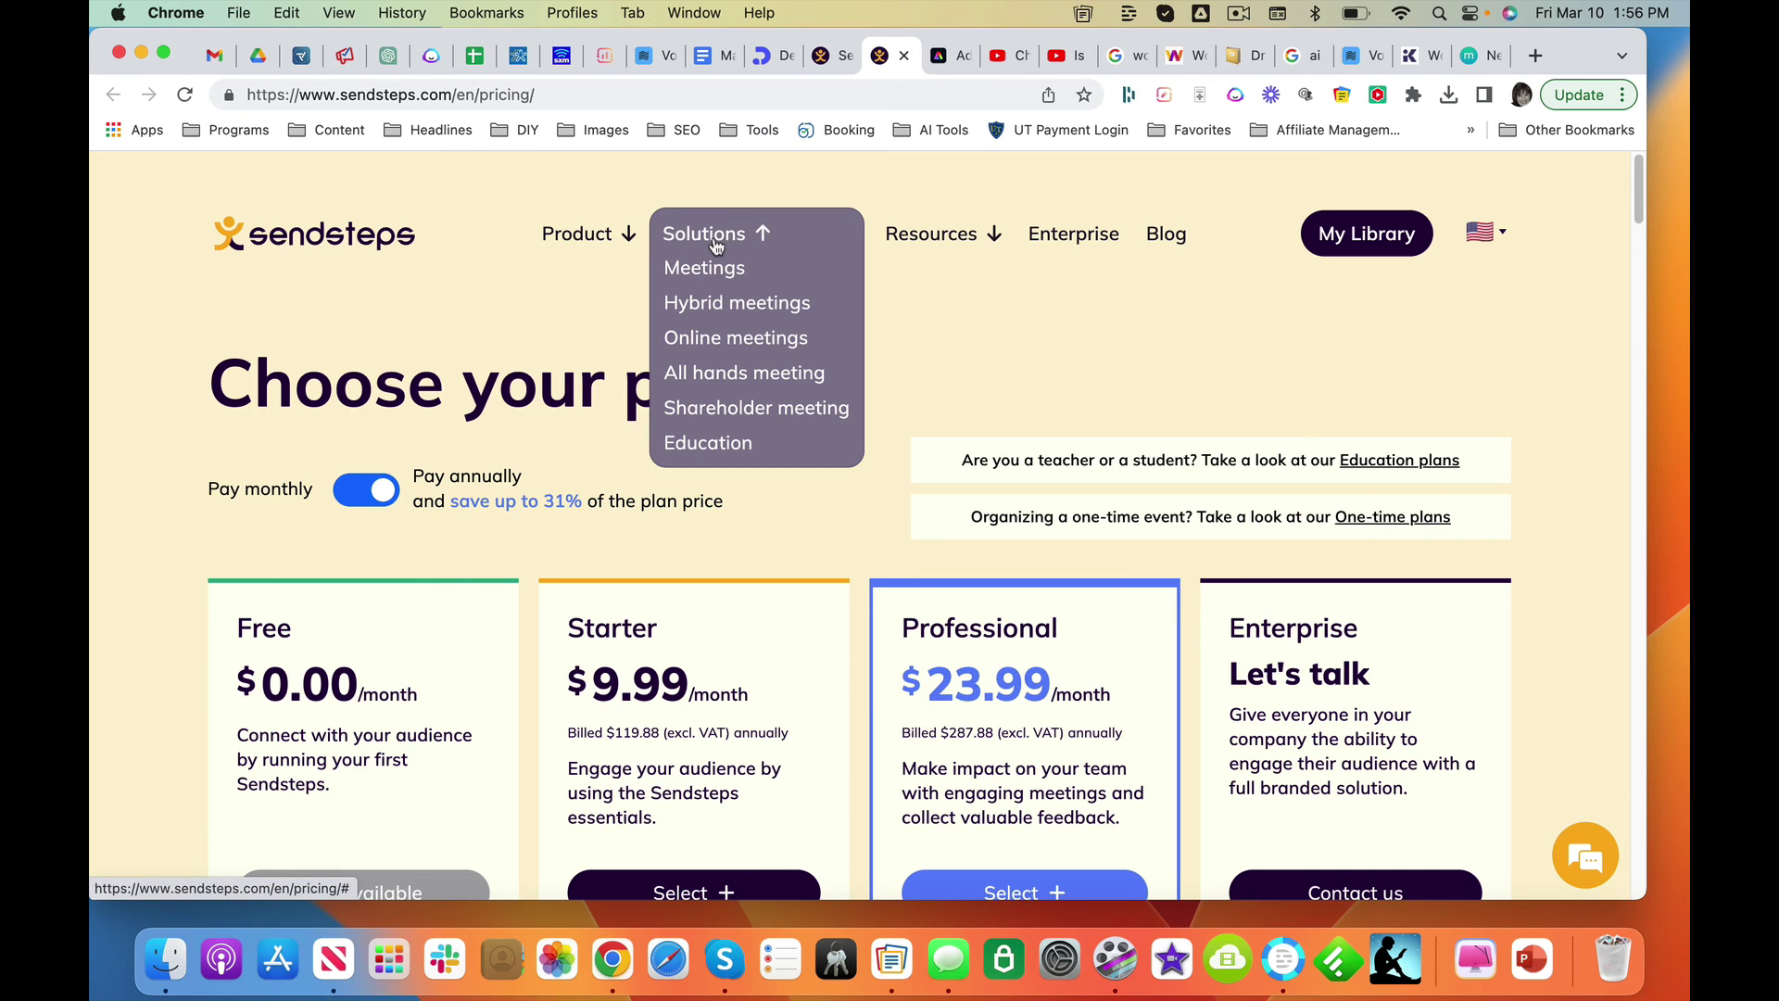
pyautogui.click(944, 245)
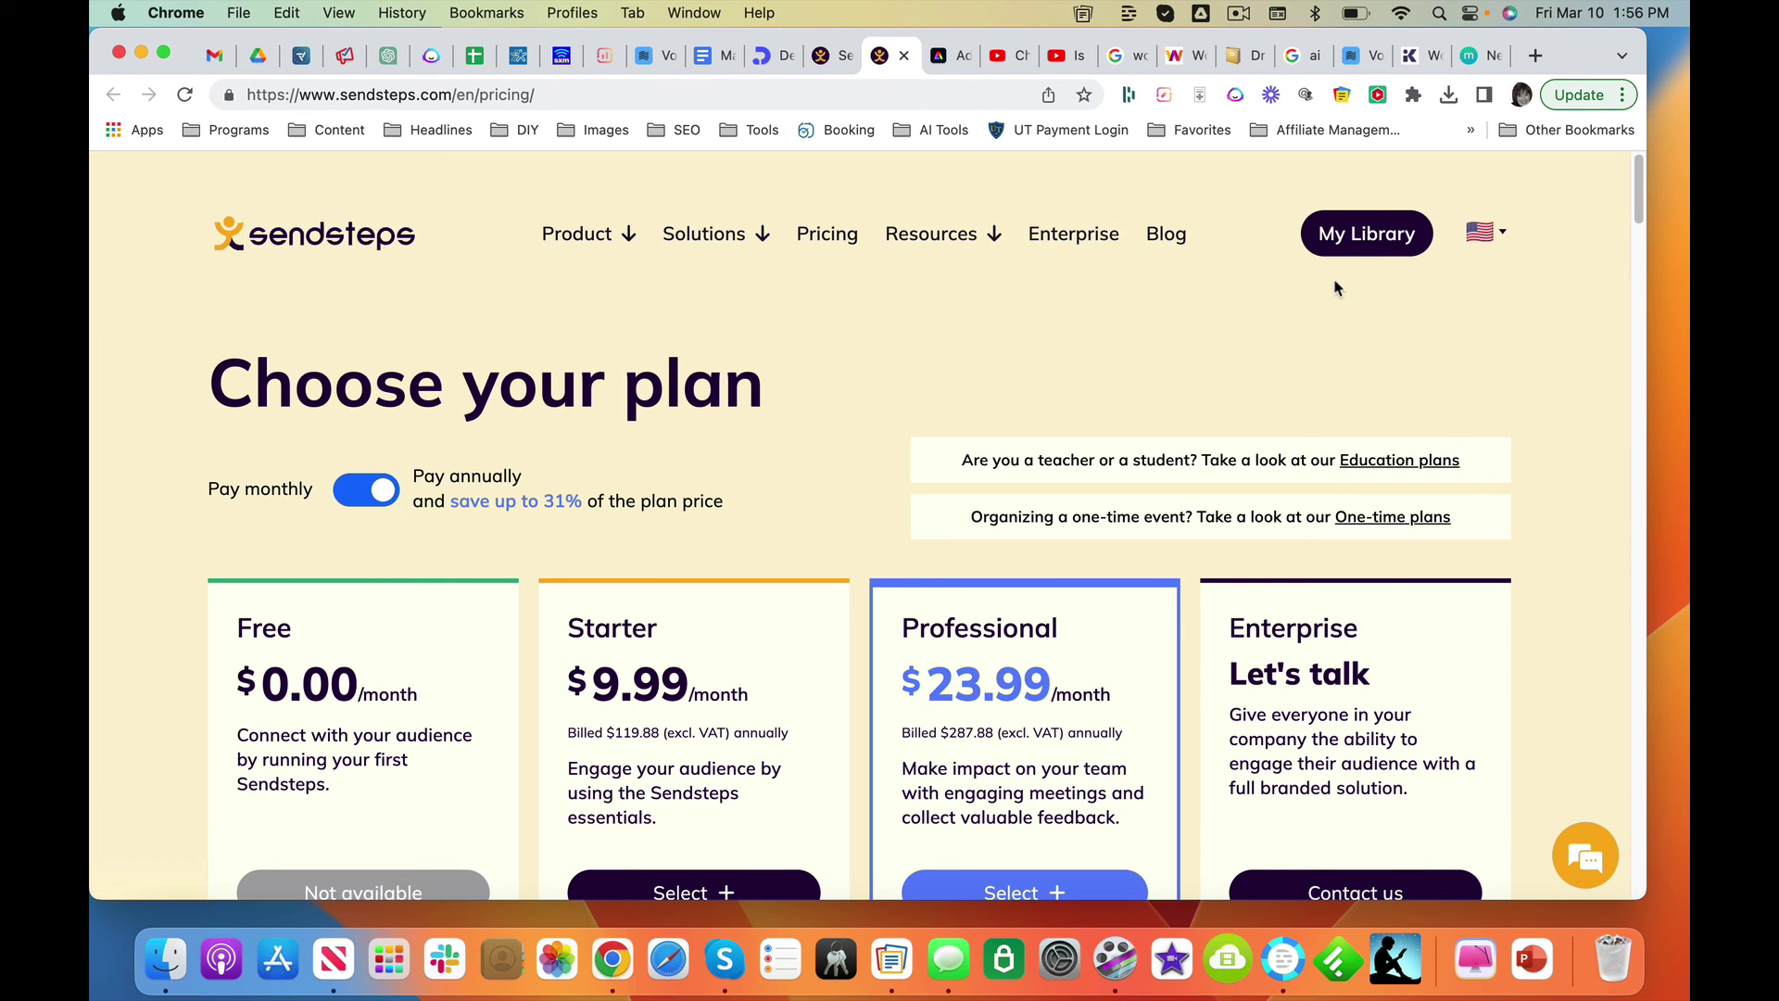